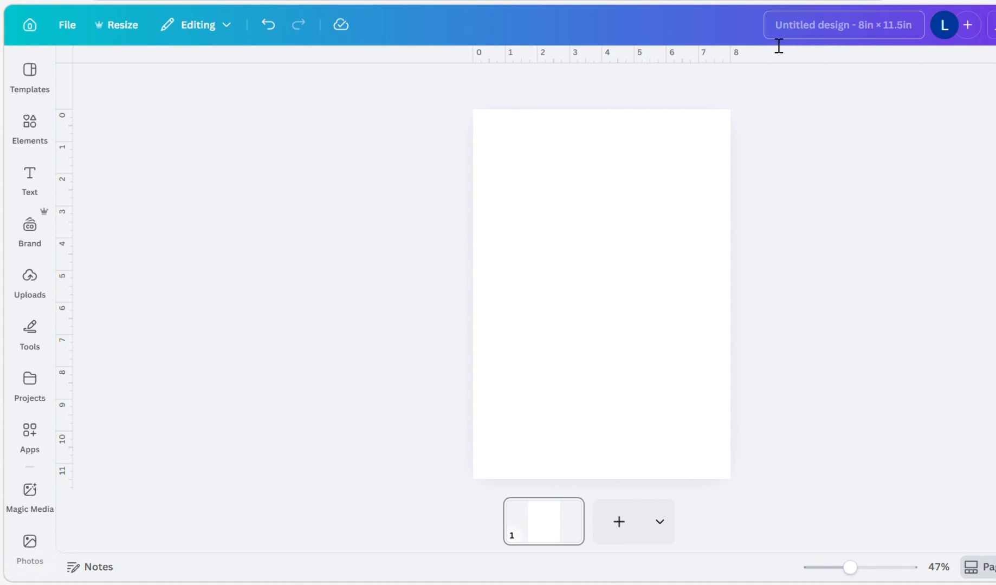
# Title the untitled design "Branded Packaging".
pyautogui.click(795, 29)
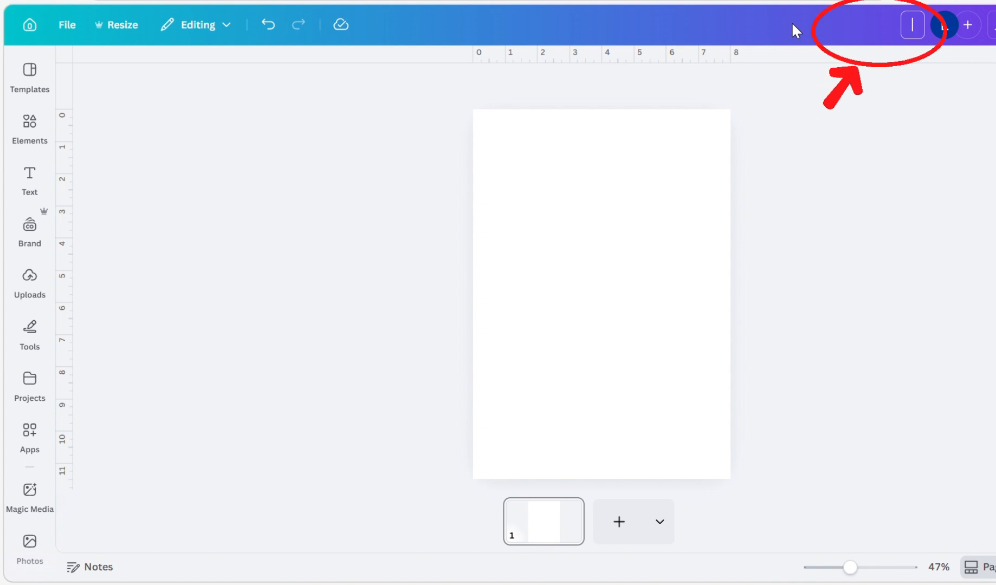
pyautogui.write('Branded Pa')
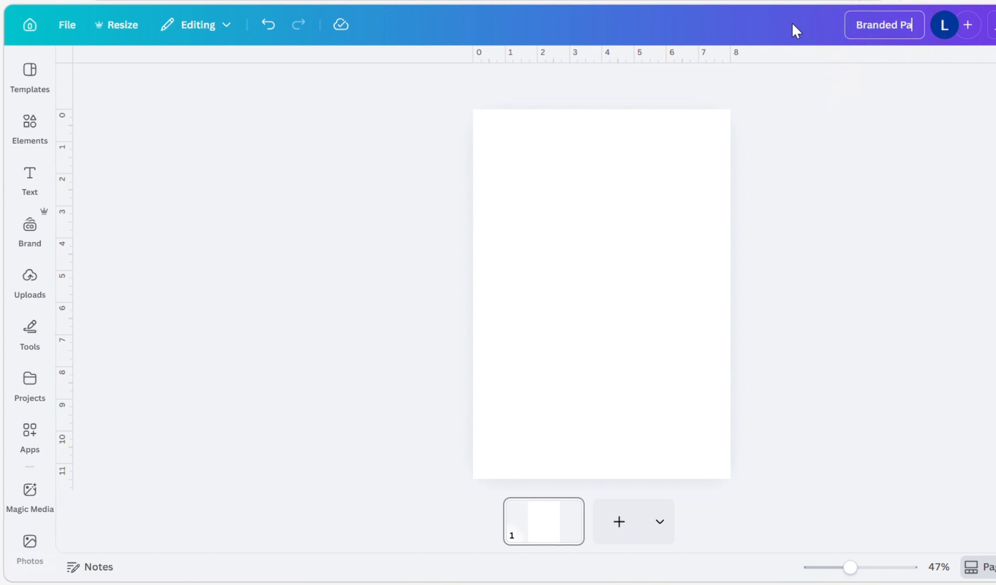
pyautogui.write('ckaging')
pyautogui.click(895, 256)
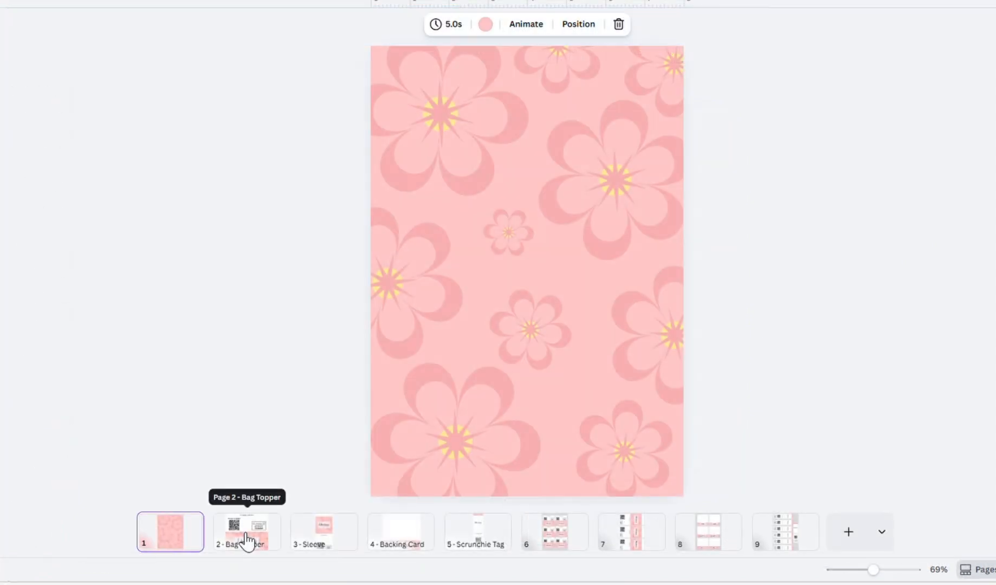
# Look through pages 2 to 9 of the finished packaging design, from the Bag Topper to the last print sheet.
pyautogui.click(248, 539)
pyautogui.click(328, 535)
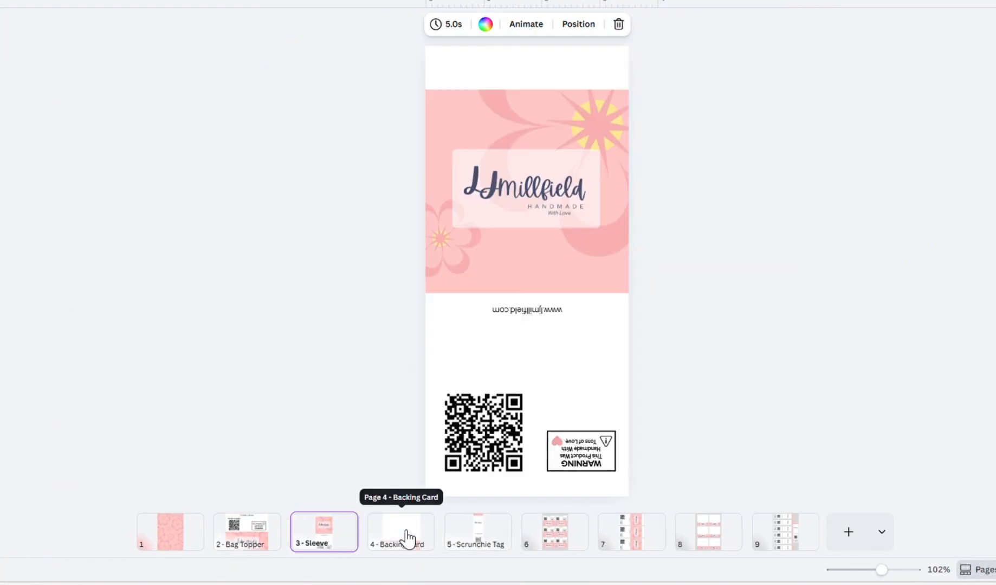
pyautogui.click(406, 538)
pyautogui.click(483, 542)
pyautogui.click(566, 542)
pyautogui.click(640, 540)
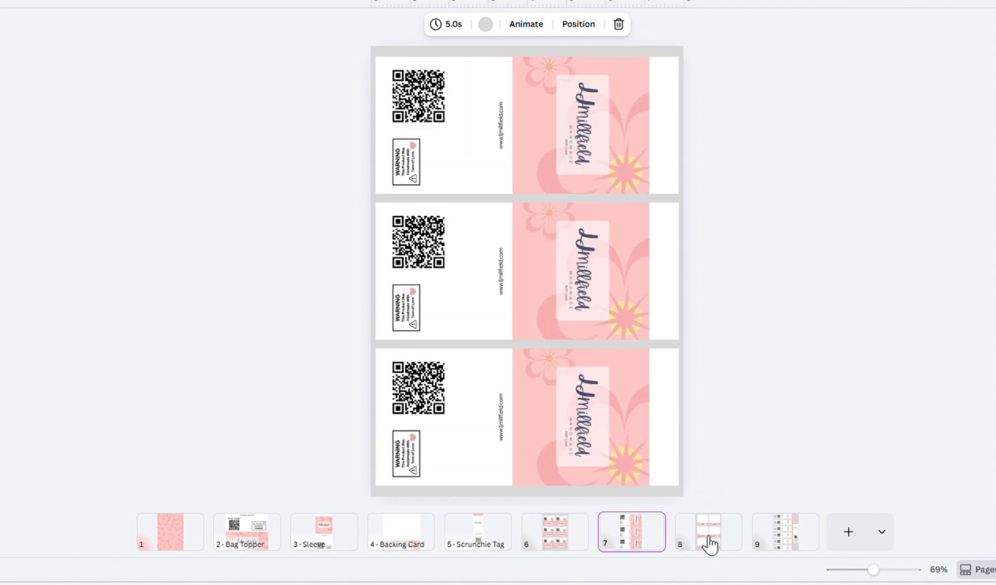
pyautogui.click(711, 541)
pyautogui.click(796, 542)
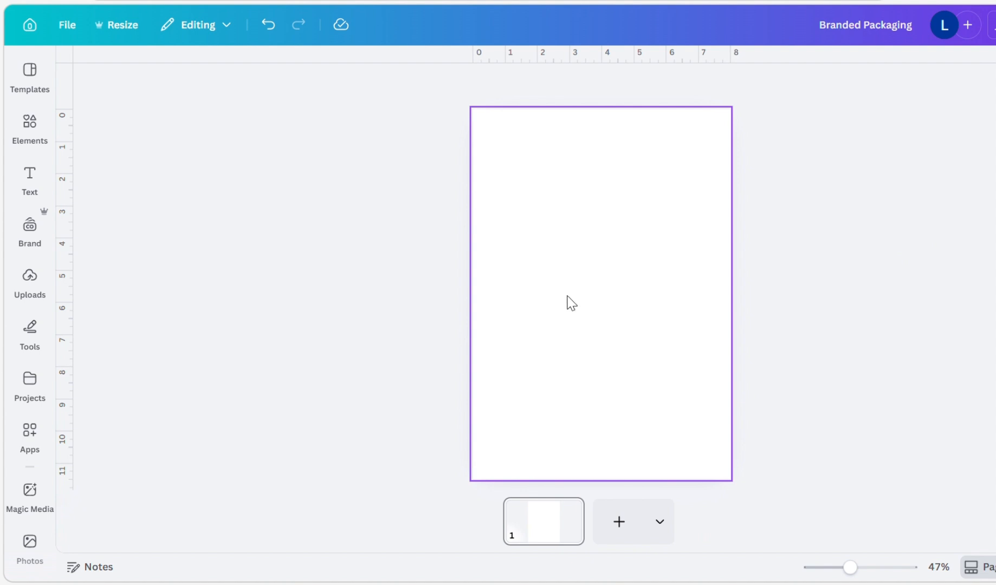
# Search the graphics library for "flower" and add the simple six-petal pink flower to the page.
pyautogui.click(32, 127)
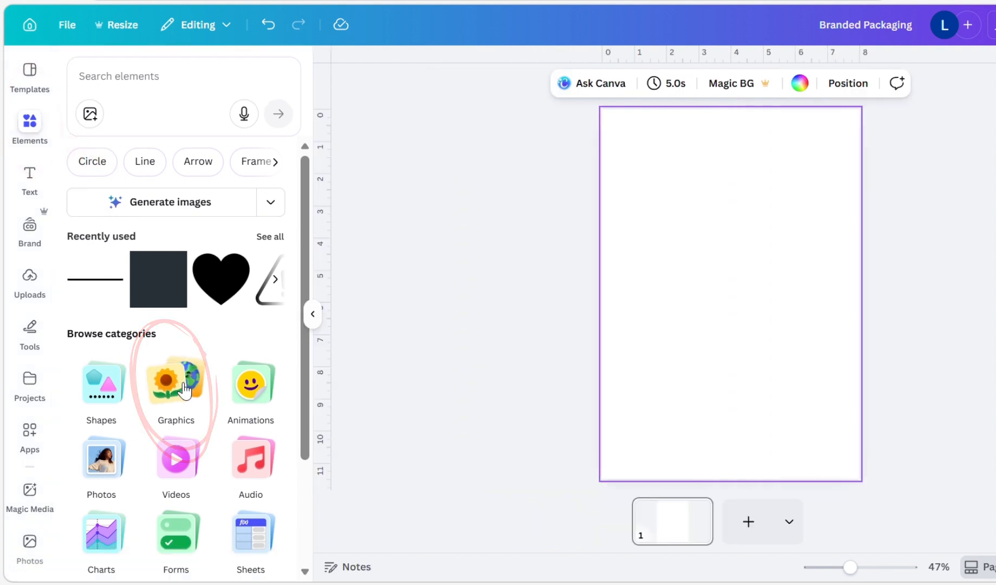
pyautogui.click(184, 389)
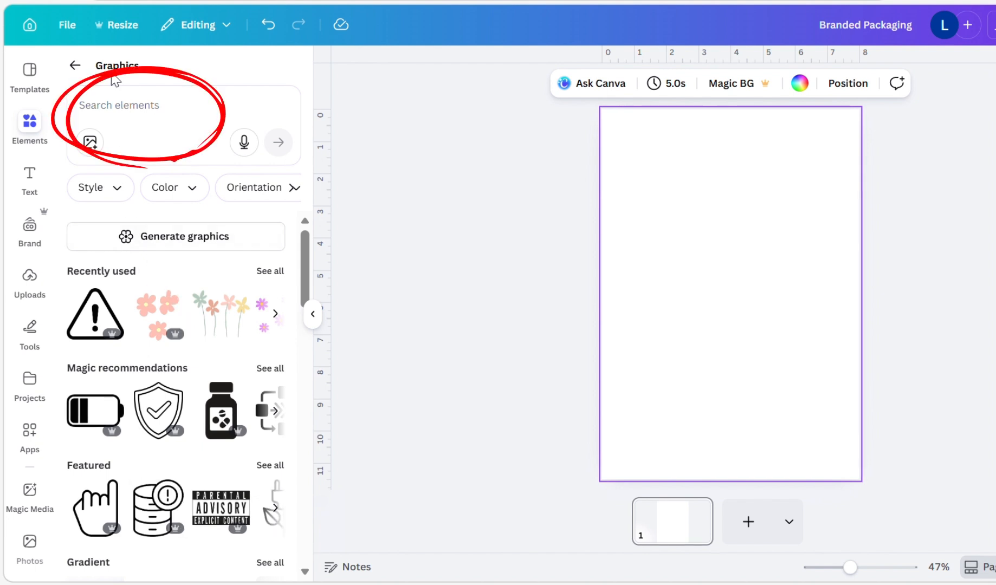
pyautogui.click(135, 119)
pyautogui.write('flo')
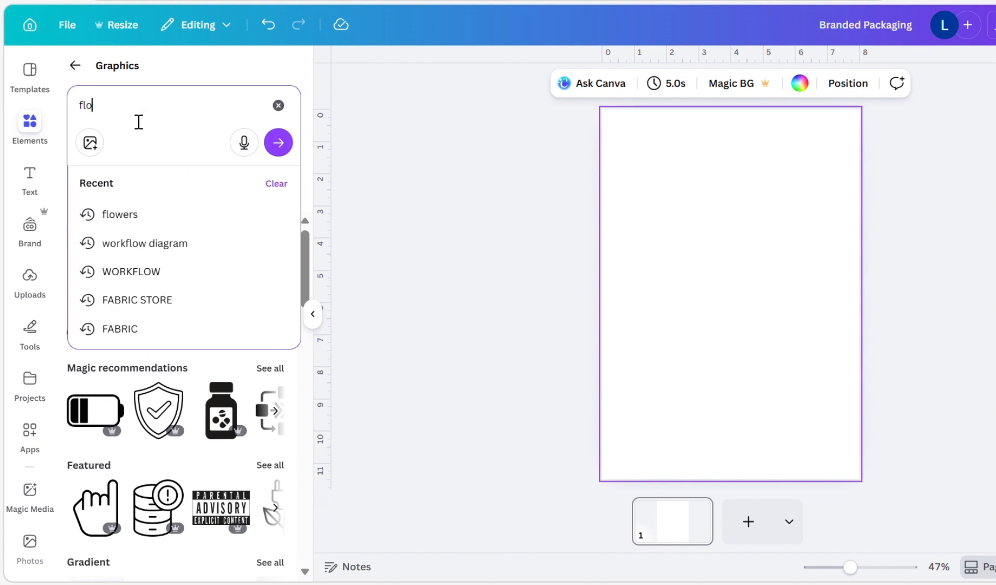
pyautogui.write('wer')
pyautogui.press('Return')
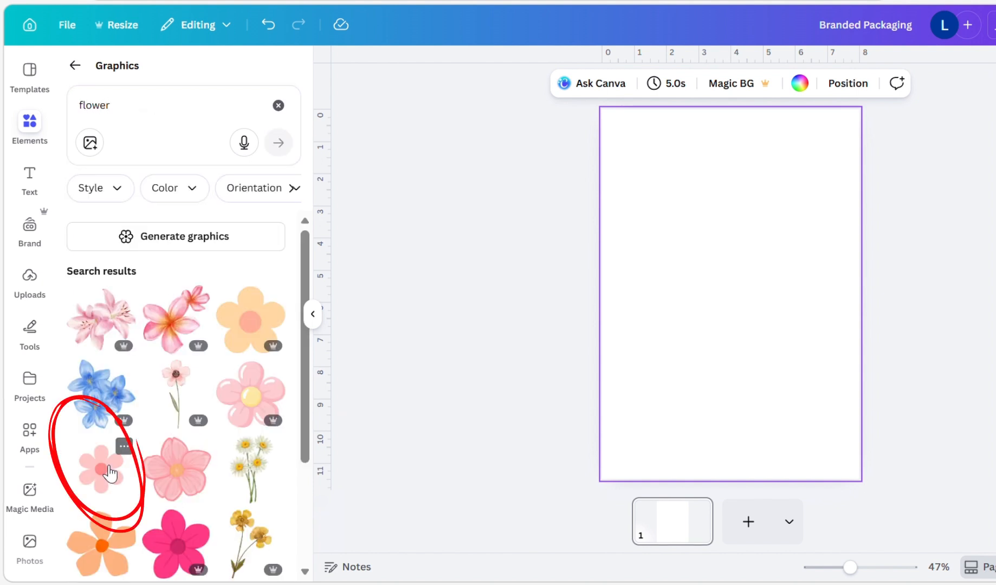
pyautogui.click(110, 473)
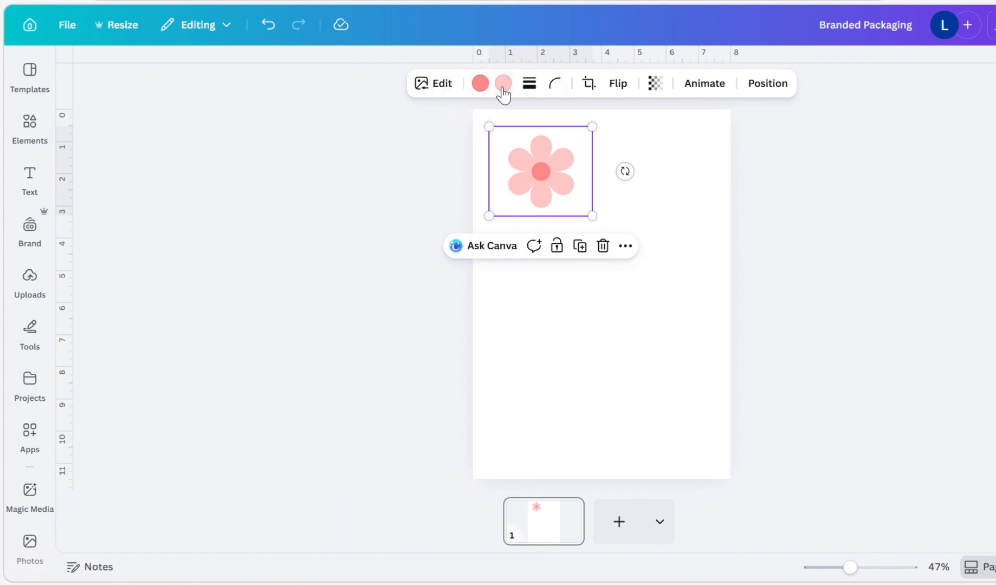
# Try darker custom petal shades such as #C58787 and return the petals to the brand kit pink #ffc7c7.
pyautogui.click(503, 86)
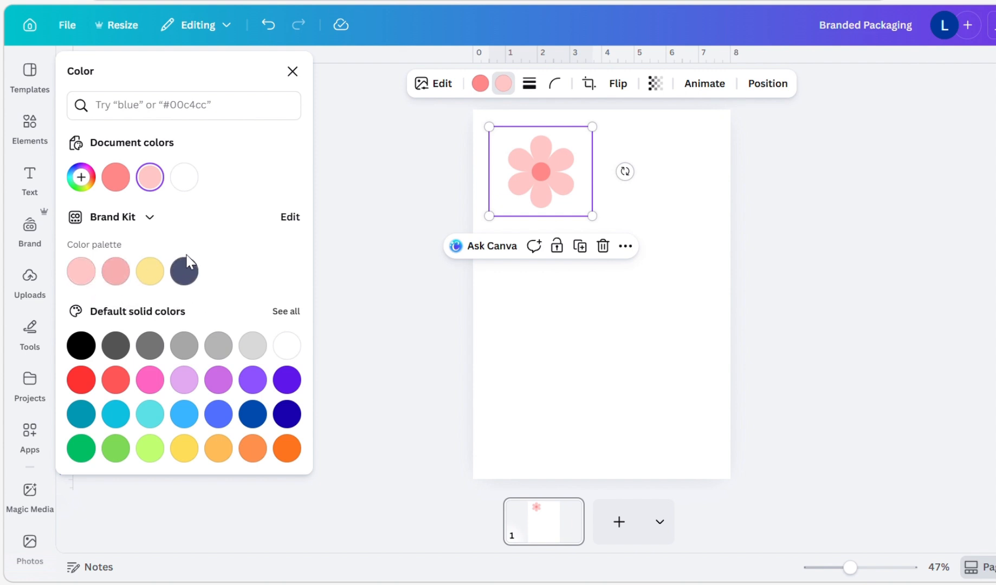
pyautogui.click(83, 177)
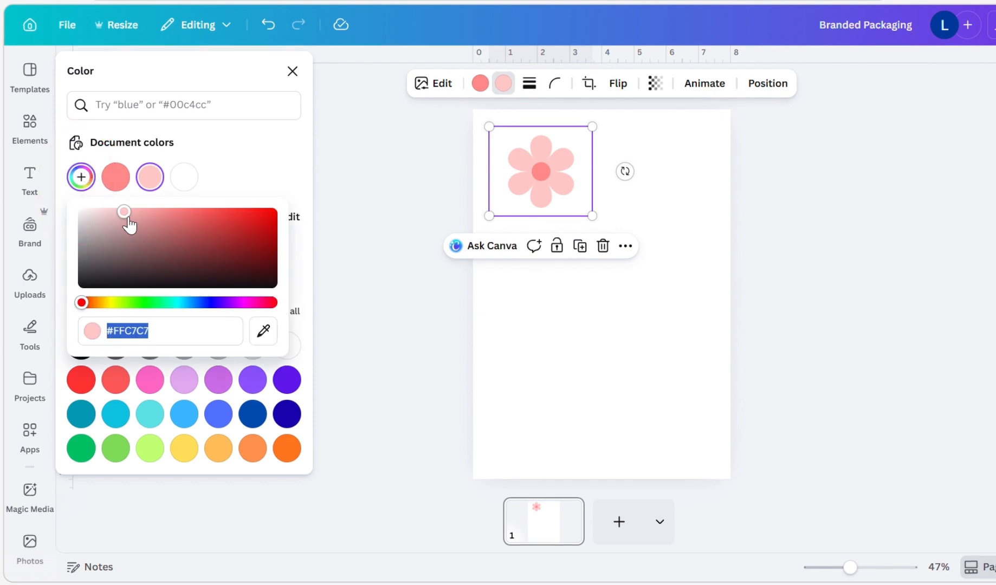
pyautogui.moveTo(128, 218); pyautogui.dragTo(146, 230)
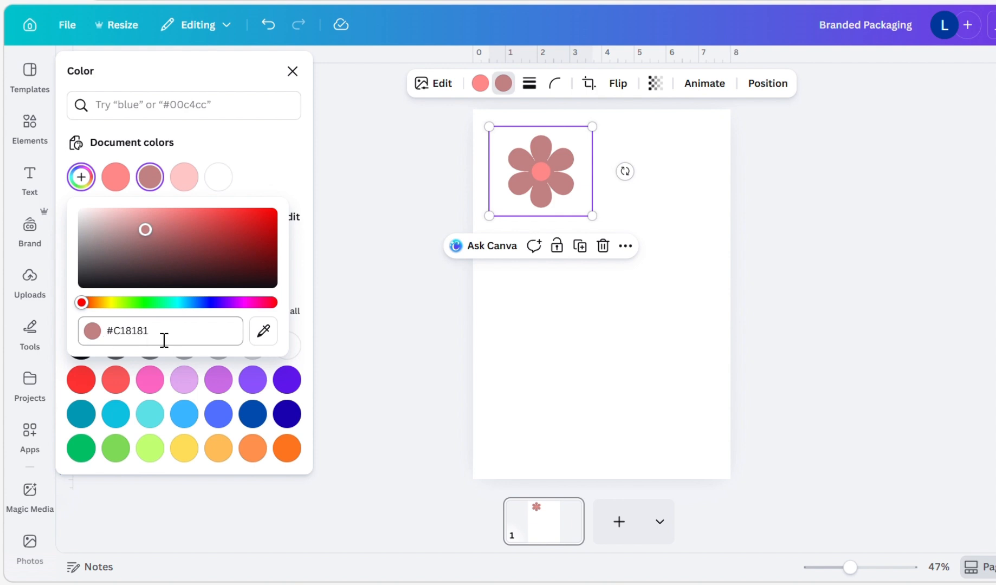
pyautogui.moveTo(145, 230); pyautogui.dragTo(142, 227)
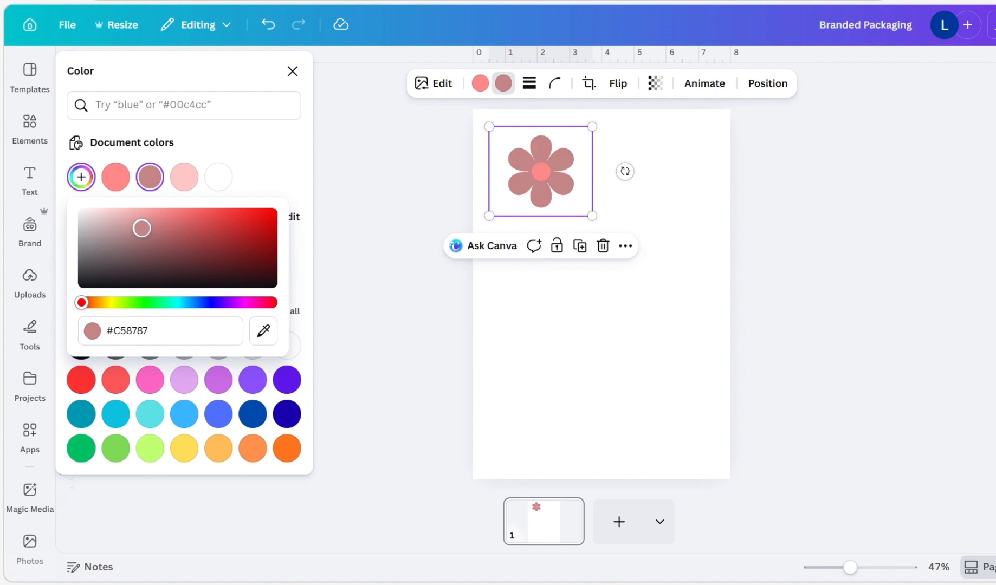
pyautogui.click(88, 273)
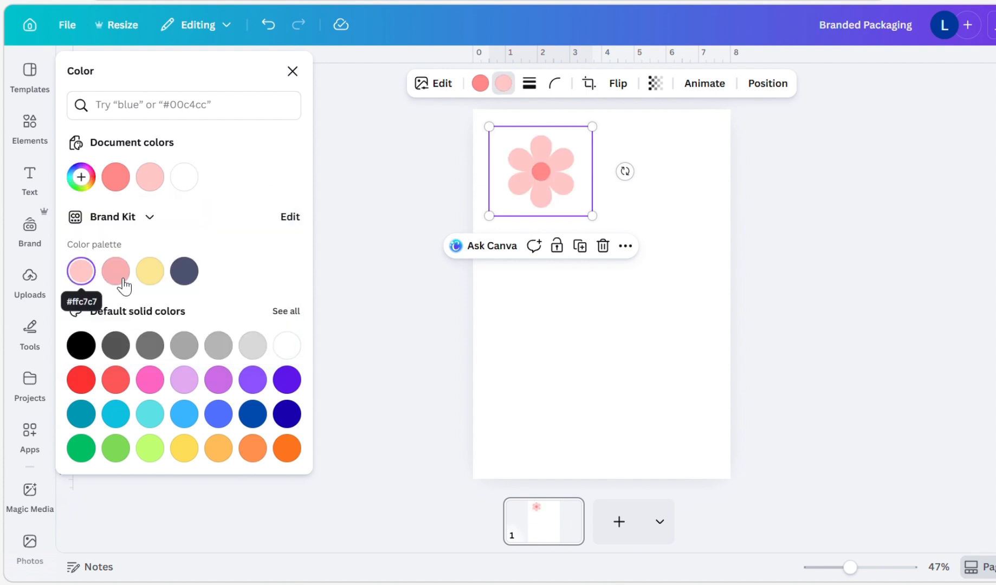
# Color the flower's center with the brand kit's light yellow.
pyautogui.click(481, 85)
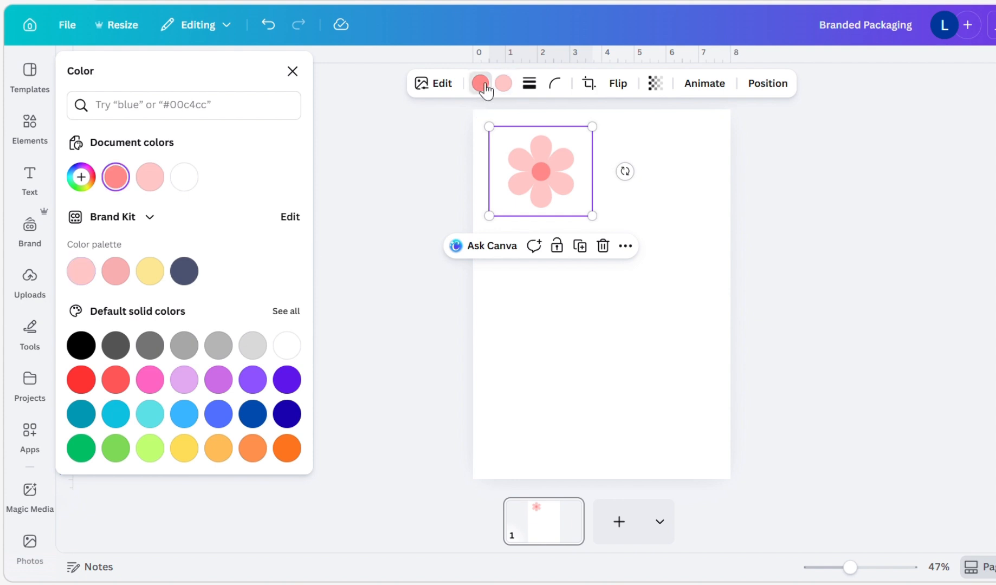
pyautogui.click(149, 271)
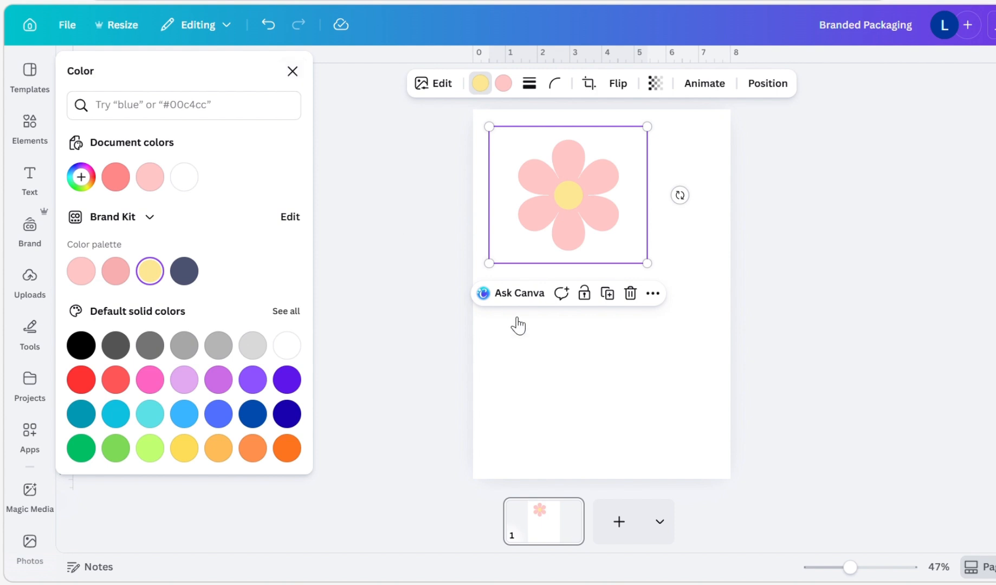
pyautogui.click(293, 71)
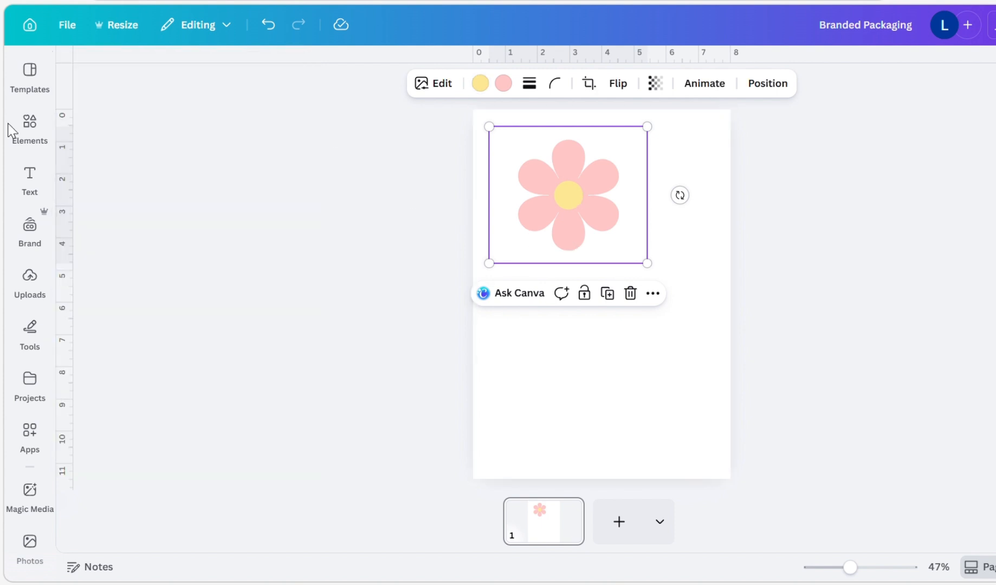
# Check the licensing information of the Cute Deco Flower Sticker graphic in the flower search results.
pyautogui.click(29, 128)
pyautogui.click(30, 124)
pyautogui.click(30, 123)
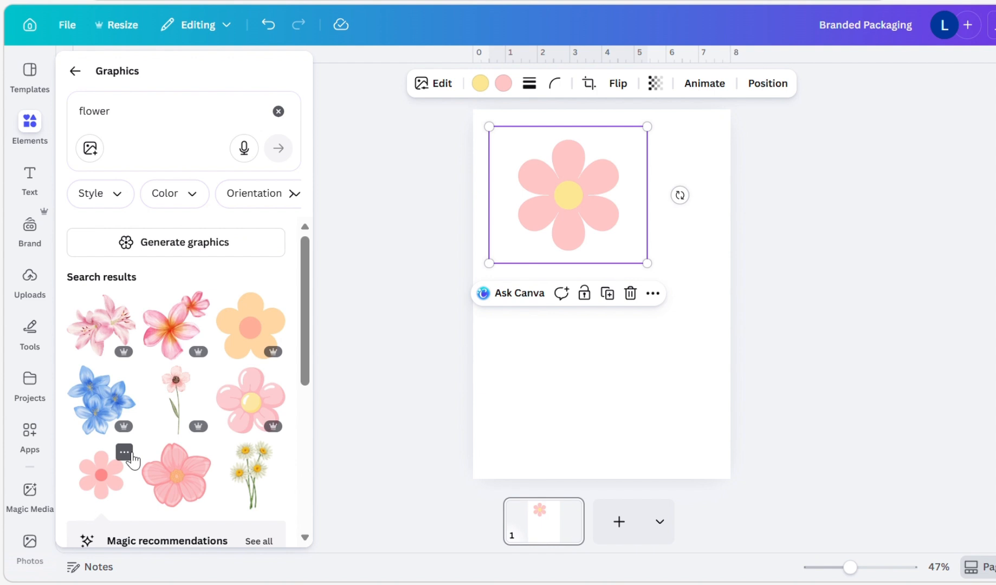
pyautogui.click(130, 454)
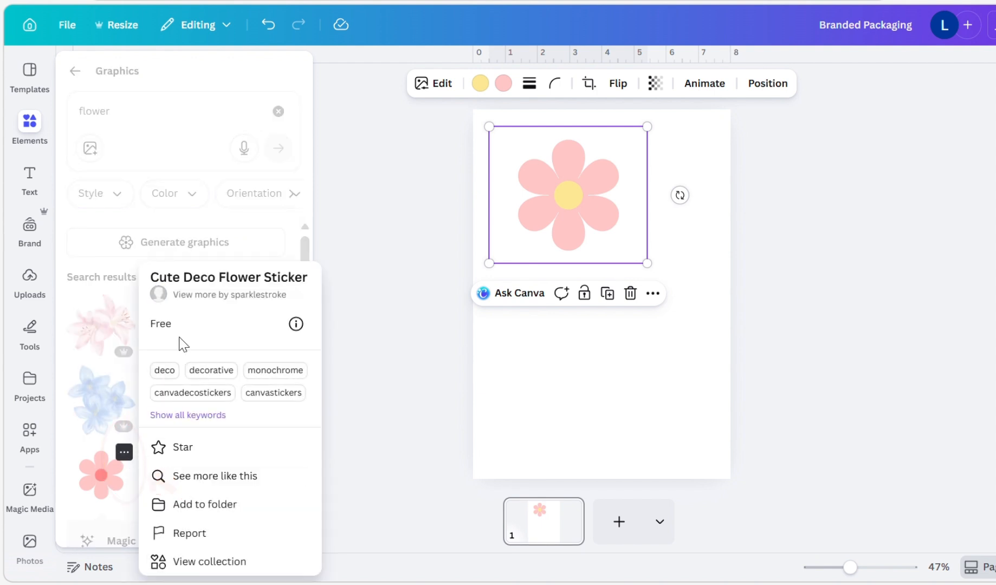
pyautogui.click(296, 324)
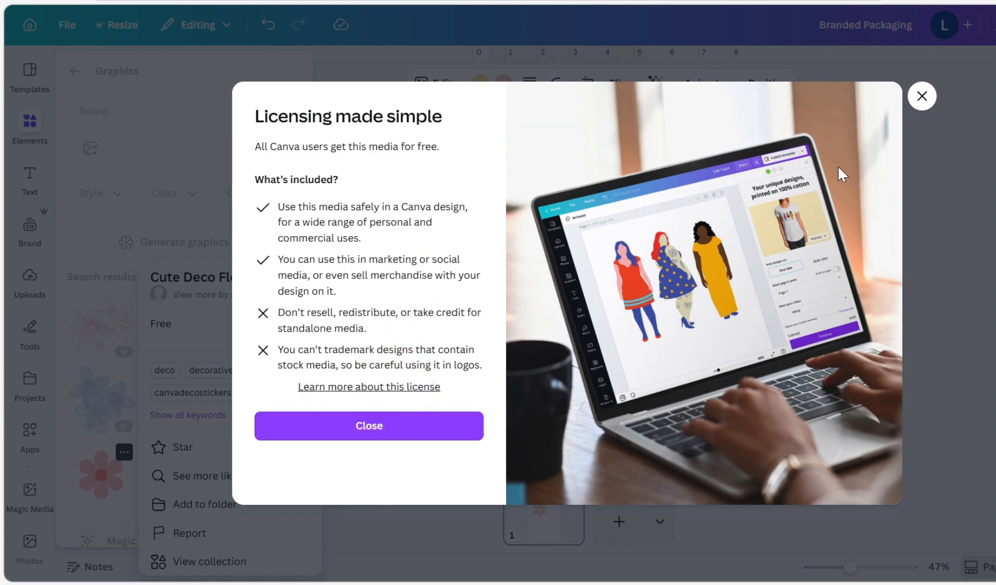
pyautogui.click(921, 97)
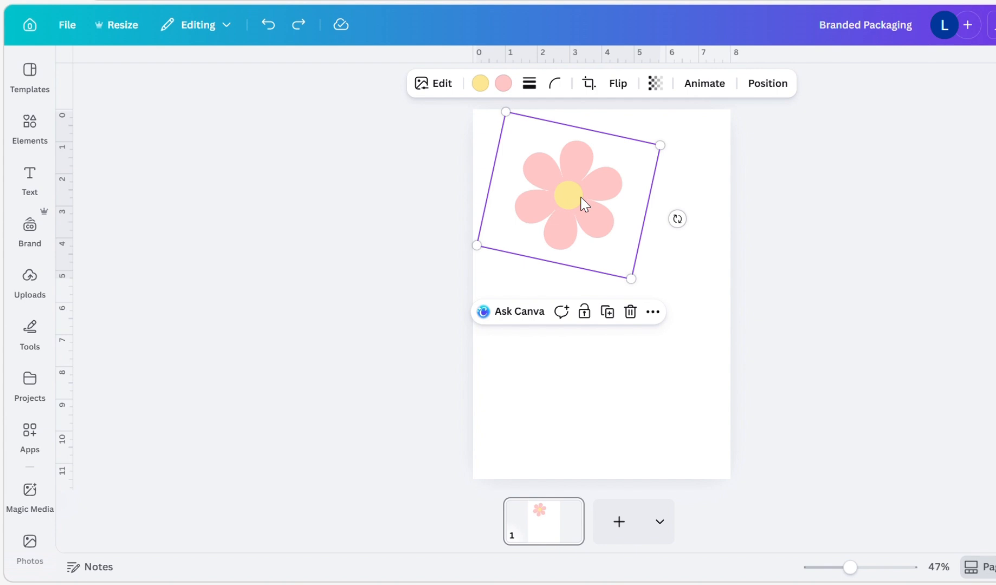
# Duplicate the flower with petals in the brand kit's darker pink and layer the copy beneath the original.
pyautogui.click(606, 311)
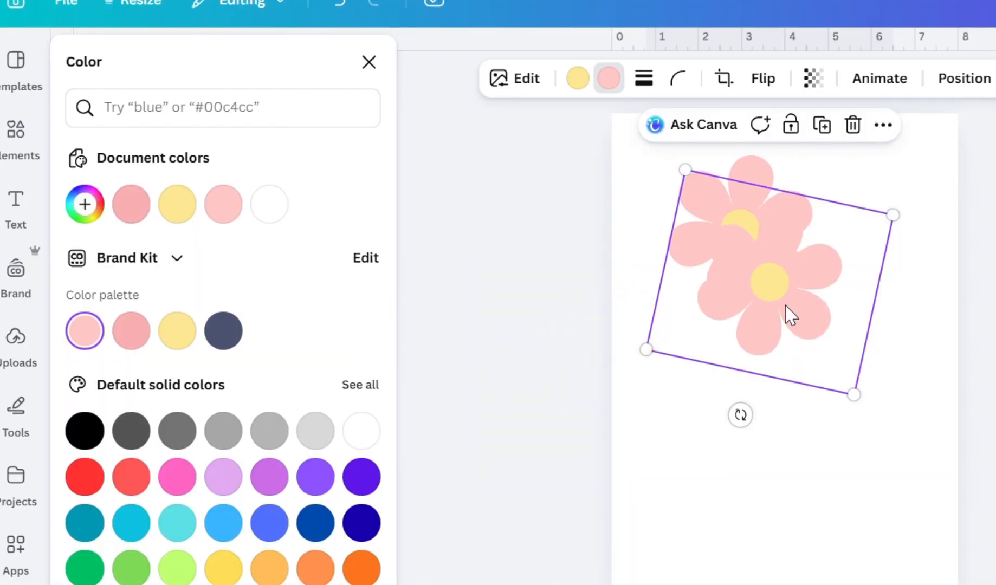
pyautogui.click(141, 329)
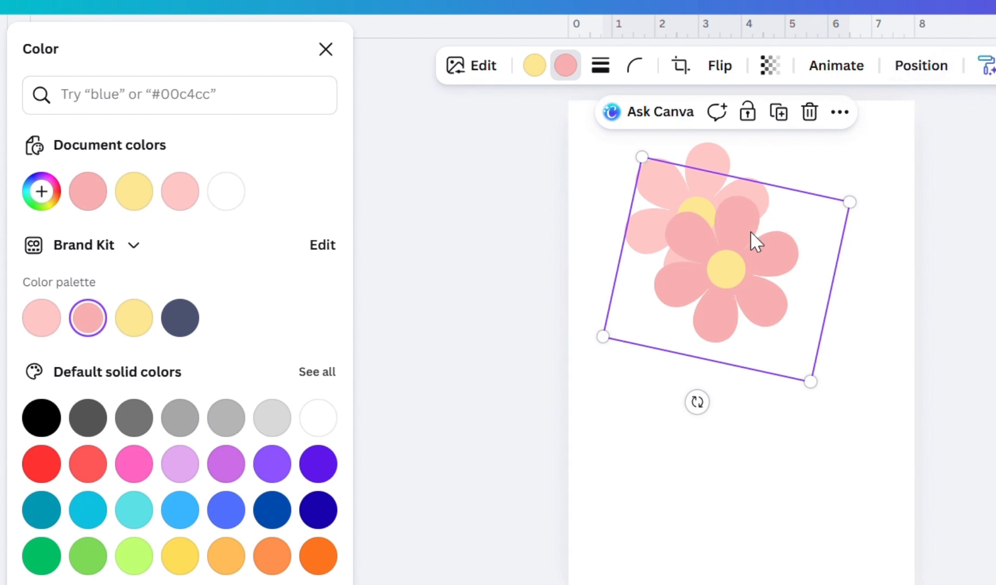
pyautogui.click(921, 75)
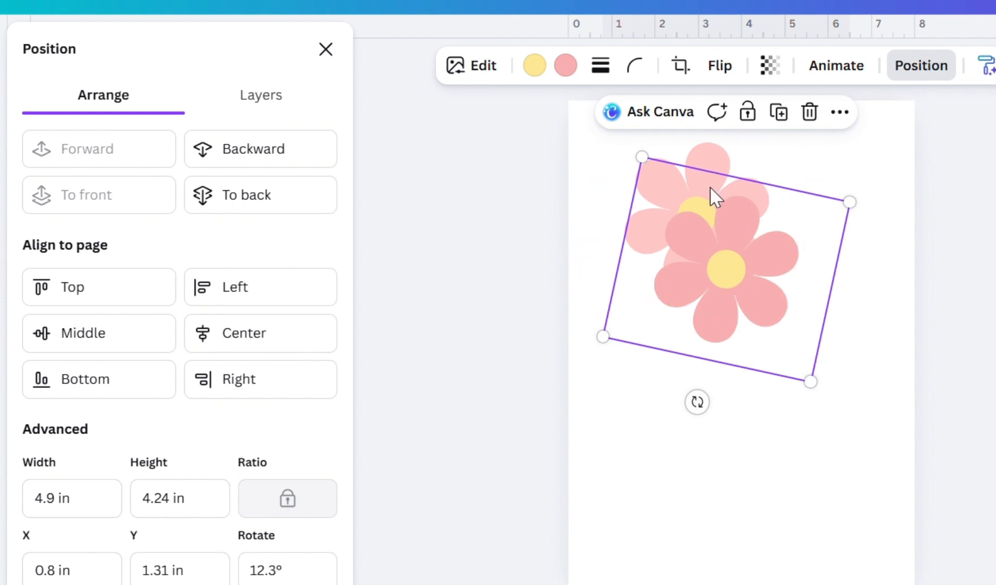
pyautogui.click(274, 96)
pyautogui.moveTo(222, 216); pyautogui.dragTo(212, 285)
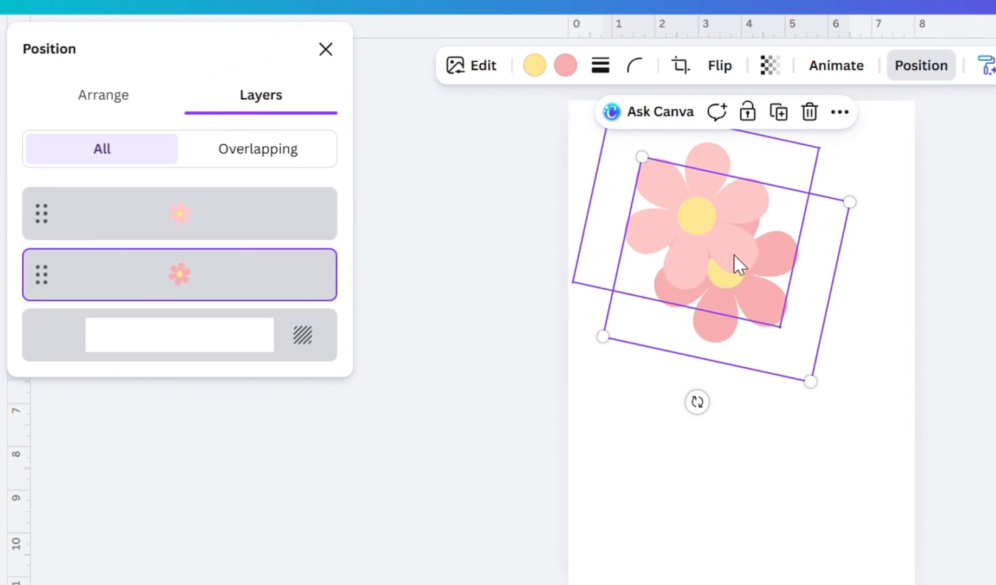
# Enlarge the darker pink flower and center it behind the lighter one so its petals show as a border.
pyautogui.moveTo(726, 342); pyautogui.dragTo(699, 289)
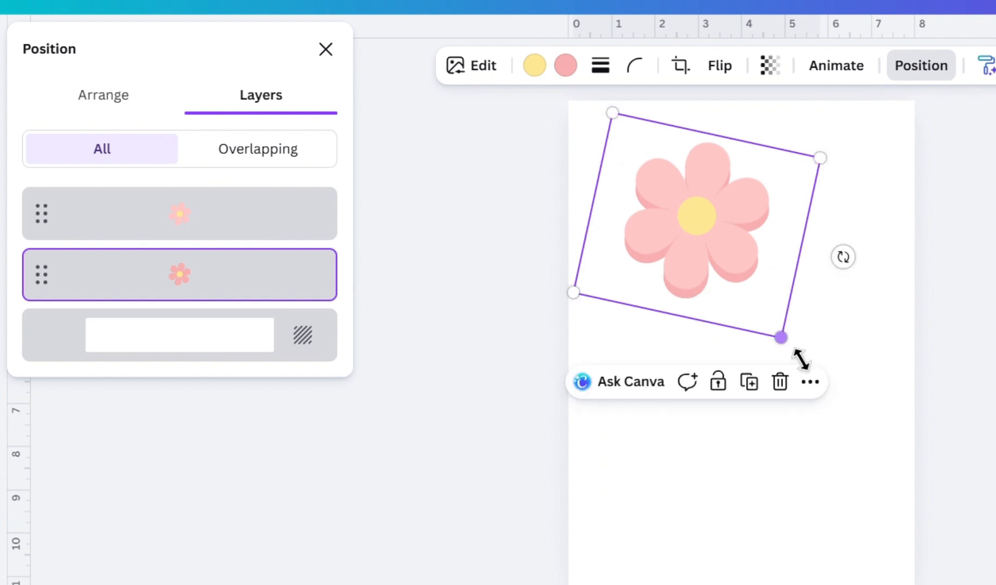
pyautogui.moveTo(799, 356); pyautogui.dragTo(822, 407)
pyautogui.moveTo(770, 367); pyautogui.dragTo(733, 316)
pyautogui.click(770, 486)
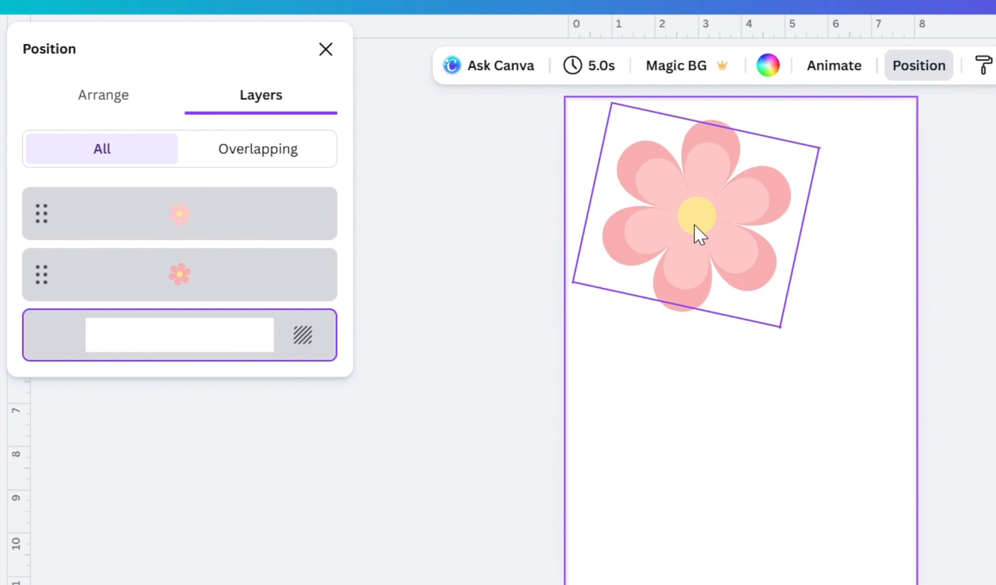
# Add the slender-pointed starburst from the star shapes and place it over the flower's yellow center.
pyautogui.click(325, 49)
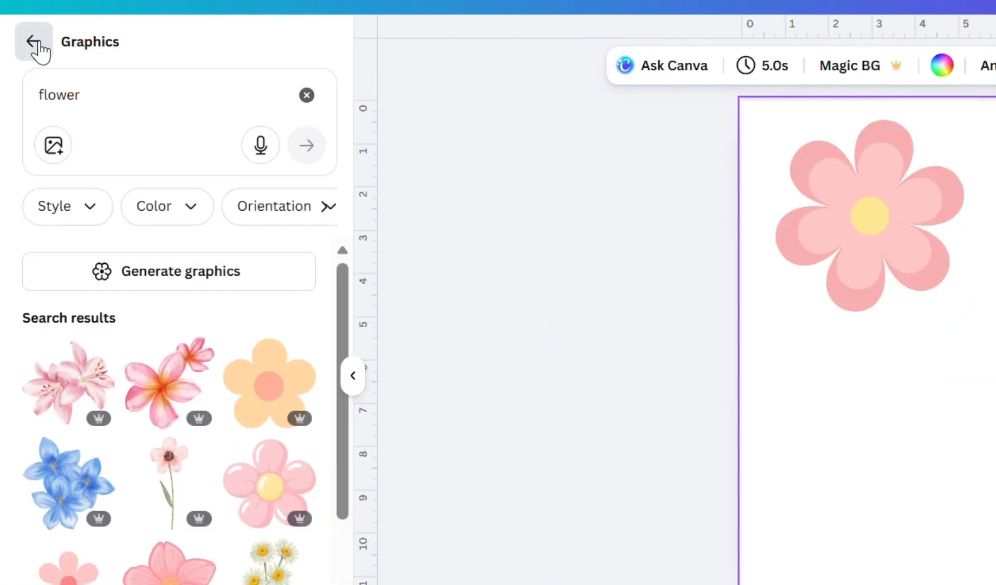
pyautogui.click(33, 49)
pyautogui.click(91, 479)
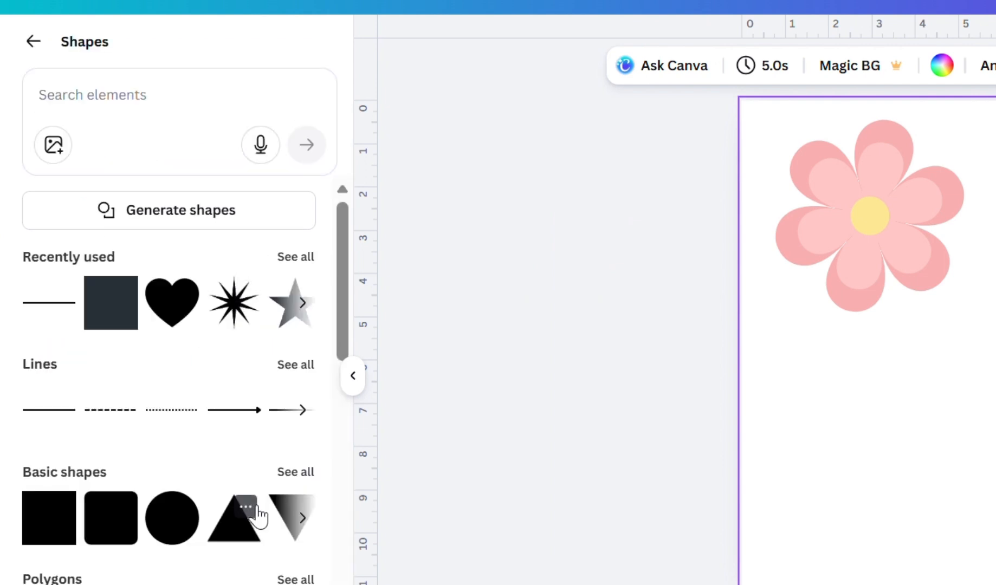
pyautogui.scroll(-3, 257, 512)
pyautogui.click(292, 396)
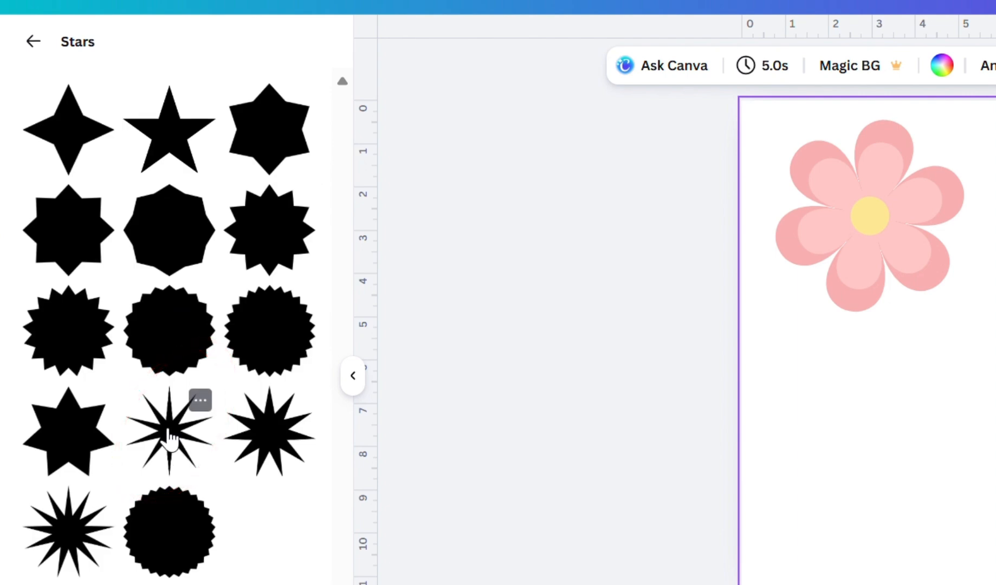
pyautogui.click(170, 436)
pyautogui.moveTo(929, 358); pyautogui.dragTo(889, 229)
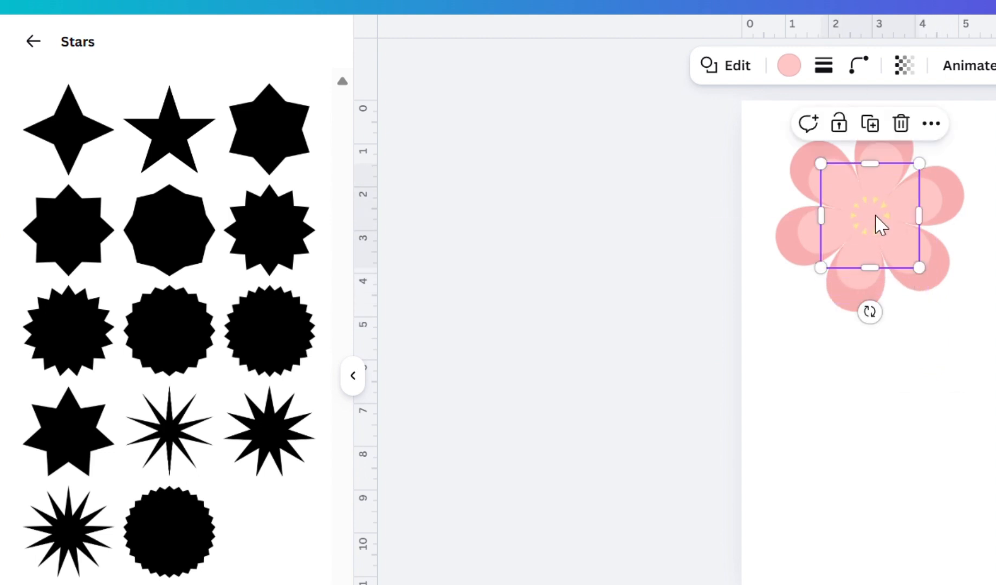
# Recolor the starburst in the brand kit's darker pink, then shrink, rotate and center it over the flower's yellow center.
pyautogui.click(789, 66)
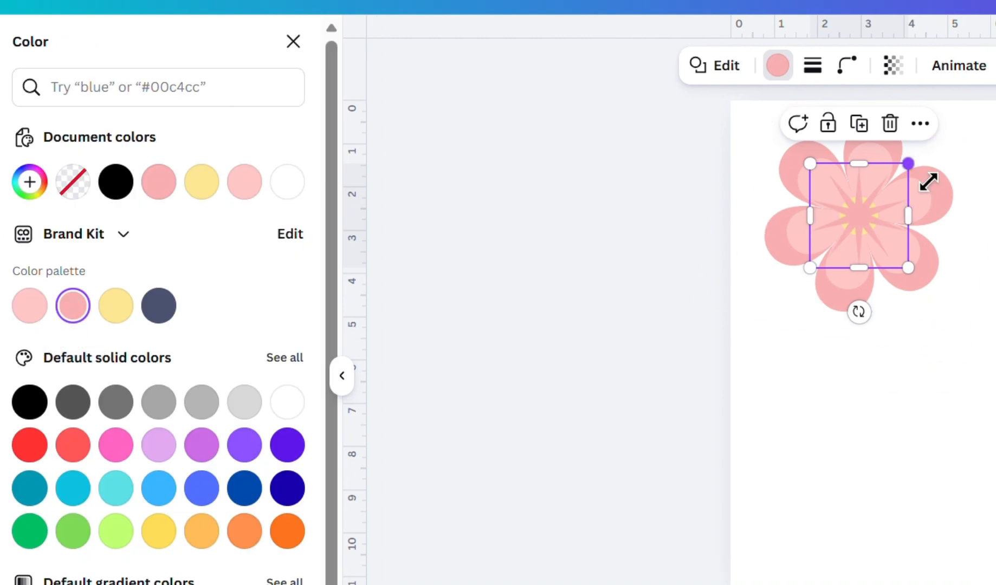
pyautogui.moveTo(924, 181); pyautogui.dragTo(888, 219)
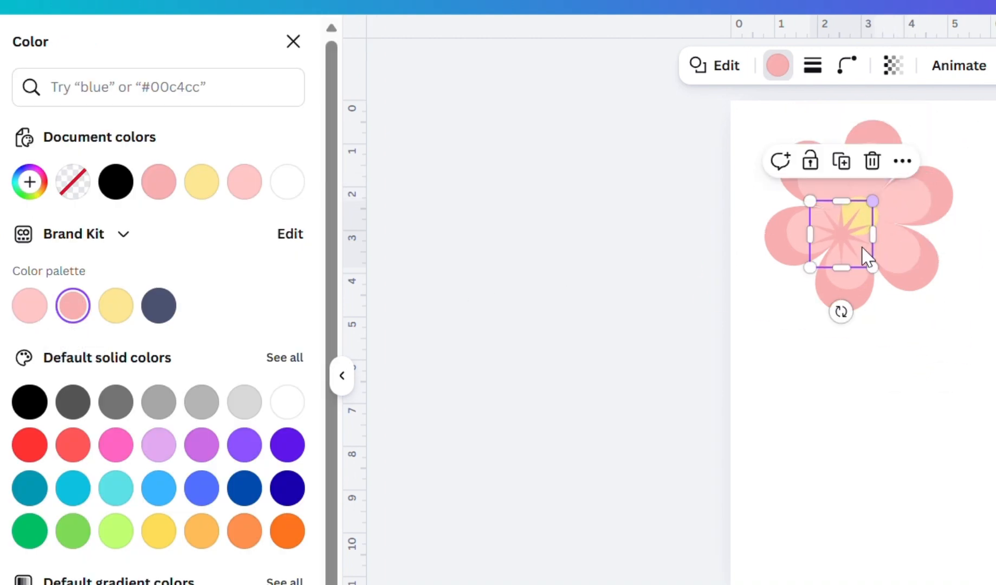
pyautogui.moveTo(843, 250); pyautogui.dragTo(860, 231)
pyautogui.click(894, 374)
pyautogui.moveTo(634, 227); pyautogui.dragTo(659, 253)
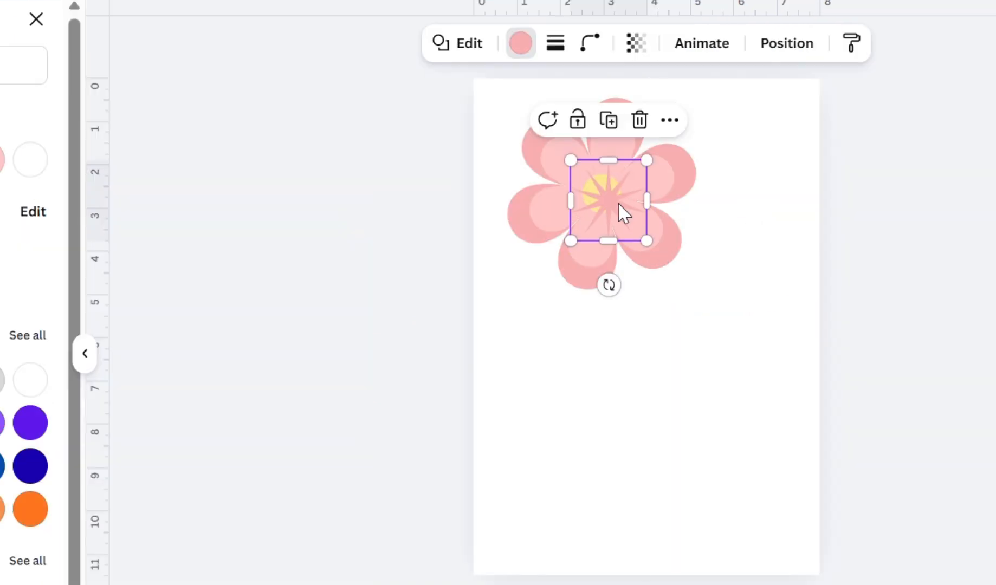
pyautogui.moveTo(617, 204); pyautogui.dragTo(613, 196)
pyautogui.moveTo(614, 250); pyautogui.dragTo(603, 295)
# Set the page background to the brand kit's lighter pink.
pyautogui.click(610, 399)
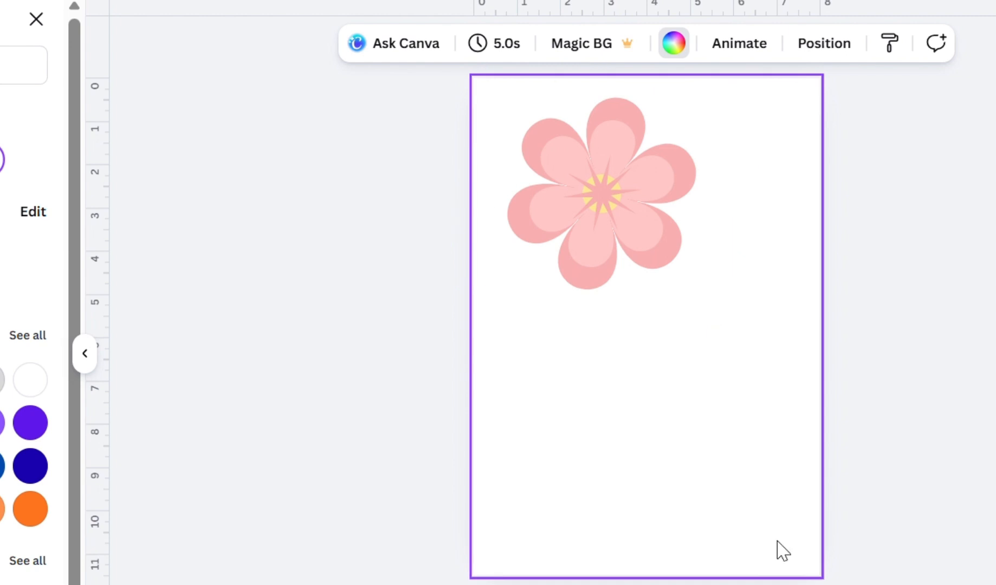
pyautogui.click(674, 43)
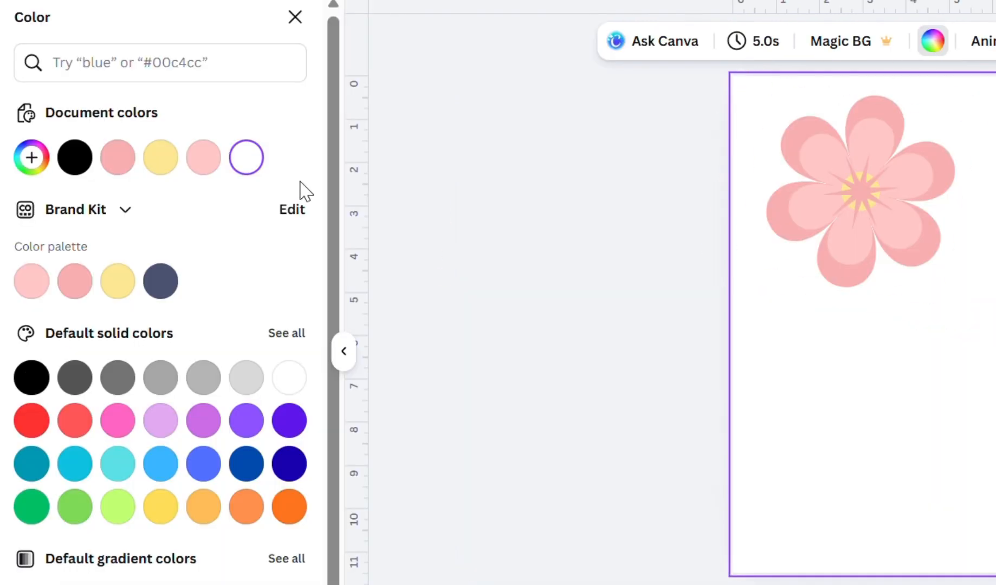
pyautogui.click(33, 289)
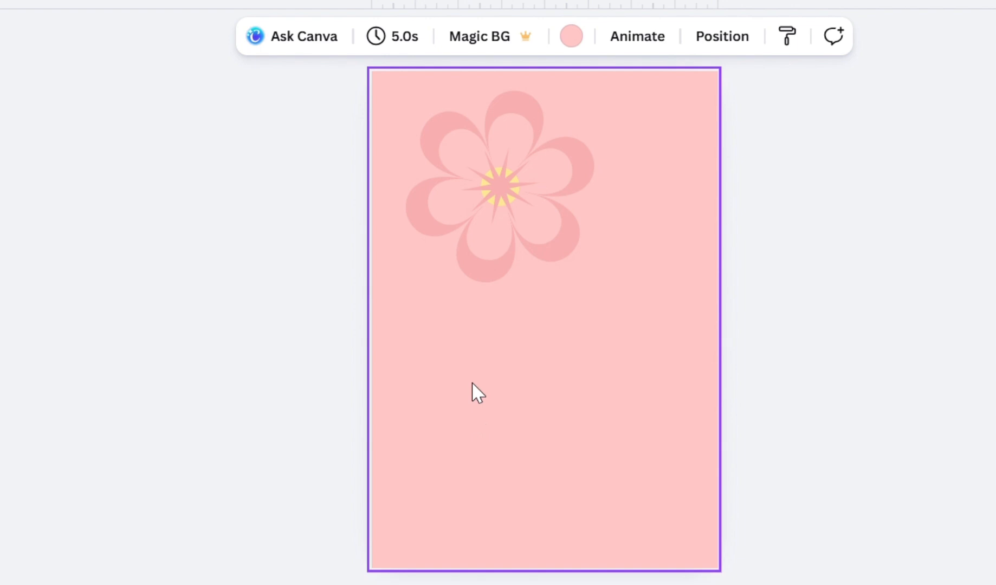
# Group the starburst and both flower layers into one object, leaving the background out.
pyautogui.click(503, 244)
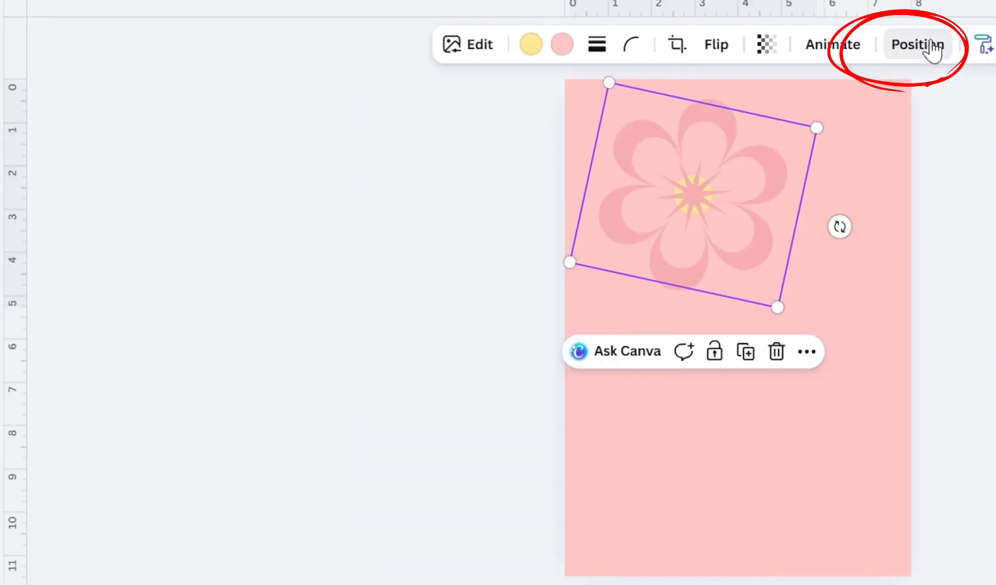
pyautogui.click(935, 51)
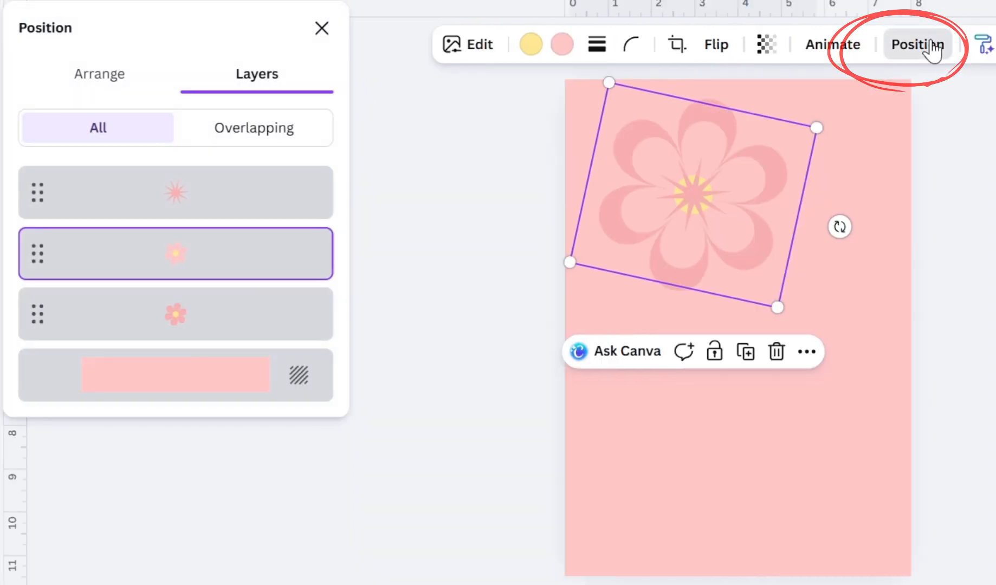
pyautogui.click(218, 202)
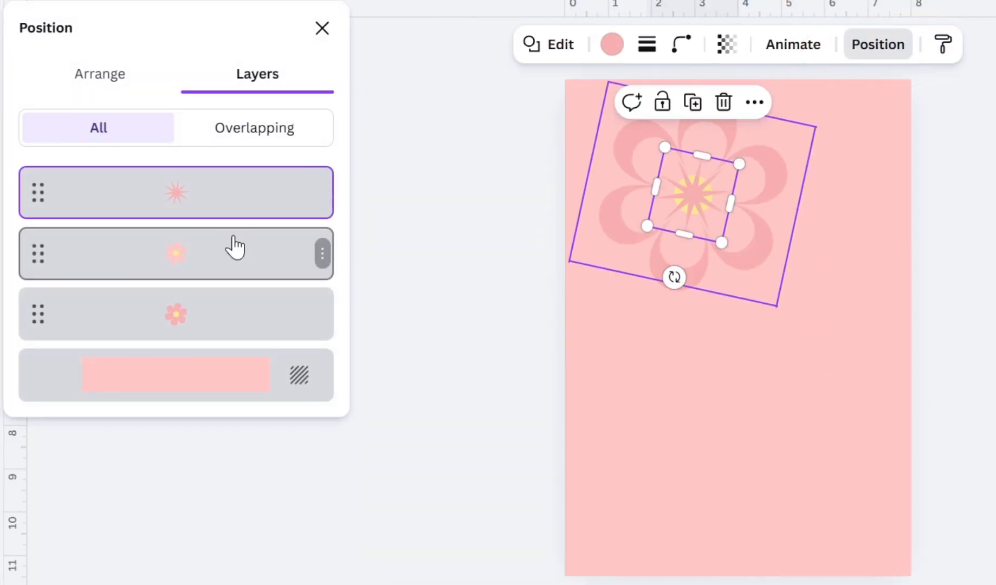
pyautogui.keyDown('shift'); pyautogui.click(225, 255); pyautogui.keyUp('shift')
pyautogui.keyDown('shift'); pyautogui.click(226, 382); pyautogui.keyUp('shift')
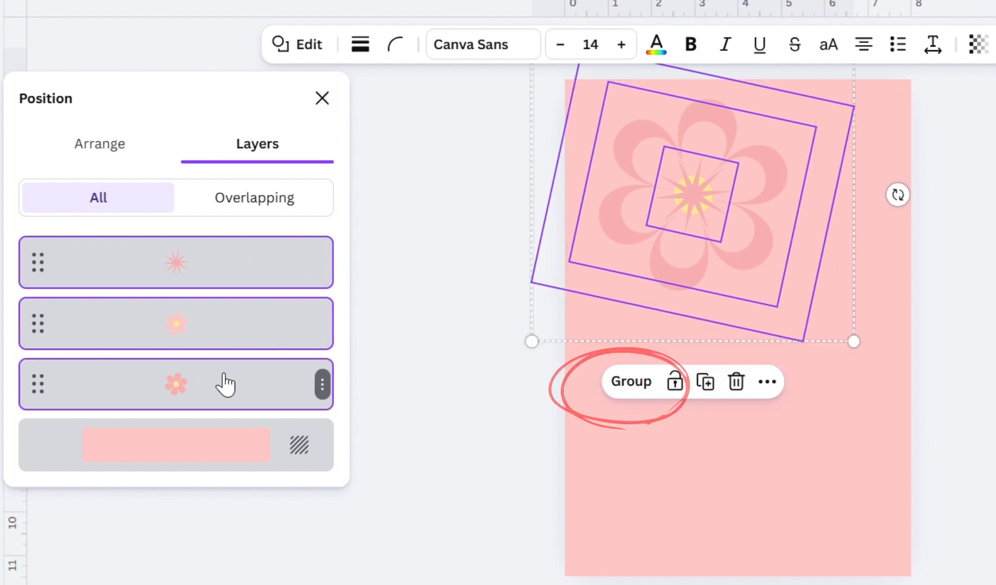
pyautogui.click(642, 382)
# Rotate the grouped flower and move it into the page's upper-left corner so its petals run off the edges.
pyautogui.moveTo(701, 271); pyautogui.dragTo(699, 245)
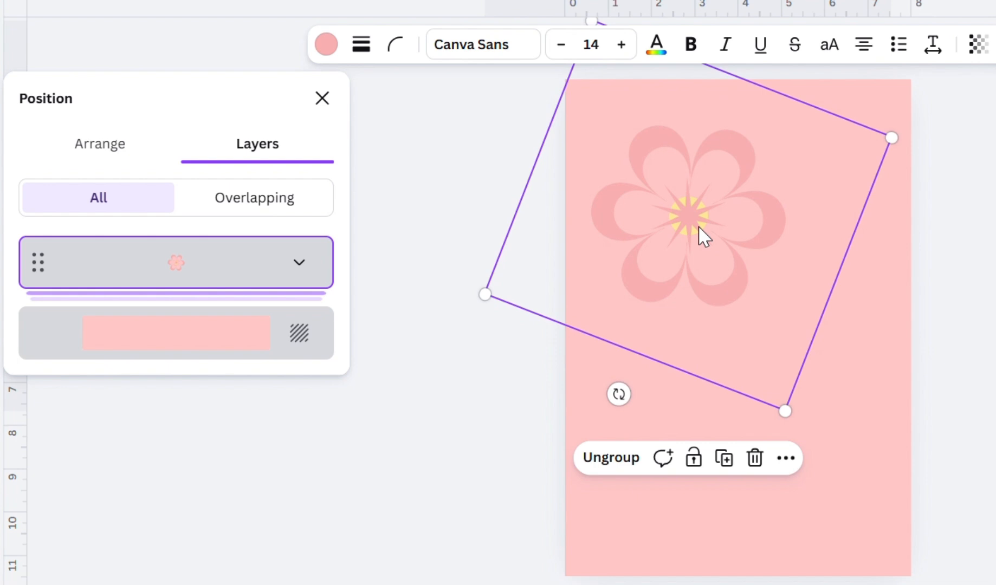
pyautogui.moveTo(693, 222); pyautogui.dragTo(657, 170)
pyautogui.click(826, 473)
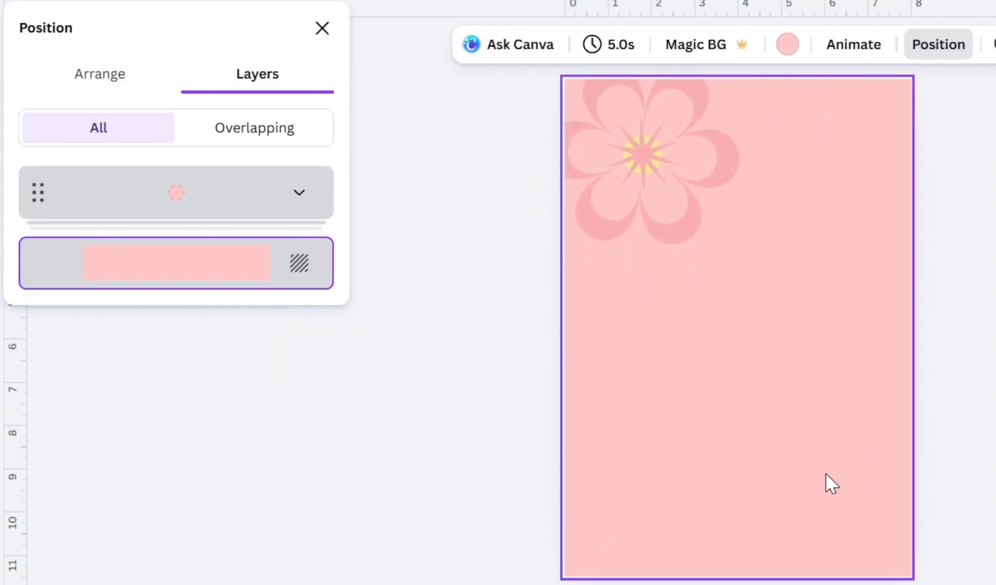
# Duplicate the grouped flower, shrink the copy to roughly half size and place it below the original.
pyautogui.click(617, 169)
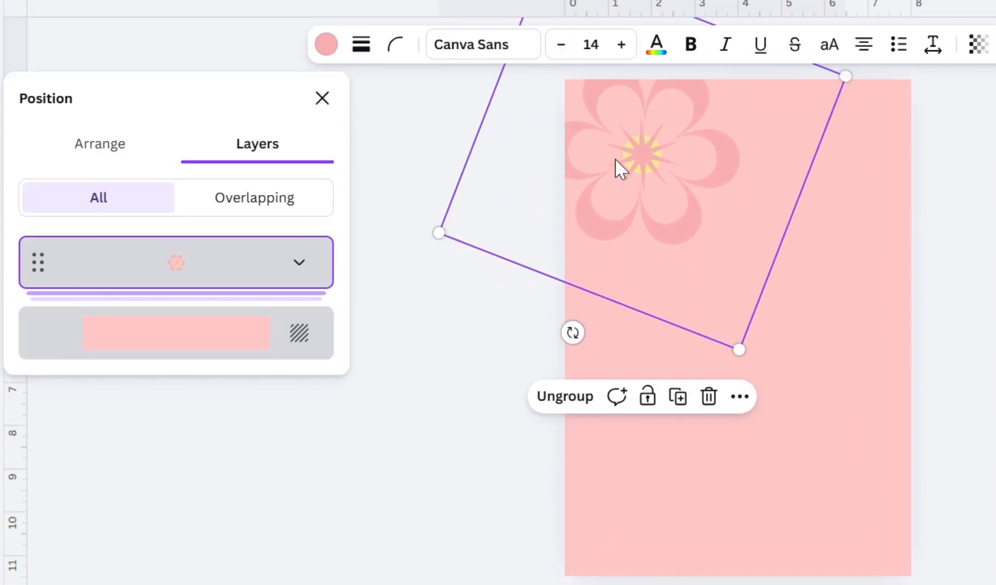
pyautogui.click(678, 399)
pyautogui.moveTo(680, 197); pyautogui.dragTo(777, 351)
pyautogui.moveTo(970, 265); pyautogui.dragTo(797, 351)
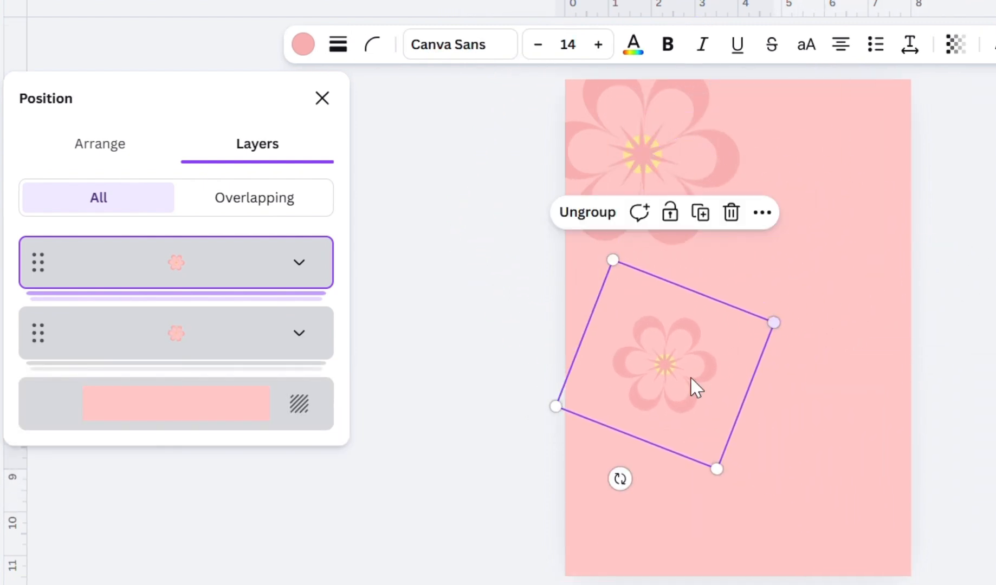
pyautogui.moveTo(682, 391); pyautogui.dragTo(652, 349)
# Duplicate the small flower, enlarge the copy to a medium size and place it overlapping the page's right edge.
pyautogui.click(691, 200)
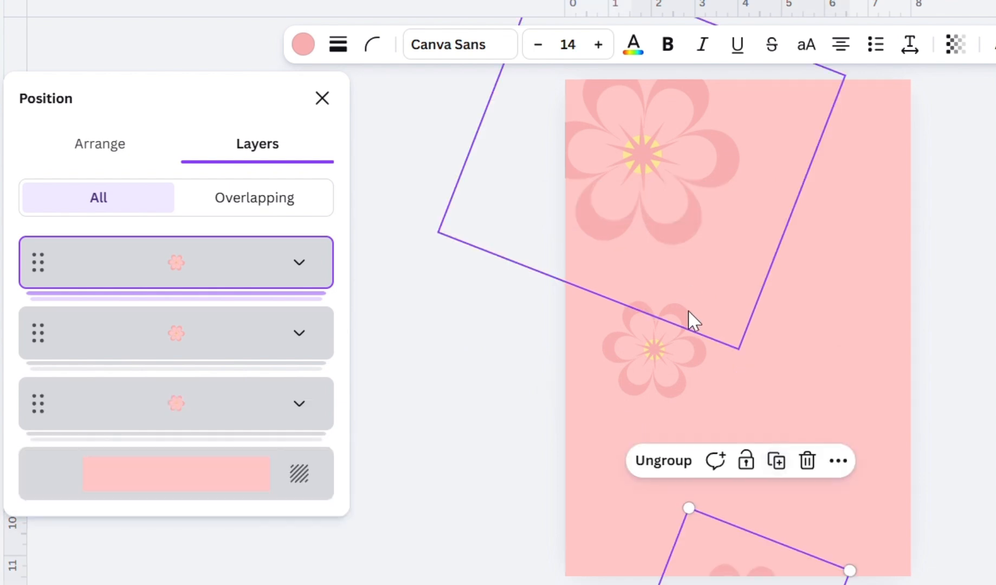
pyautogui.moveTo(756, 563); pyautogui.dragTo(797, 250)
pyautogui.moveTo(891, 259); pyautogui.dragTo(994, 212)
pyautogui.click(960, 184)
# Duplicate the medium flower, enlarge the copy and move it into the page's lower-left corner so it runs off the edges.
pyautogui.click(838, 329)
pyautogui.click(877, 84)
pyautogui.moveTo(855, 308); pyautogui.dragTo(730, 522)
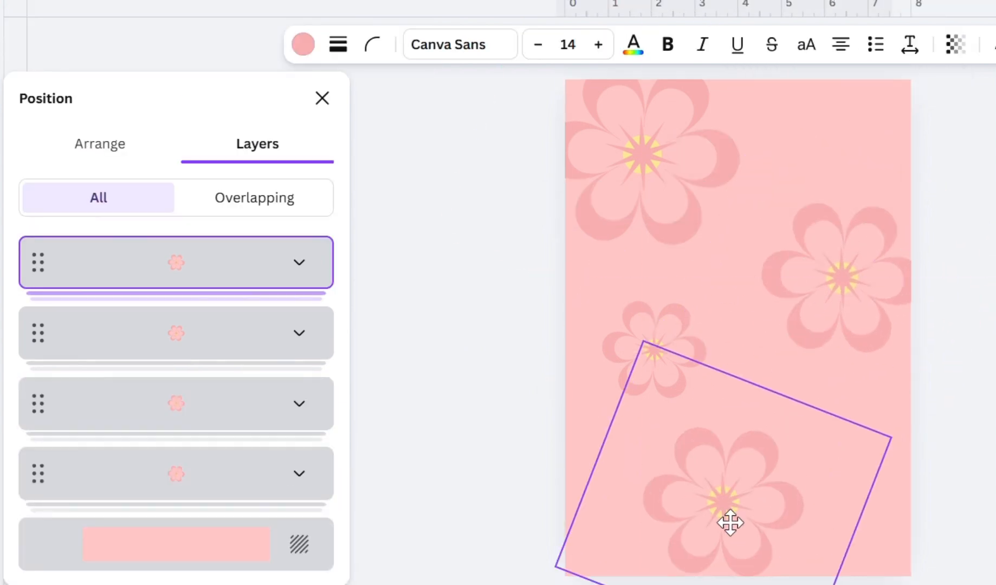
pyautogui.moveTo(878, 449); pyautogui.dragTo(926, 430)
pyautogui.moveTo(727, 531); pyautogui.dragTo(624, 555)
# Duplicate the lower-left flower, shrink the copy and place it below the flower on the page's right edge.
pyautogui.click(667, 293)
pyautogui.moveTo(653, 515); pyautogui.dragTo(792, 410)
pyautogui.moveTo(685, 264); pyautogui.dragTo(844, 453)
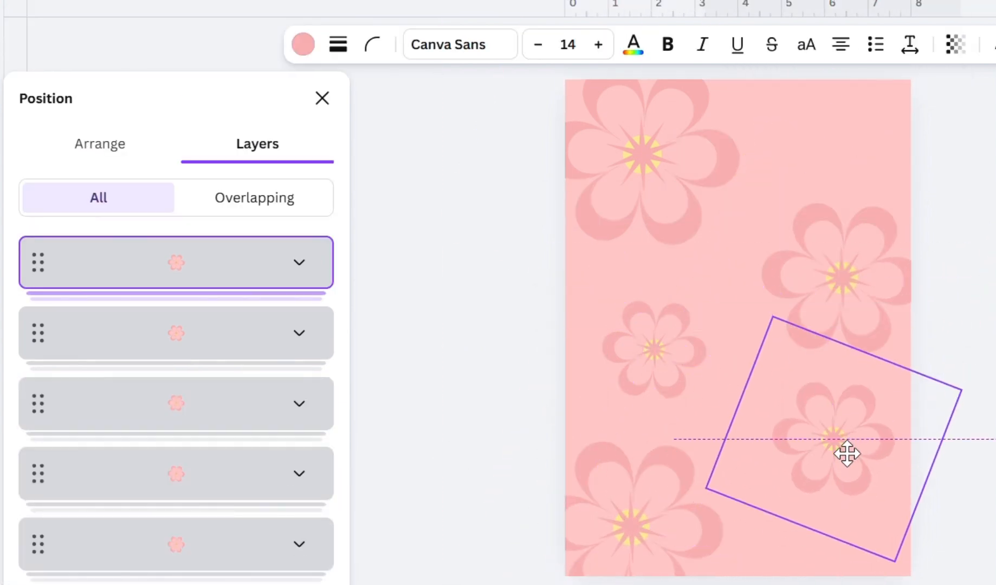
pyautogui.click(767, 395)
pyautogui.moveTo(767, 395); pyautogui.dragTo(716, 386)
pyautogui.click(882, 428)
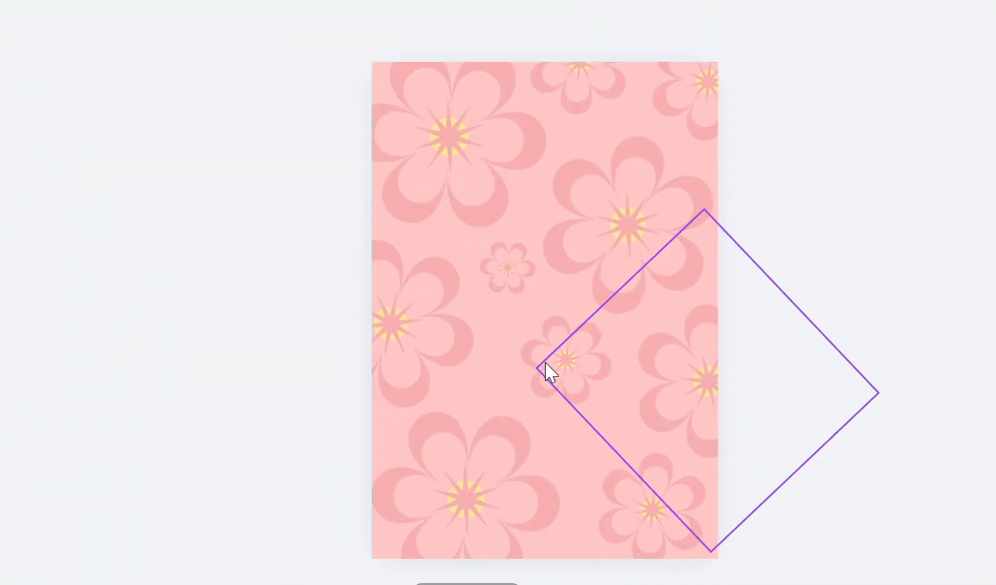
# Fine-tune the pattern spacing by nudging the large upper-right flower and the two small central flowers.
pyautogui.click(544, 295)
pyautogui.moveTo(614, 243); pyautogui.dragTo(629, 230)
pyautogui.moveTo(507, 295); pyautogui.dragTo(529, 280)
pyautogui.moveTo(556, 375); pyautogui.dragTo(537, 376)
pyautogui.click(818, 226)
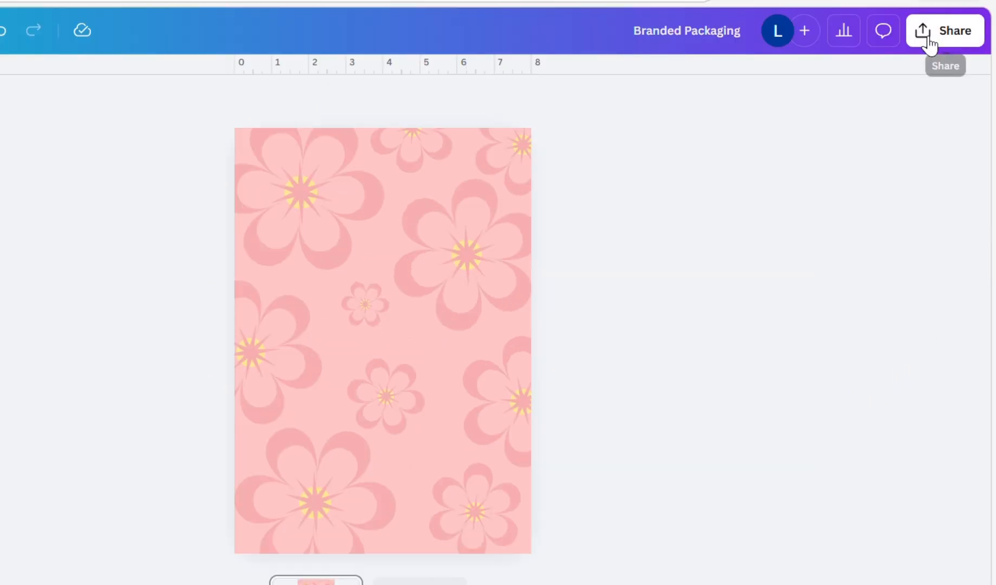
# Download the flower pattern as a PNG file at size 1.
pyautogui.click(925, 35)
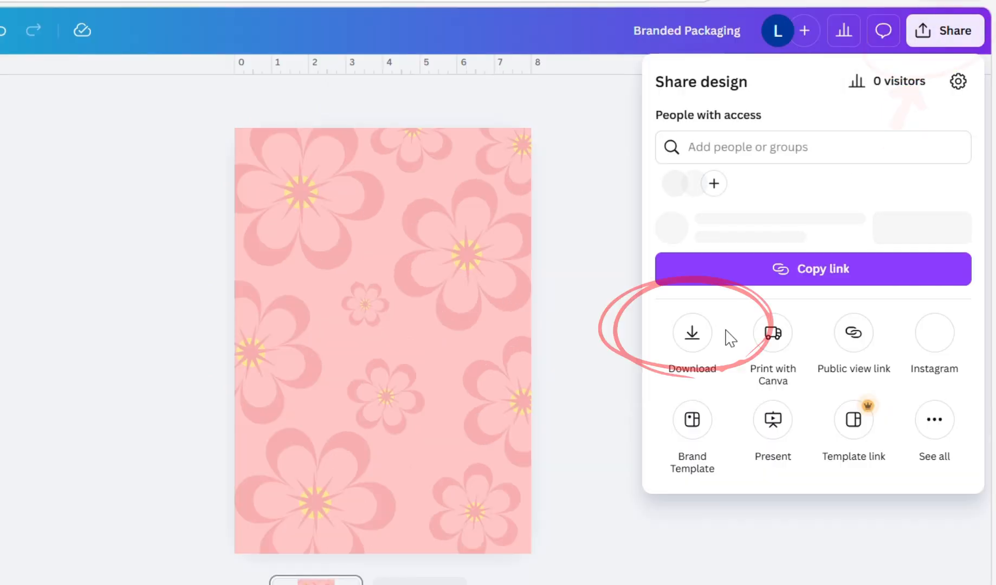
pyautogui.click(692, 333)
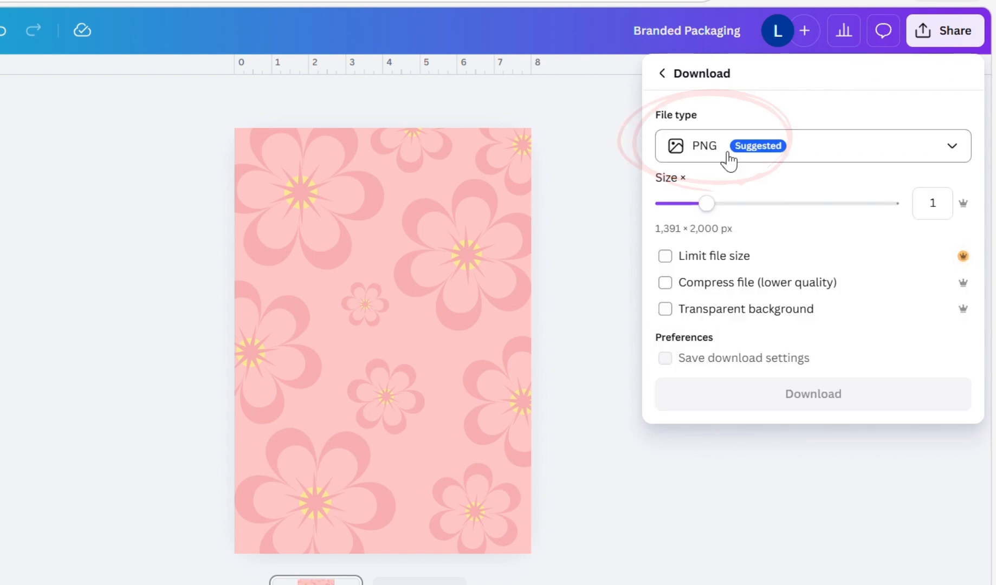
pyautogui.click(808, 398)
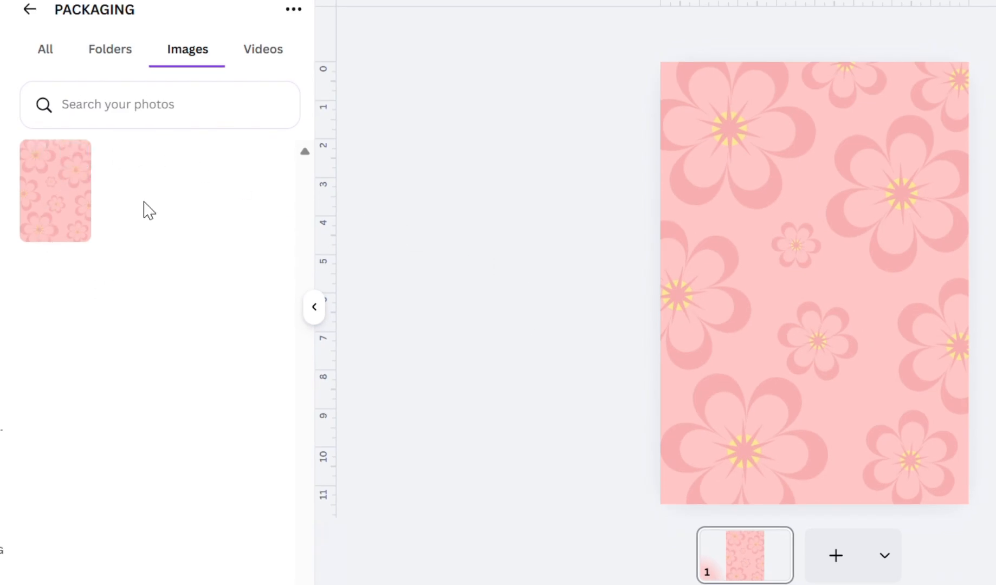
# Open the custom size option for adding a new page to the design.
pyautogui.moveTo(78, 205)
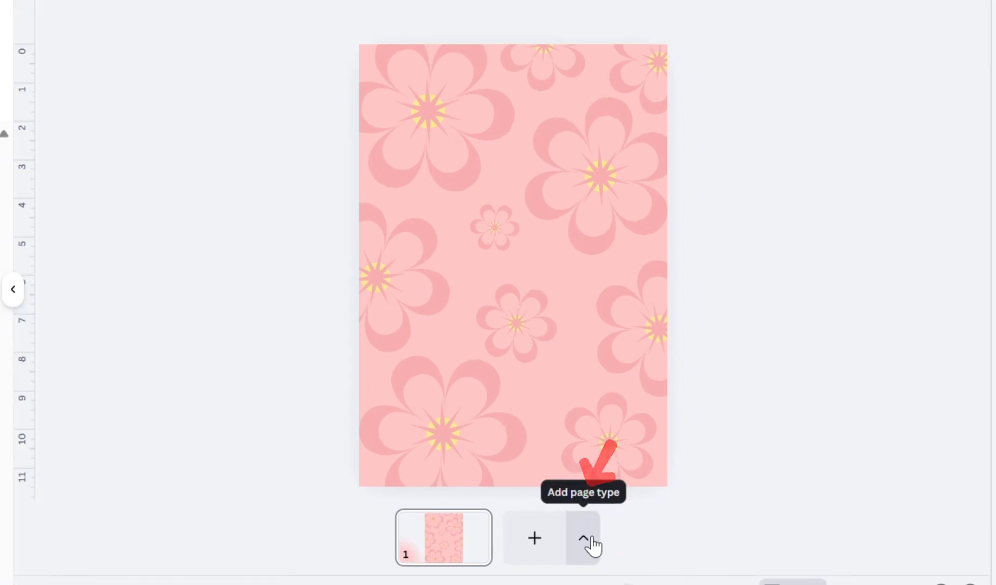
pyautogui.click(584, 539)
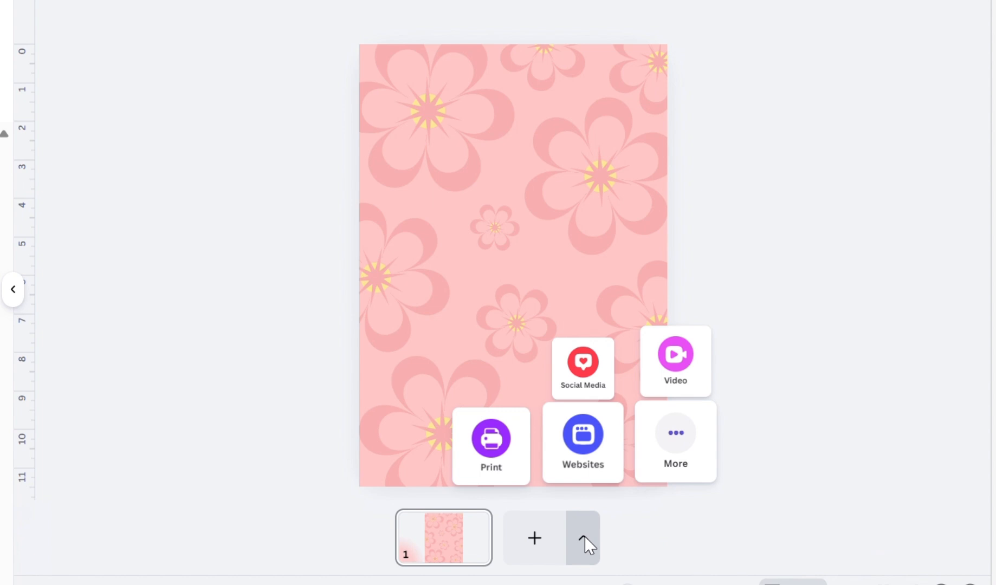
pyautogui.click(681, 458)
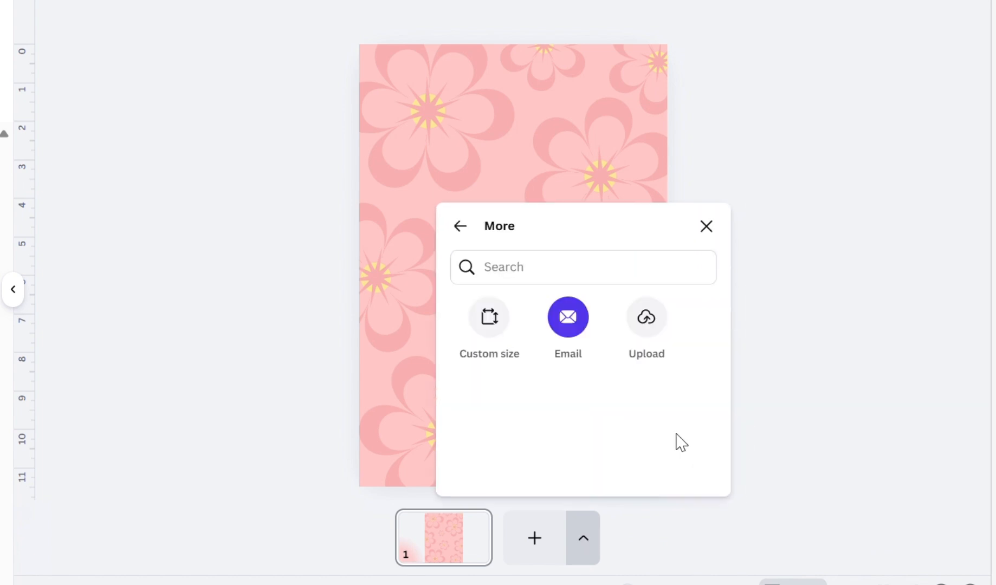
pyautogui.click(496, 324)
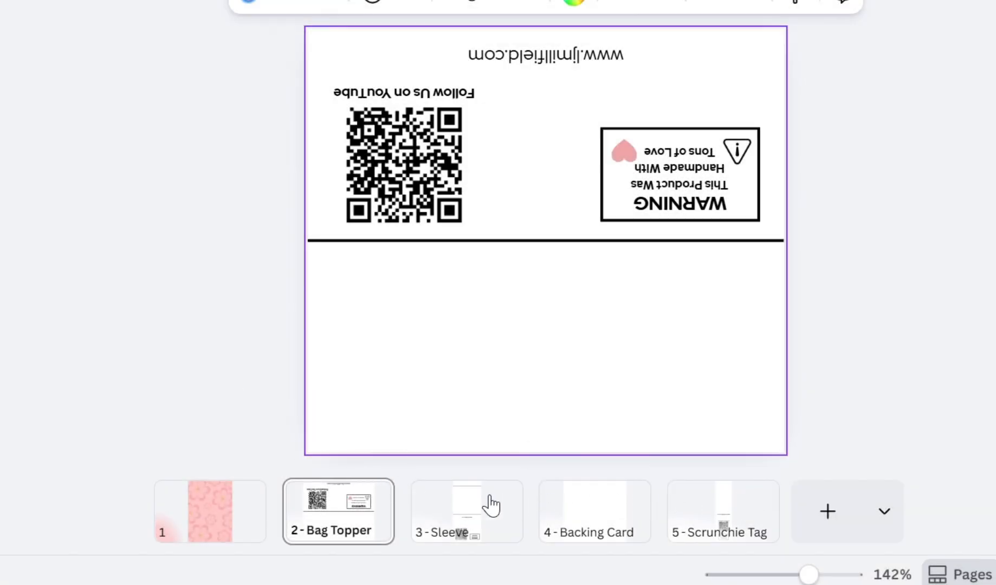
# Look through the Sleeve, Backing Card and Scrunchie Tag pages, then return to the Bag Topper page.
pyautogui.click(465, 508)
pyautogui.click(578, 506)
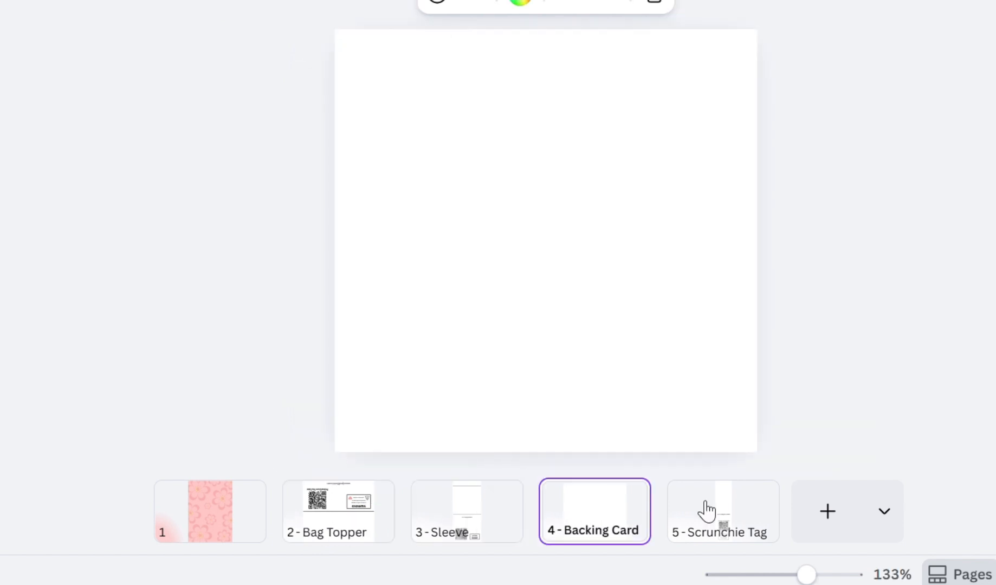
pyautogui.click(724, 509)
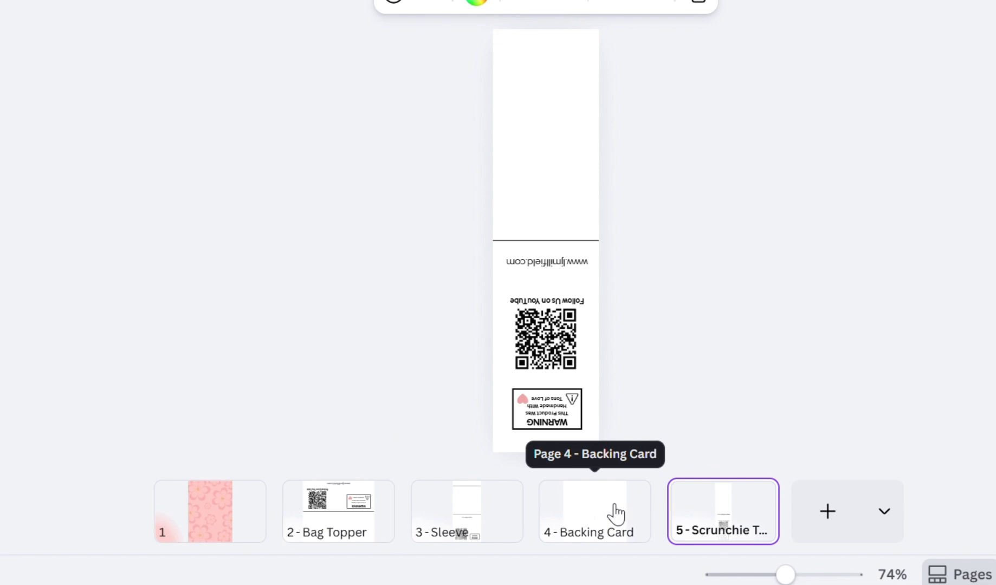
pyautogui.click(338, 519)
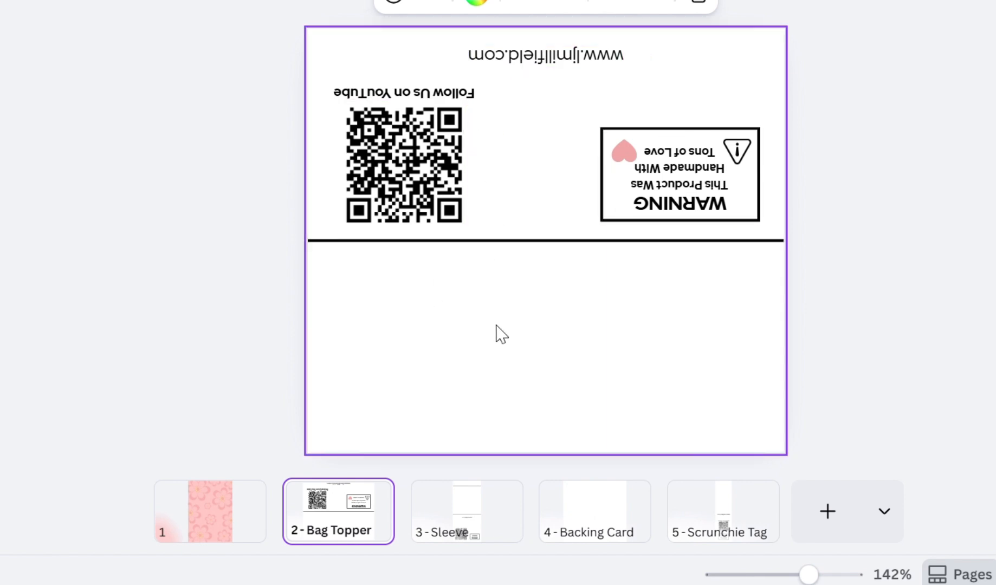
pyautogui.click(362, 509)
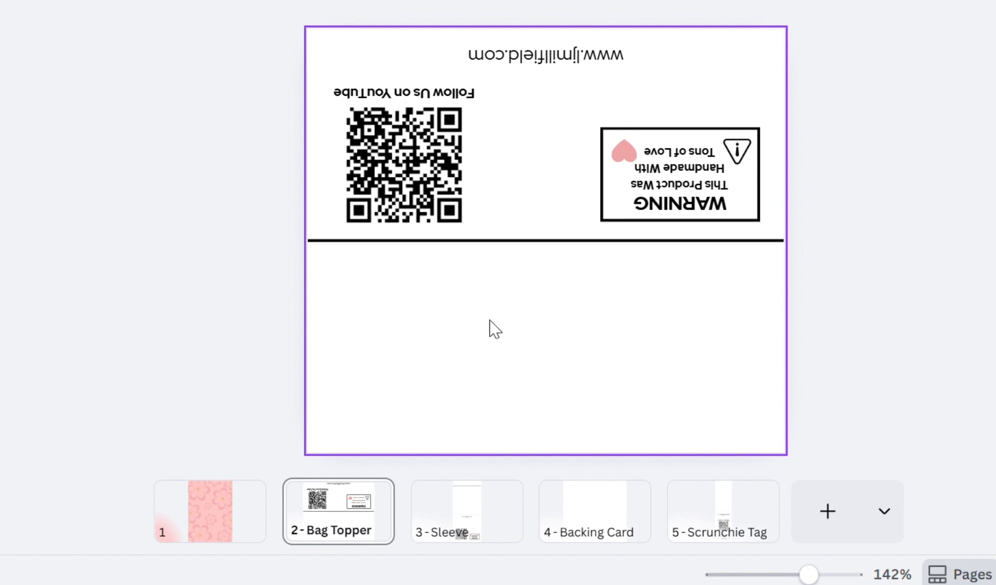
# Place the uploaded flower pattern image on the Bag Topper page below the fold line.
pyautogui.click(435, 336)
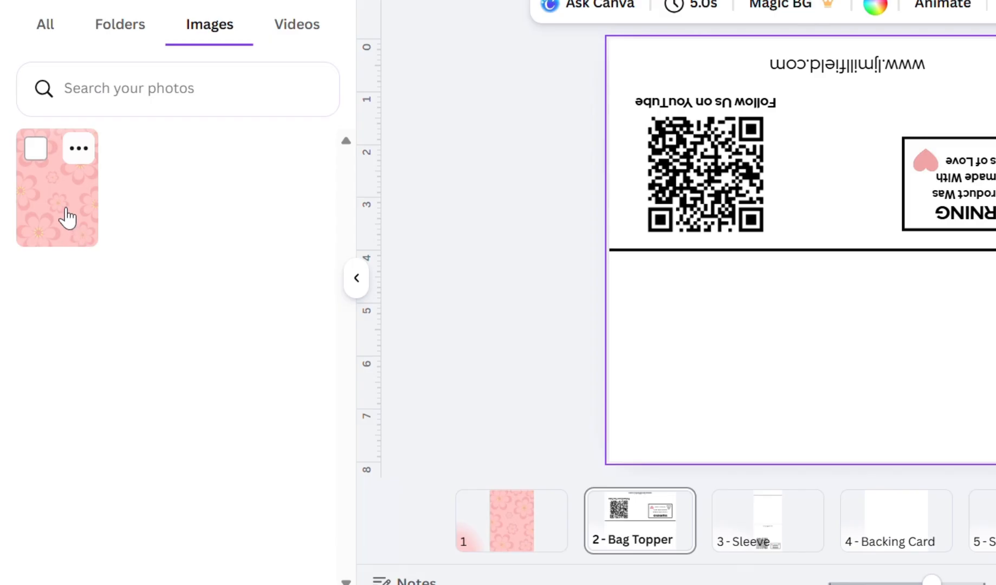
pyautogui.moveTo(66, 218); pyautogui.dragTo(795, 301)
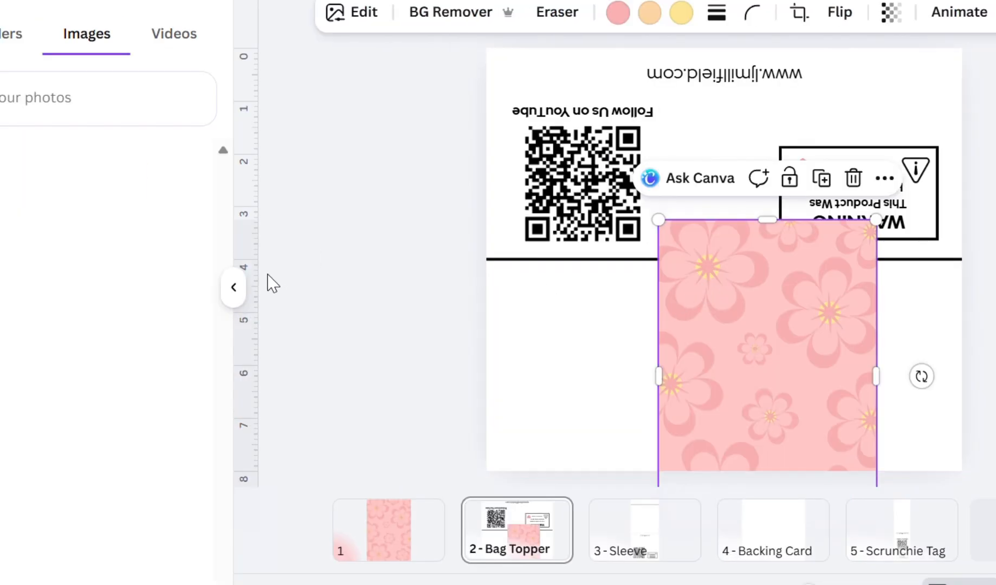
pyautogui.click(234, 287)
# Turn the pattern image sideways and resize it to fill the Bag Topper's lower half up to the fold line.
pyautogui.moveTo(742, 376); pyautogui.dragTo(600, 467)
pyautogui.moveTo(433, 374); pyautogui.dragTo(325, 391)
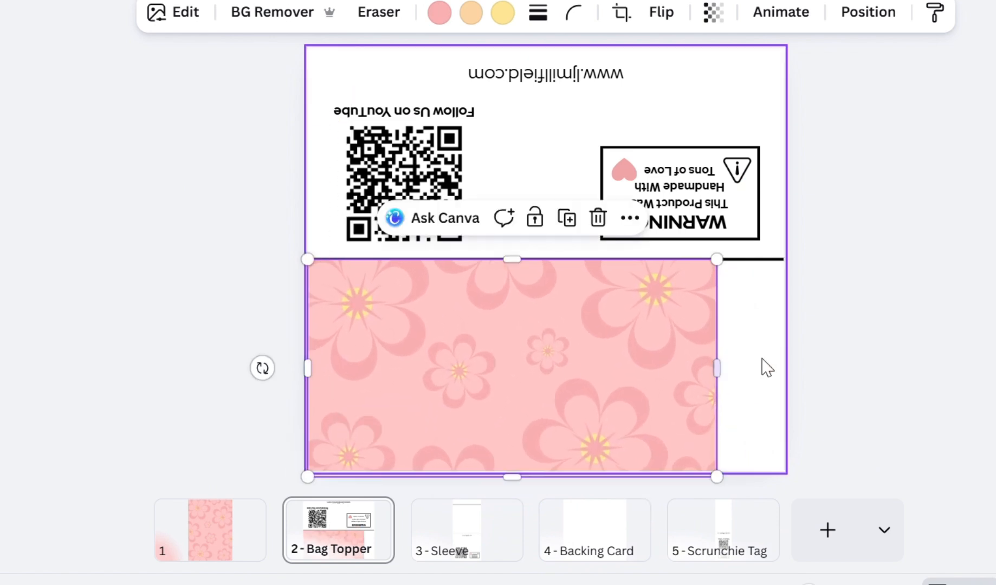
pyautogui.moveTo(734, 378); pyautogui.dragTo(815, 389)
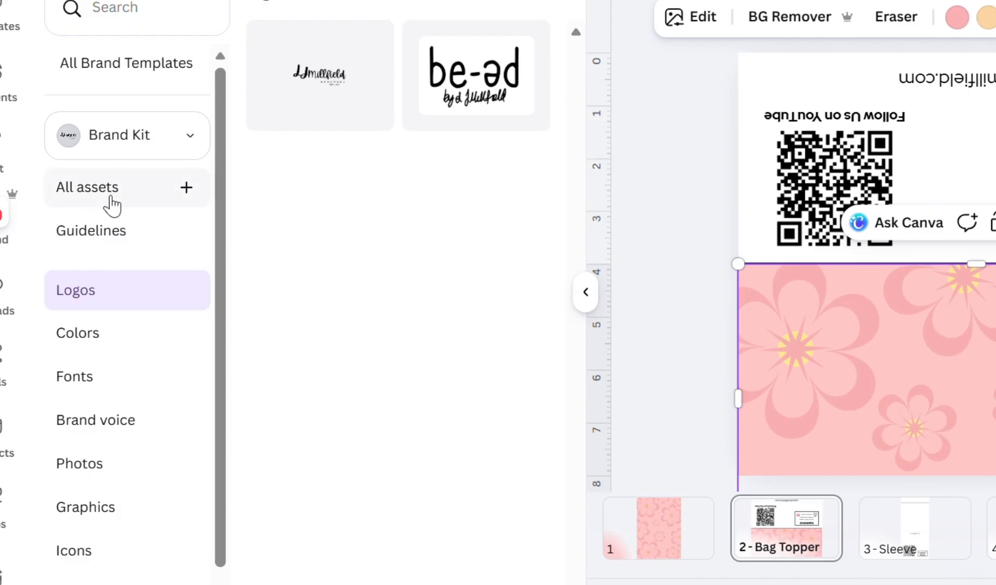
# Add the handmade script logo from the brand kit over the flower pattern on the Bag Topper's lower half.
pyautogui.moveTo(316, 70); pyautogui.dragTo(549, 379)
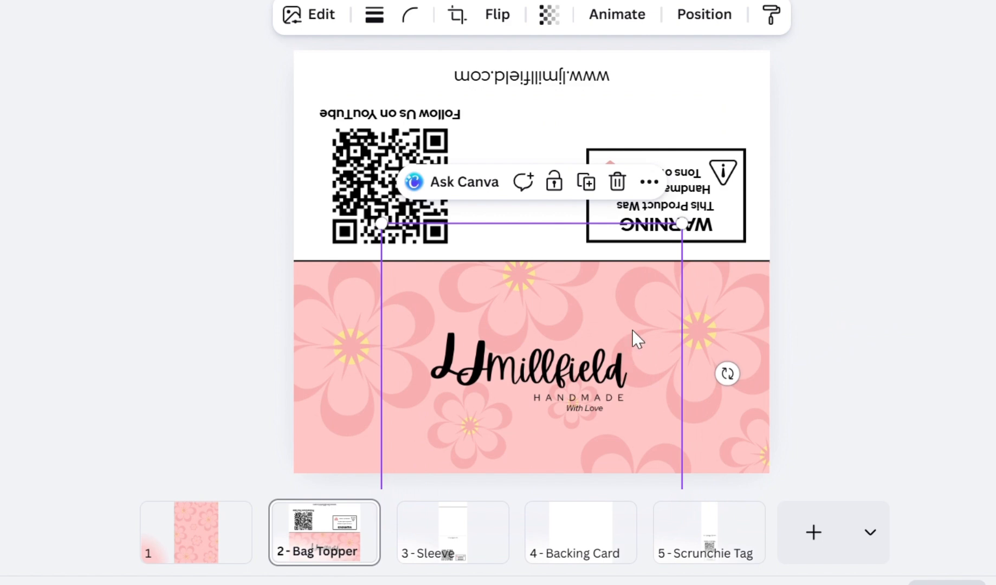
# Enlarge the script logo to about 6.7 wide and centre it horizontally on the Bag Topper's lower half.
pyautogui.moveTo(699, 233); pyautogui.dragTo(756, 187)
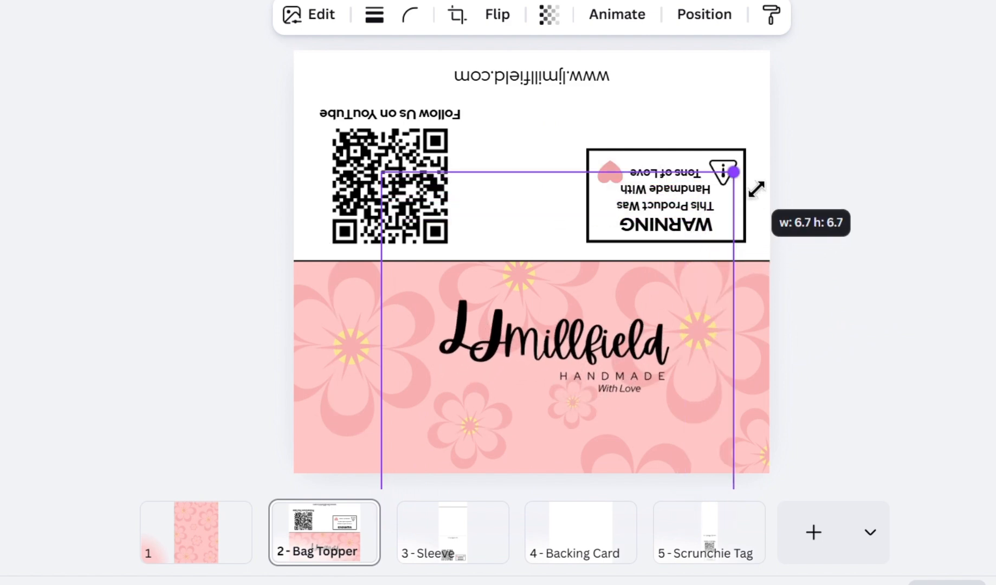
pyautogui.moveTo(542, 363); pyautogui.dragTo(530, 395)
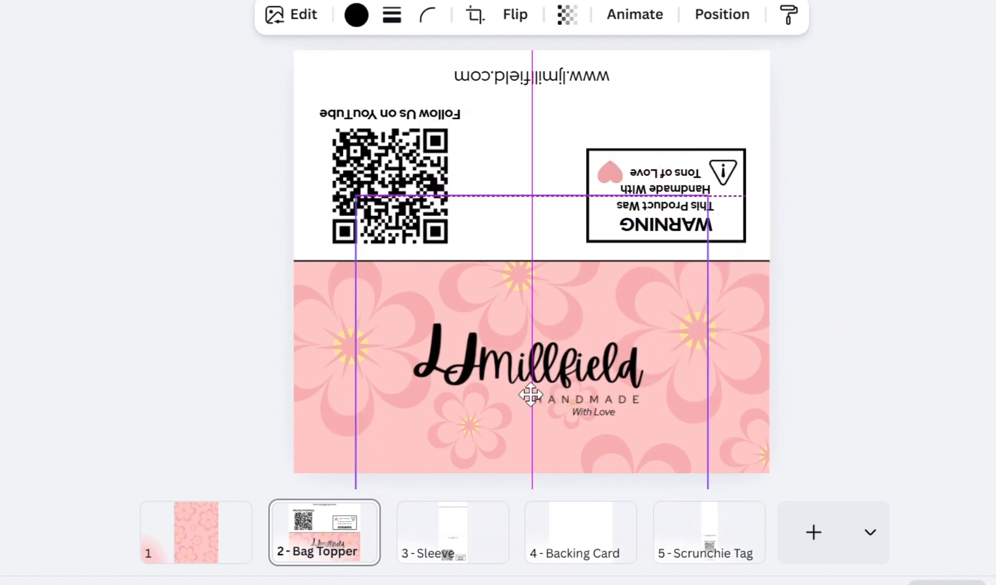
pyautogui.click(467, 438)
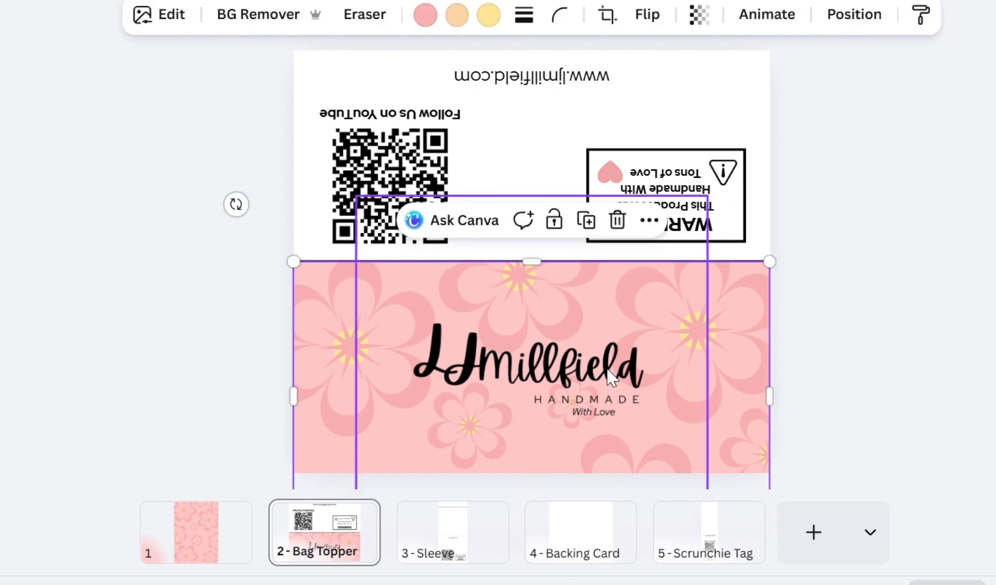
pyautogui.moveTo(784, 276); pyautogui.dragTo(765, 245)
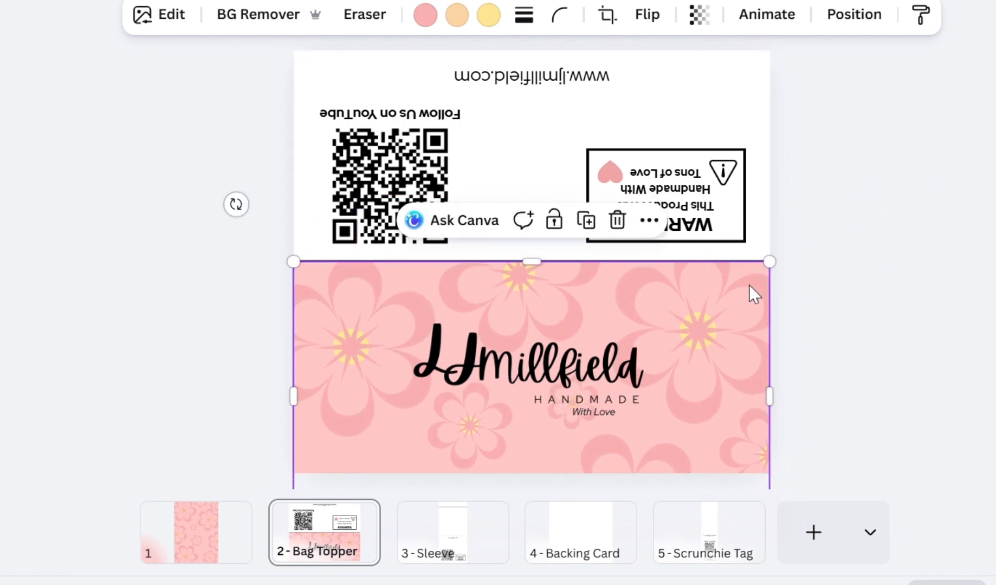
# Add a white square shape and stretch it to 9 by 4 so it covers the Bag Topper's upper half.
pyautogui.moveTo(0, 71)
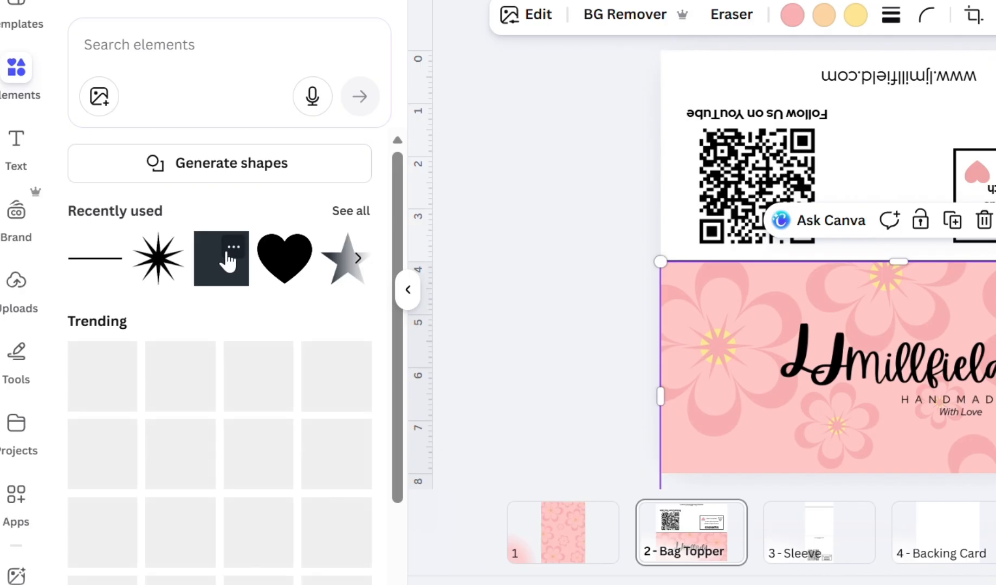
pyautogui.click(228, 263)
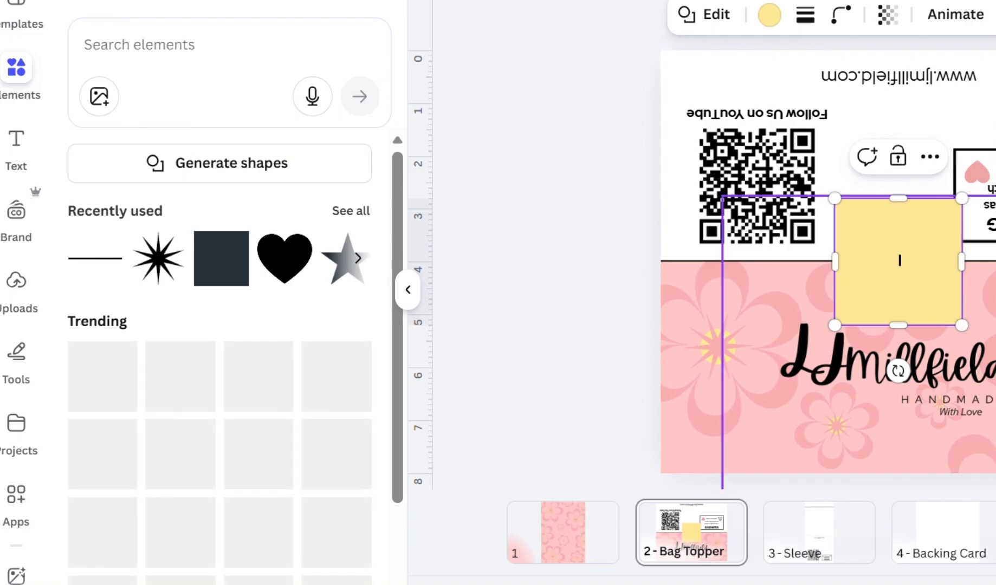
pyautogui.click(769, 14)
pyautogui.click(81, 194)
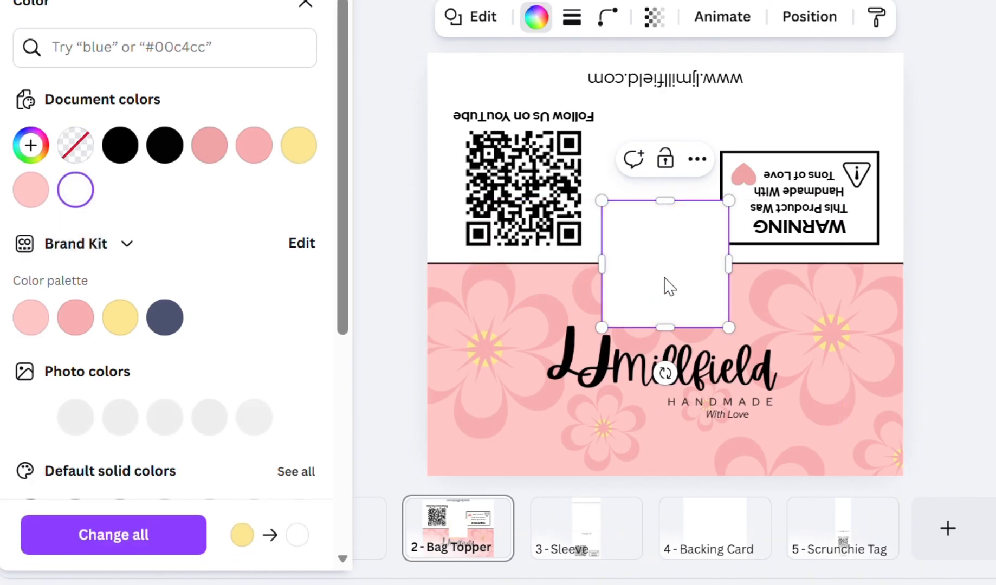
pyautogui.click(872, 326)
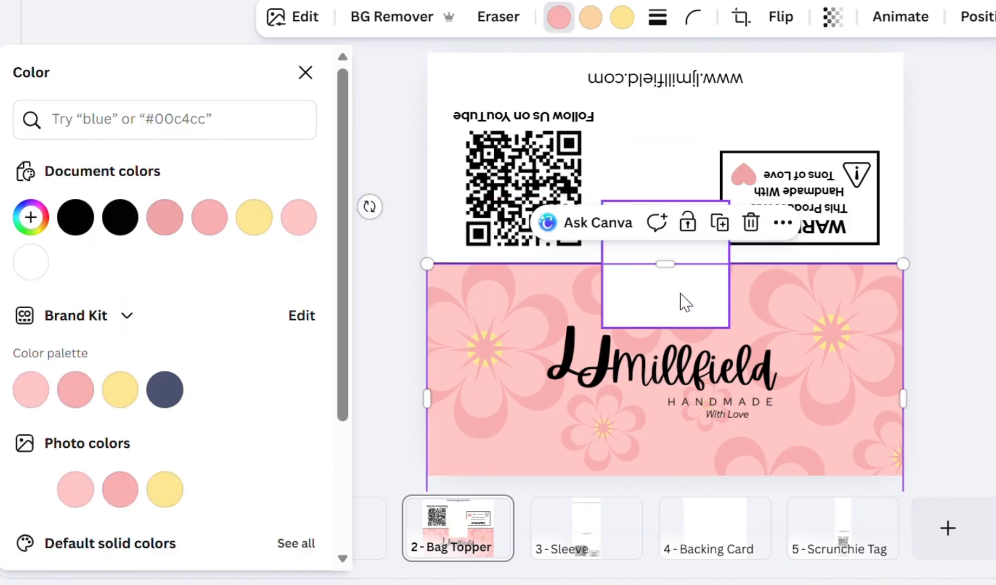
pyautogui.moveTo(683, 300); pyautogui.dragTo(315, 107)
pyautogui.moveTo(397, 196); pyautogui.dragTo(742, 277)
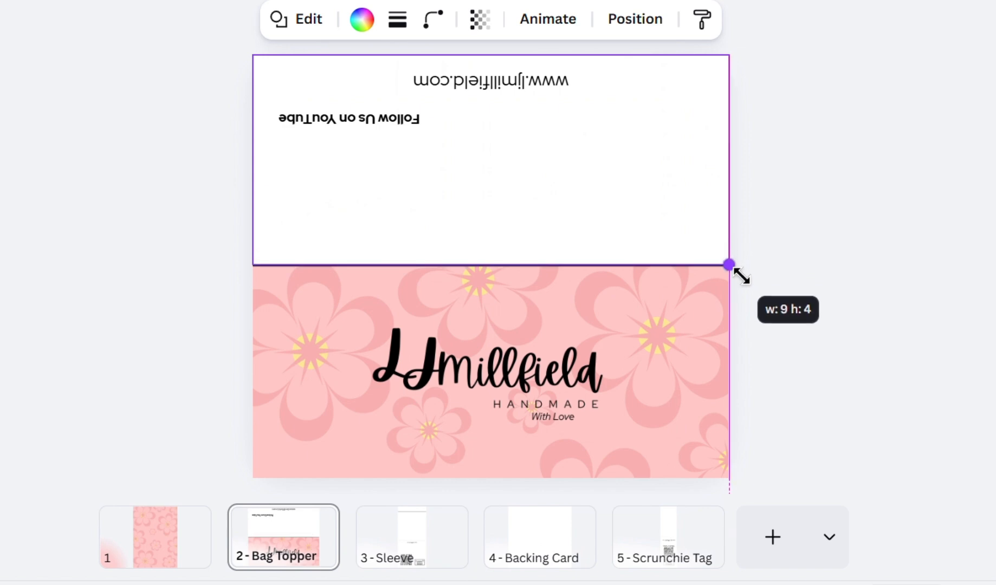
# Bring the QR code and the warning label layers in front of the white rectangle.
pyautogui.click(635, 18)
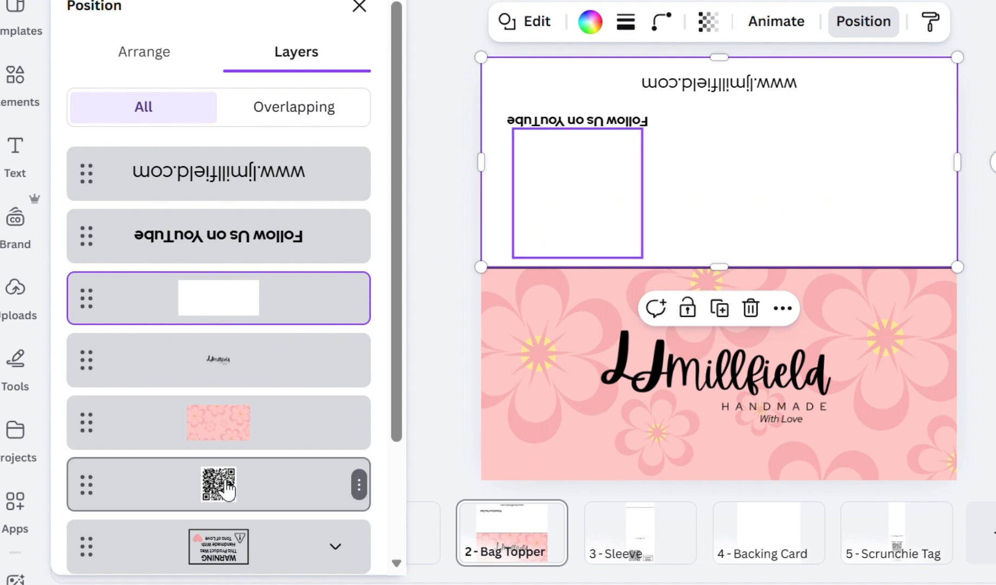
pyautogui.moveTo(227, 487); pyautogui.dragTo(224, 295)
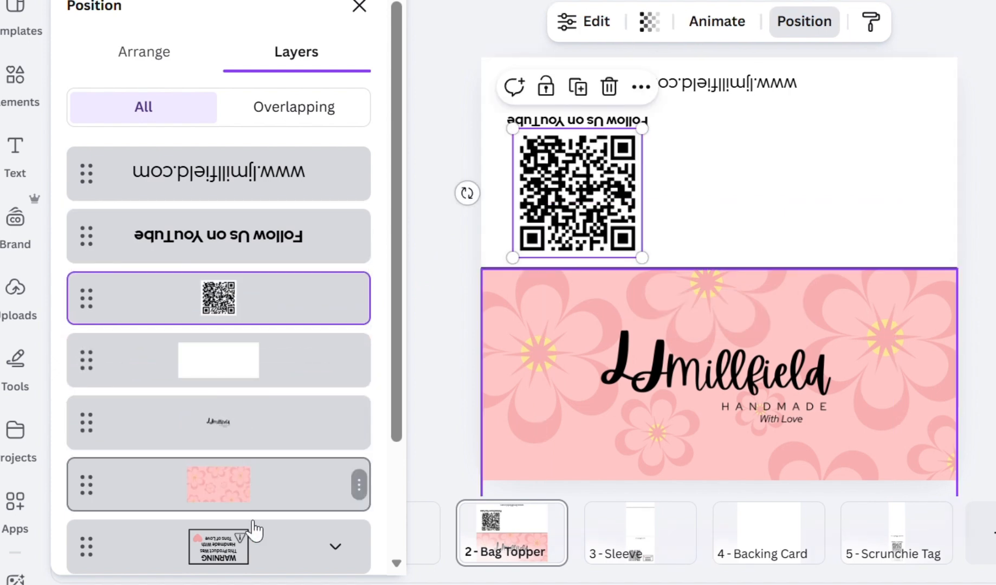
pyautogui.moveTo(239, 552); pyautogui.dragTo(239, 374)
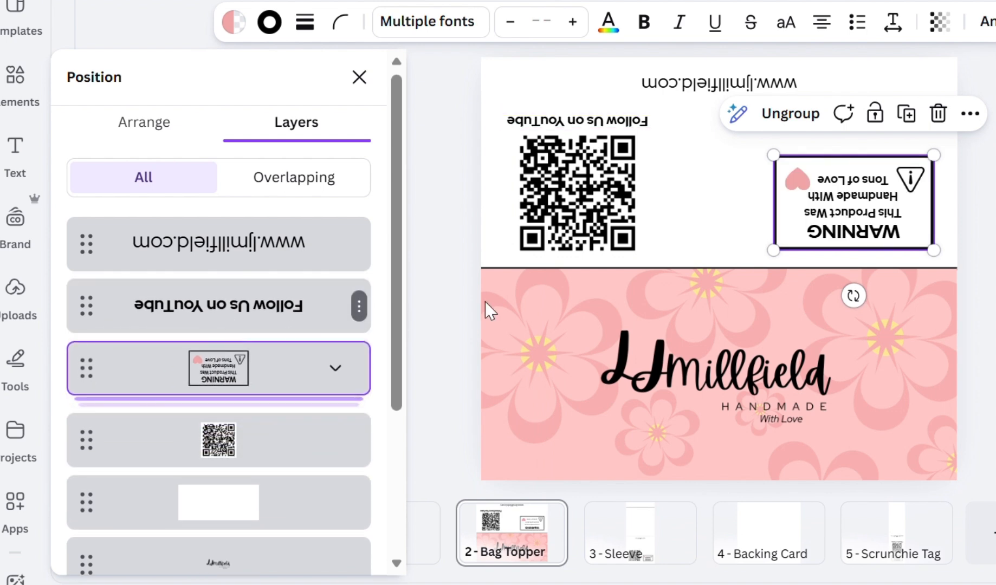
pyautogui.click(924, 311)
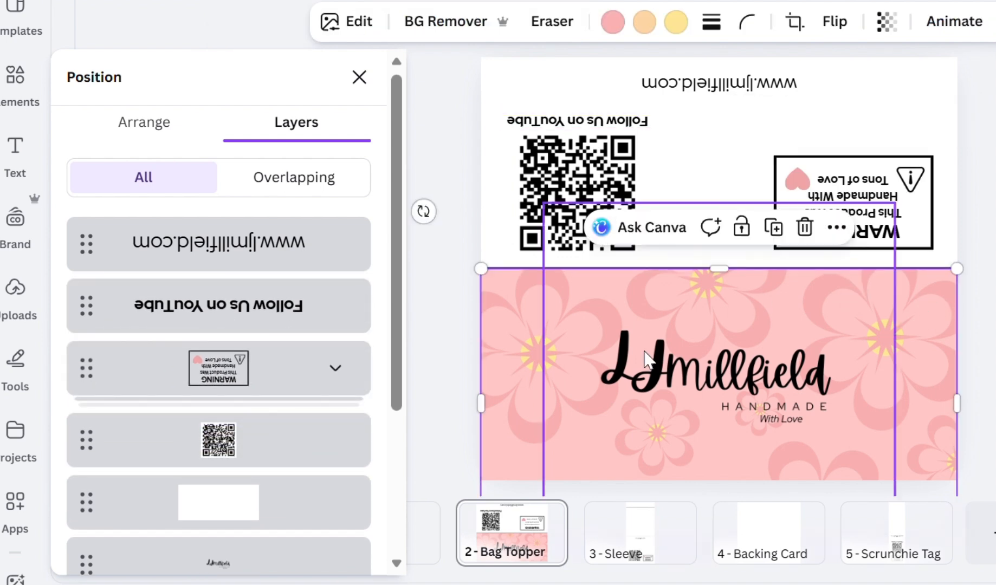
# Enlarge the flower pattern beyond the page edges and layer the white rectangle directly above it, beneath the logo.
pyautogui.scroll(-4, 231, 287)
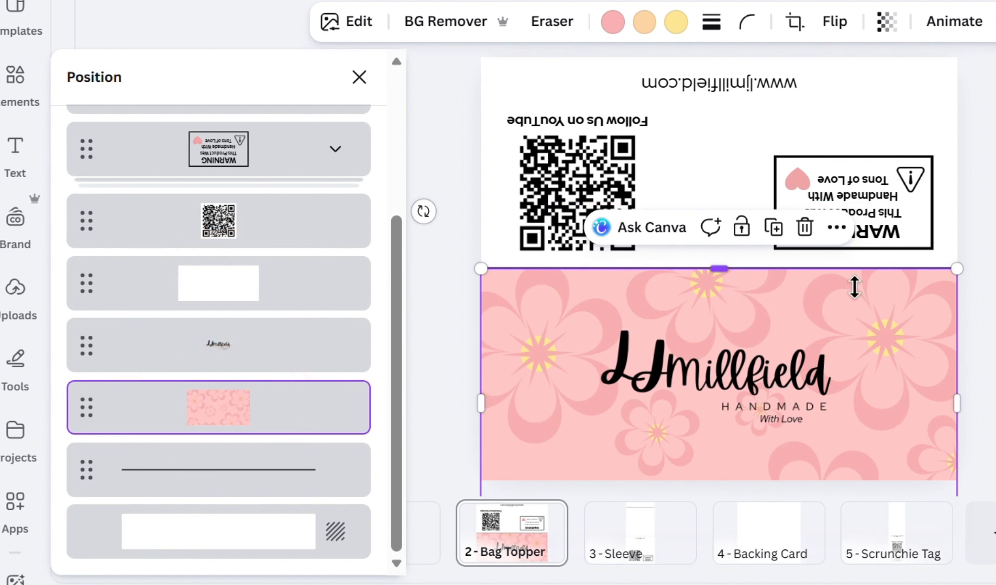
pyautogui.moveTo(974, 284); pyautogui.dragTo(995, 217)
pyautogui.moveTo(933, 329); pyautogui.dragTo(871, 337)
pyautogui.moveTo(987, 225); pyautogui.dragTo(981, 263)
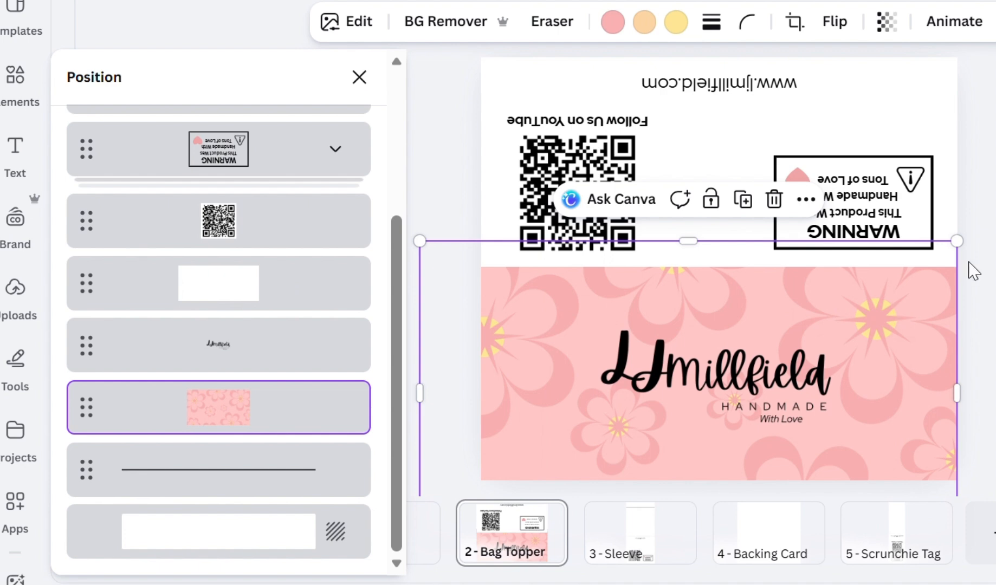
pyautogui.moveTo(956, 241); pyautogui.dragTo(994, 203)
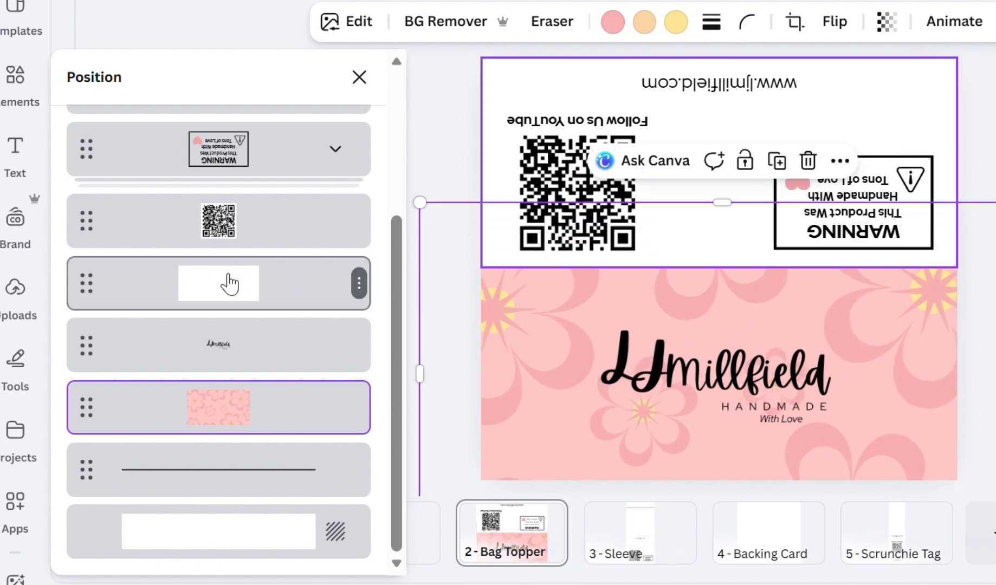
pyautogui.moveTo(230, 282); pyautogui.dragTo(229, 432)
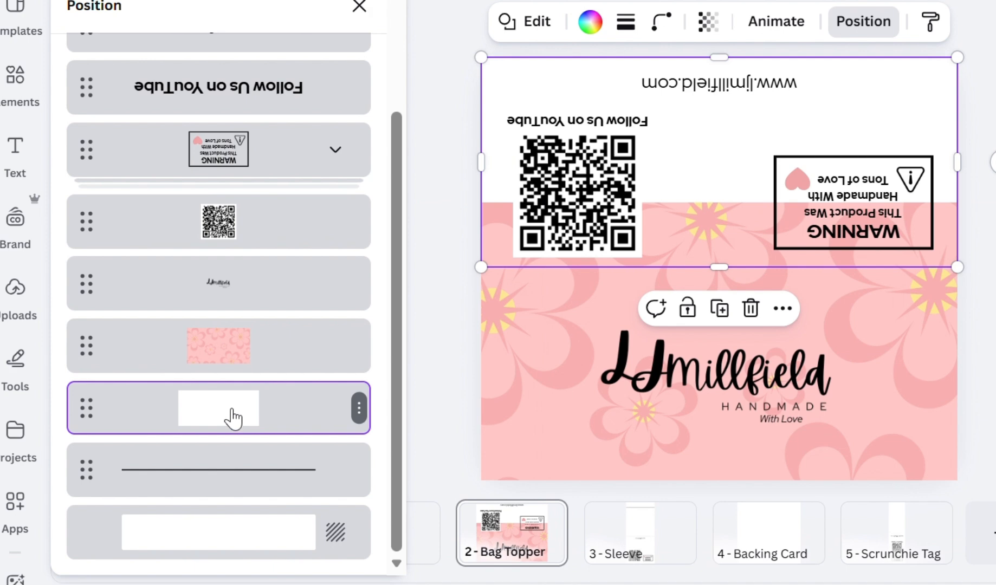
pyautogui.moveTo(233, 417); pyautogui.dragTo(230, 342)
# Tilt the flower pattern slightly and resize it so it still fills the Bag Topper's lower half.
pyautogui.click(929, 415)
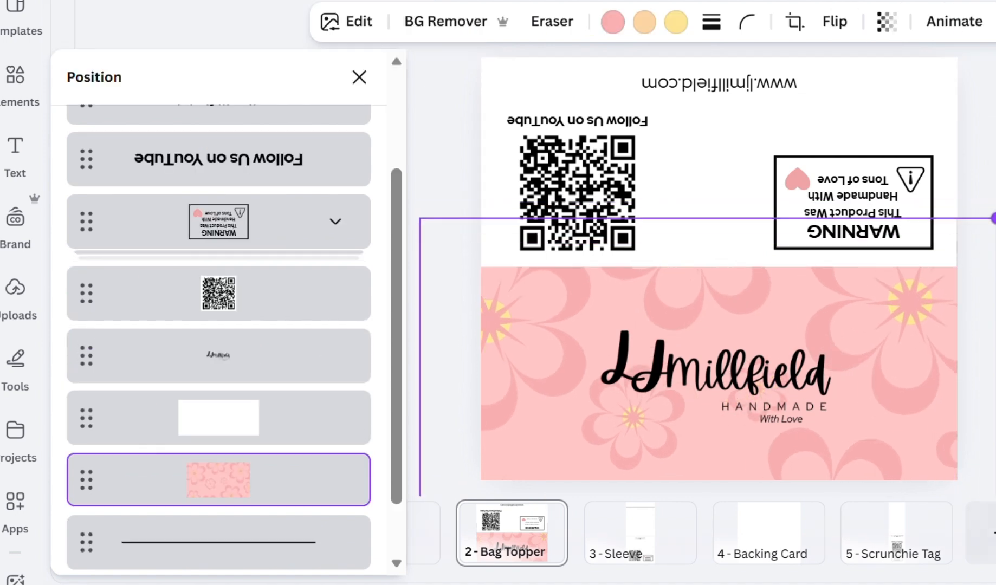
pyautogui.moveTo(995, 218)
pyautogui.mouseDown()
pyautogui.moveTo(995, 113)
pyautogui.moveTo(995, 203)
pyautogui.mouseUp()
pyautogui.moveTo(991, 374); pyautogui.dragTo(995, 365)
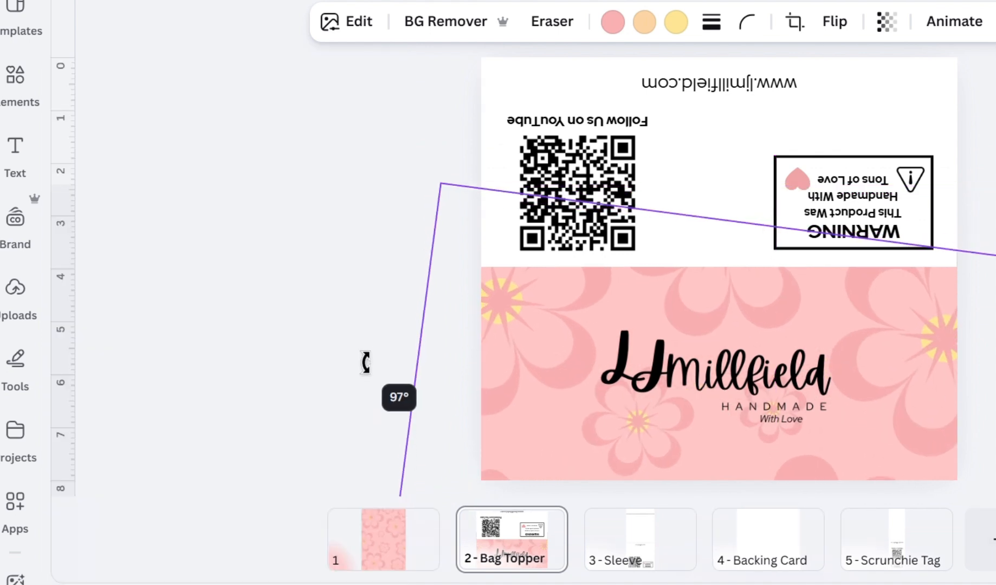
pyautogui.moveTo(362, 362); pyautogui.dragTo(374, 336)
pyautogui.moveTo(995, 275); pyautogui.dragTo(995, 190)
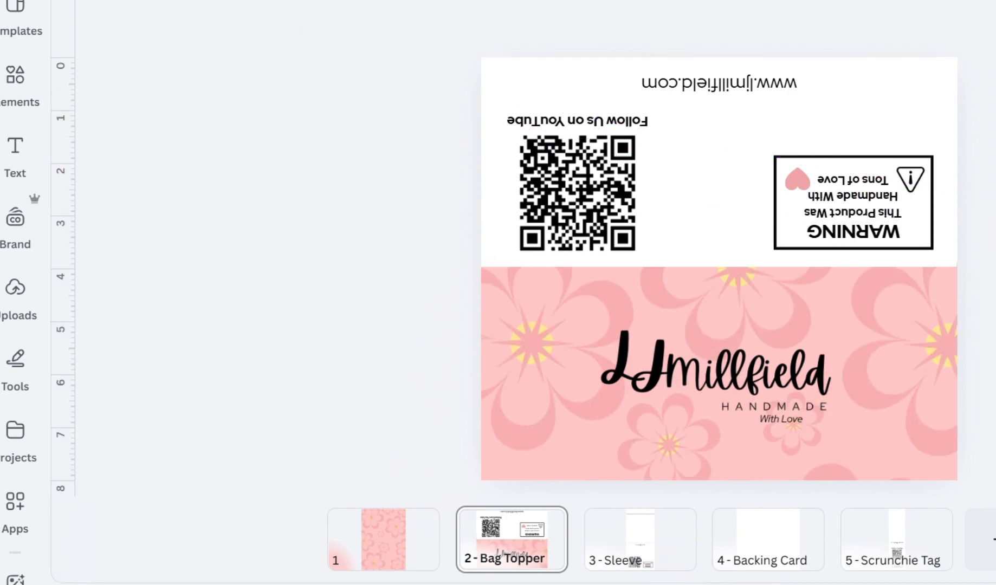
# Move the script logo slightly down and recolour it with the navy from the brand palette.
pyautogui.click(742, 379)
pyautogui.moveTo(741, 380); pyautogui.dragTo(748, 393)
pyautogui.click(543, 21)
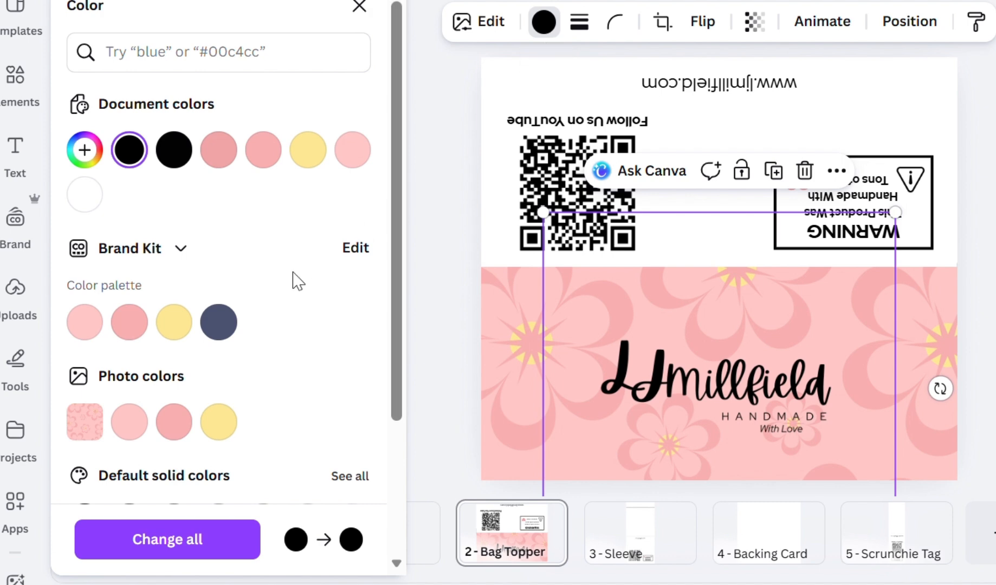
pyautogui.click(224, 324)
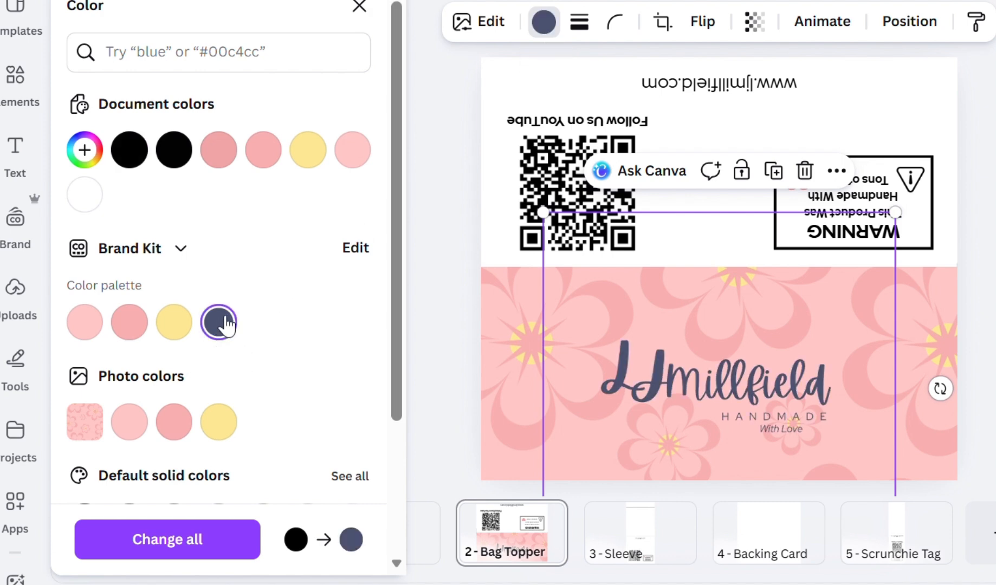
pyautogui.press('Escape')
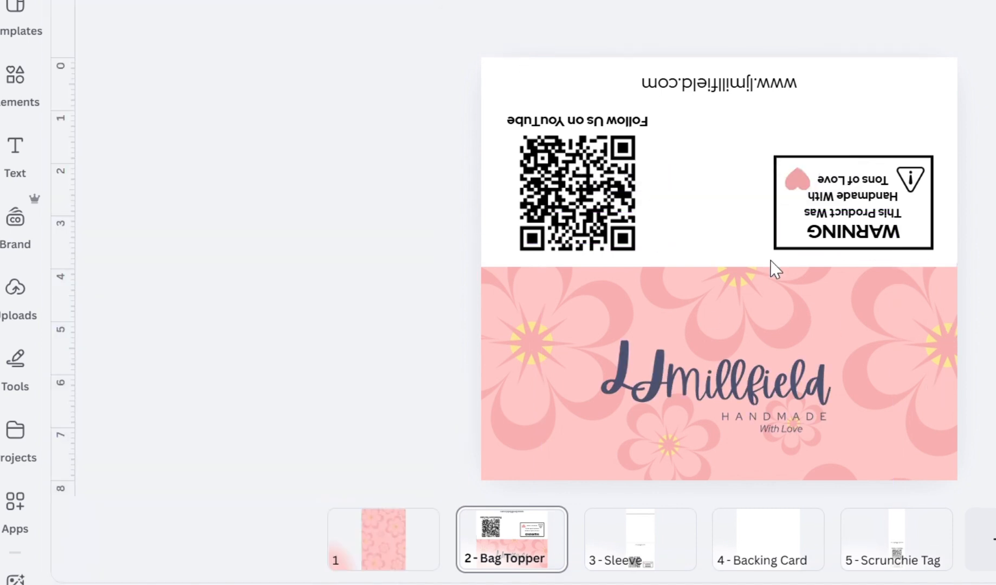
# Add another white square on the lower half and widen it into a rectangle covering the logo.
pyautogui.click(16, 76)
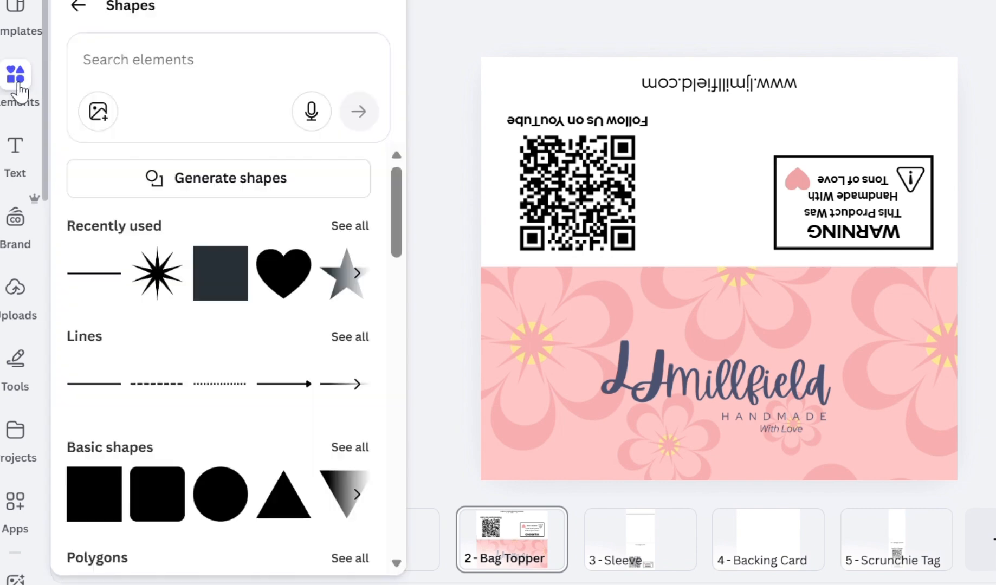
pyautogui.click(225, 276)
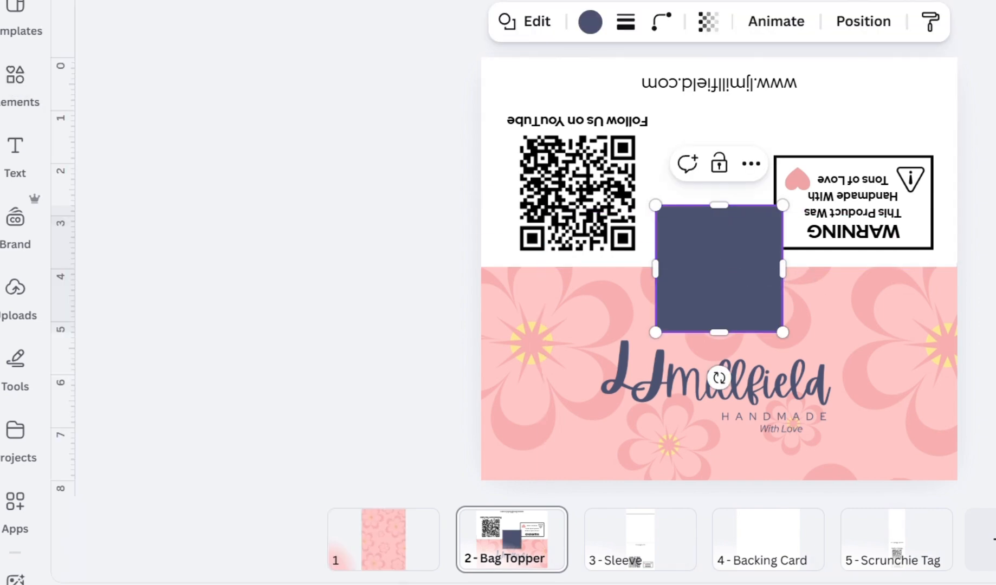
pyautogui.press('Escape')
pyautogui.click(738, 252)
pyautogui.click(592, 24)
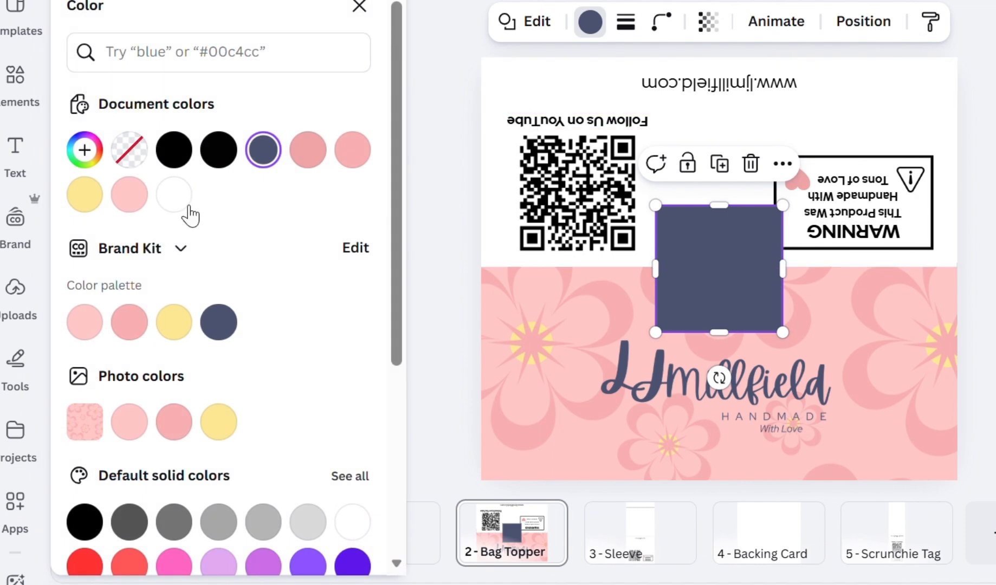
pyautogui.click(174, 194)
pyautogui.moveTo(705, 262); pyautogui.dragTo(653, 385)
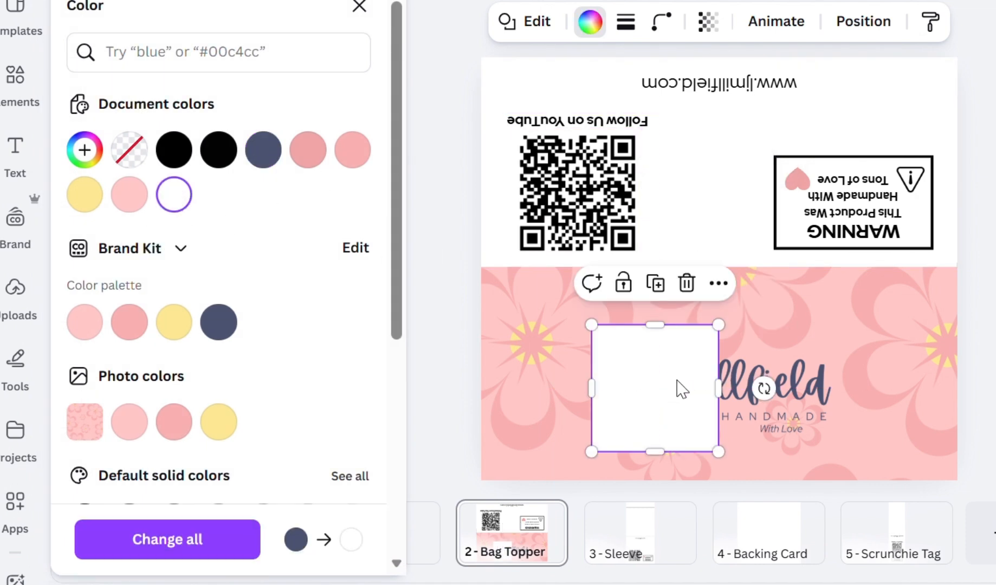
pyautogui.moveTo(736, 404); pyautogui.dragTo(883, 404)
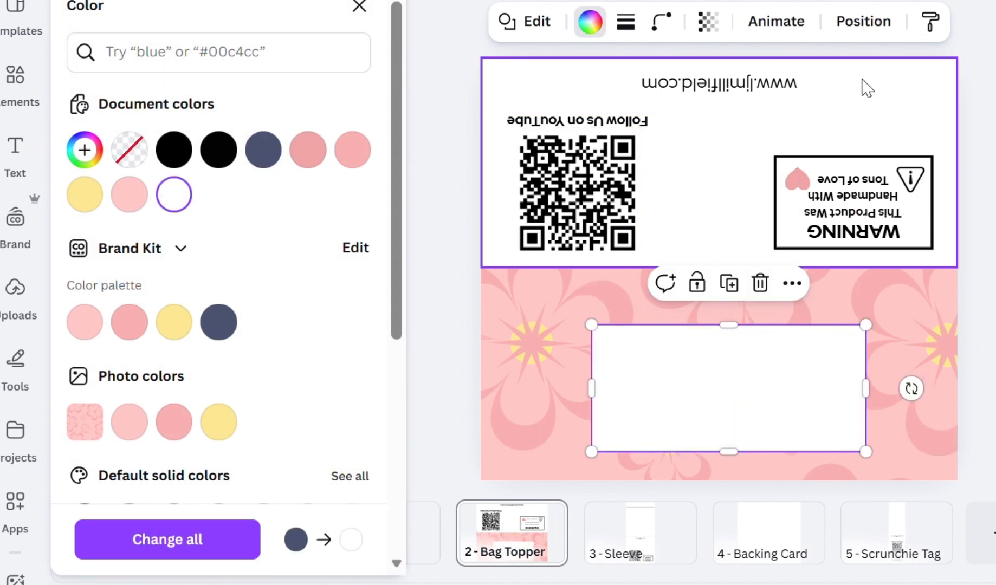
# Send the new white rectangle behind the script logo and nudge it slightly to frame the logo.
pyautogui.click(863, 21)
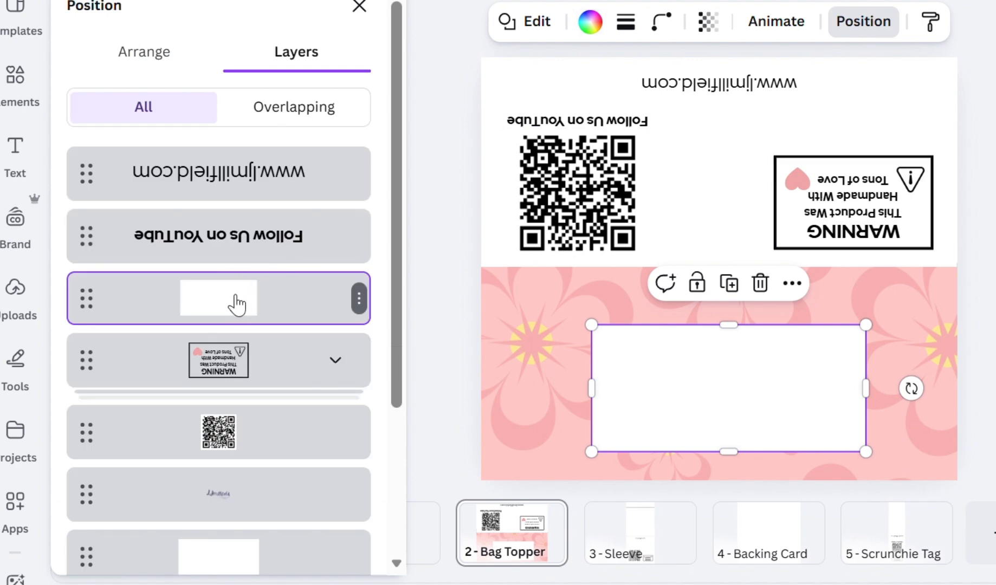
pyautogui.moveTo(237, 296); pyautogui.dragTo(237, 479)
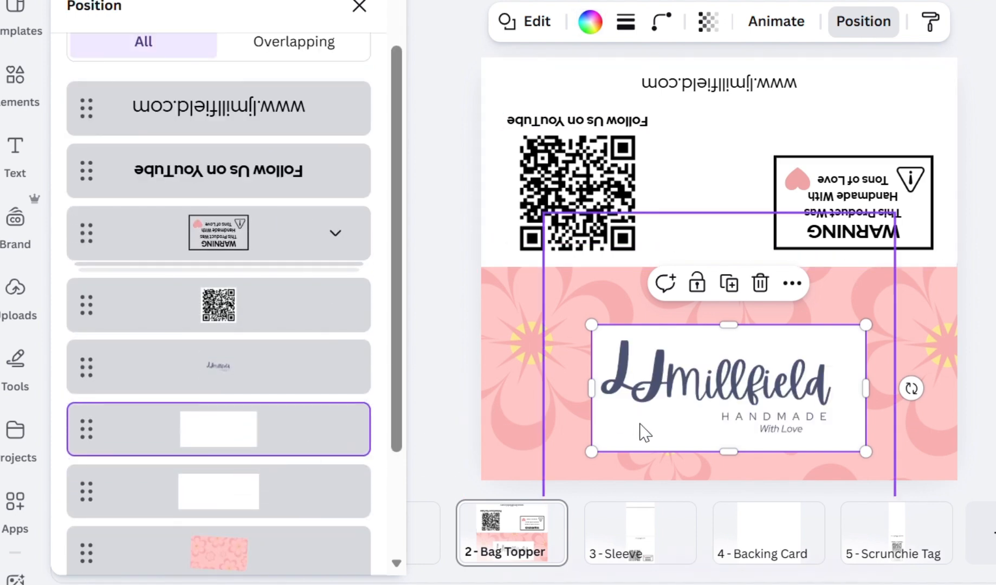
pyautogui.moveTo(641, 423); pyautogui.dragTo(639, 424)
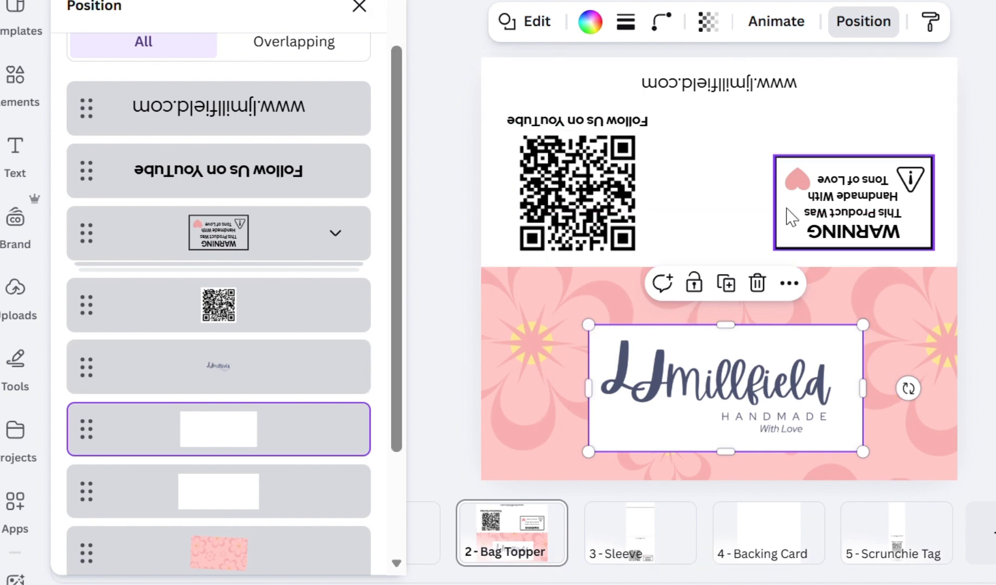
# Slightly round the corners of the white rectangle behind the logo.
pyautogui.click(662, 25)
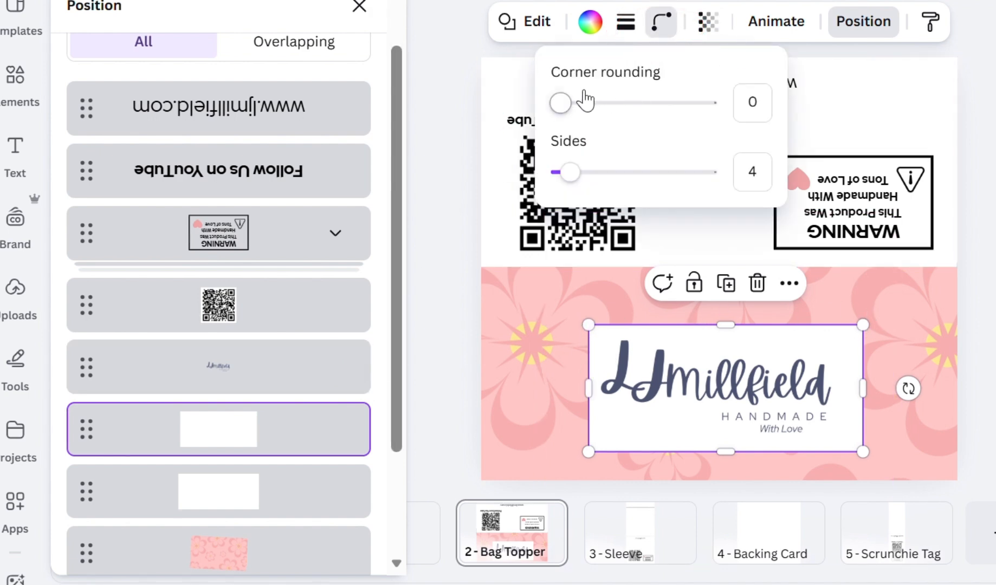
pyautogui.moveTo(565, 103); pyautogui.dragTo(583, 106)
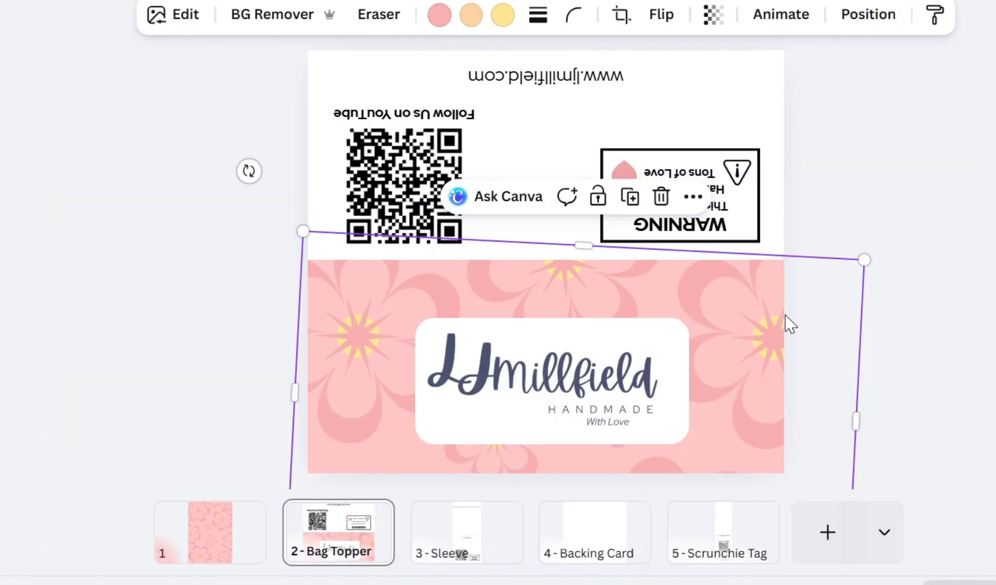
pyautogui.click(951, 279)
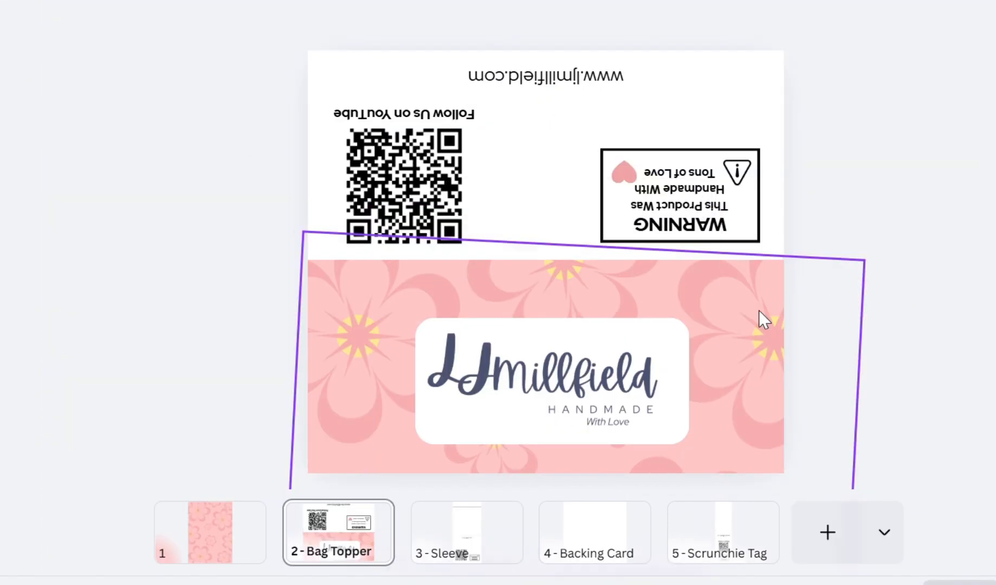
pyautogui.moveTo(657, 346); pyautogui.dragTo(658, 347)
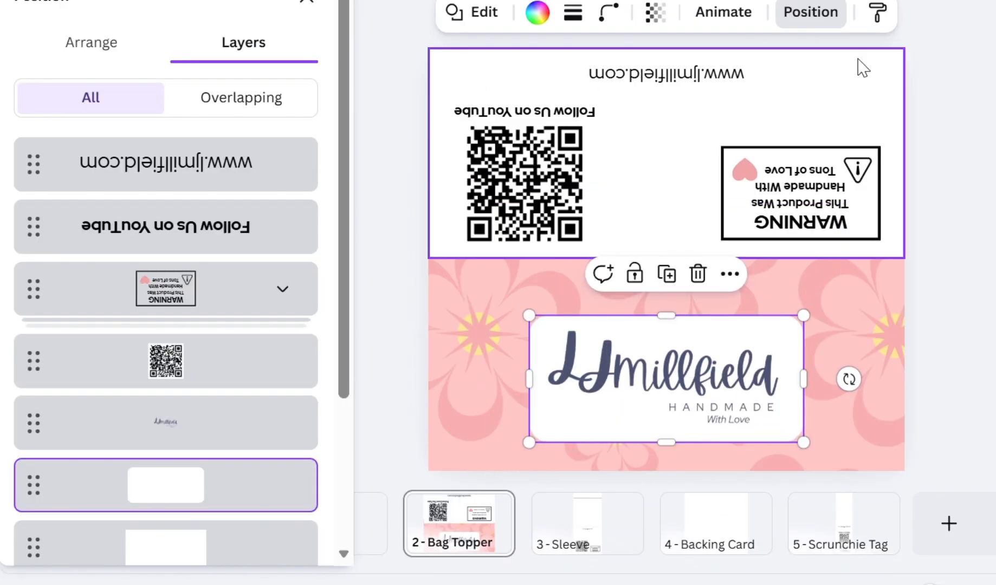
# Set the transparency of the white rectangle behind the bag topper logo to 60.
pyautogui.click(662, 14)
pyautogui.moveTo(700, 93); pyautogui.dragTo(658, 98)
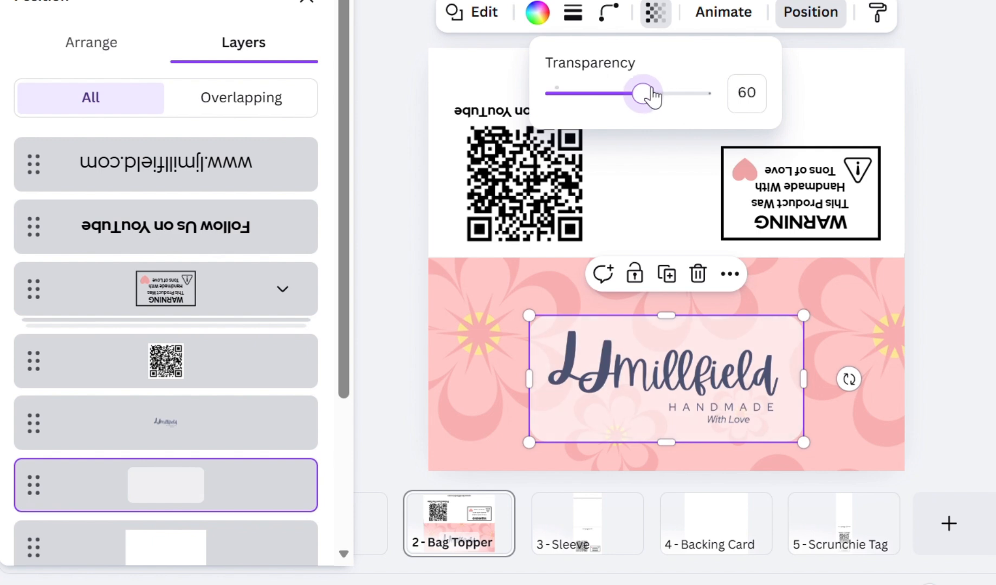
pyautogui.click(955, 193)
pyautogui.press('Escape')
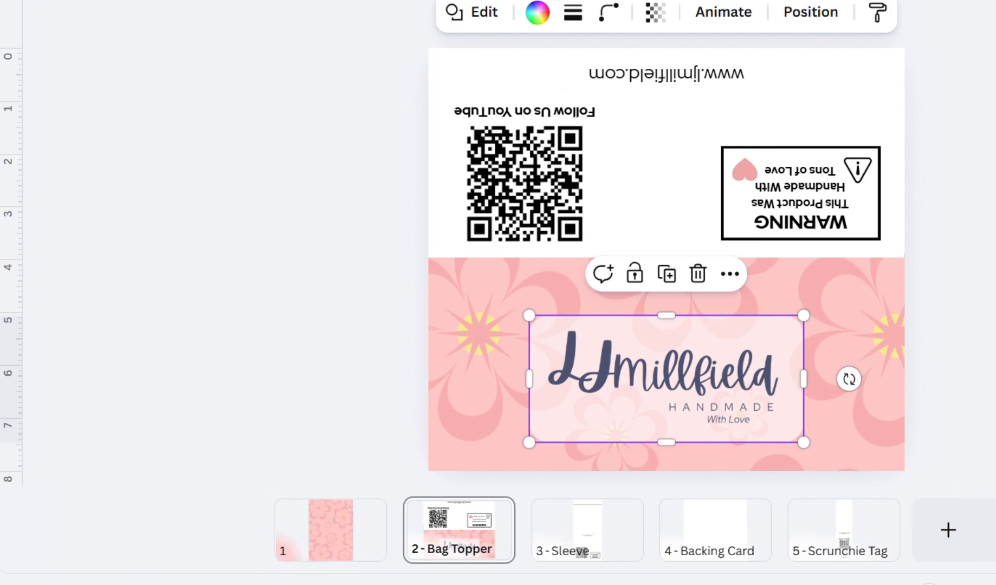
pyautogui.press('Escape')
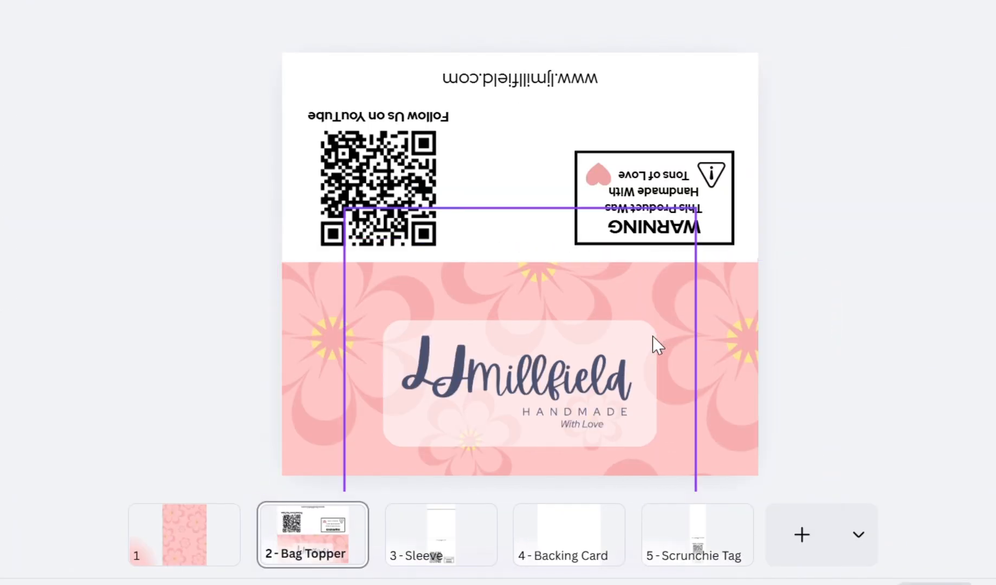
# Align the script logo with the horizontal centre of the bag topper page.
pyautogui.click(653, 337)
pyautogui.moveTo(646, 345); pyautogui.dragTo(659, 344)
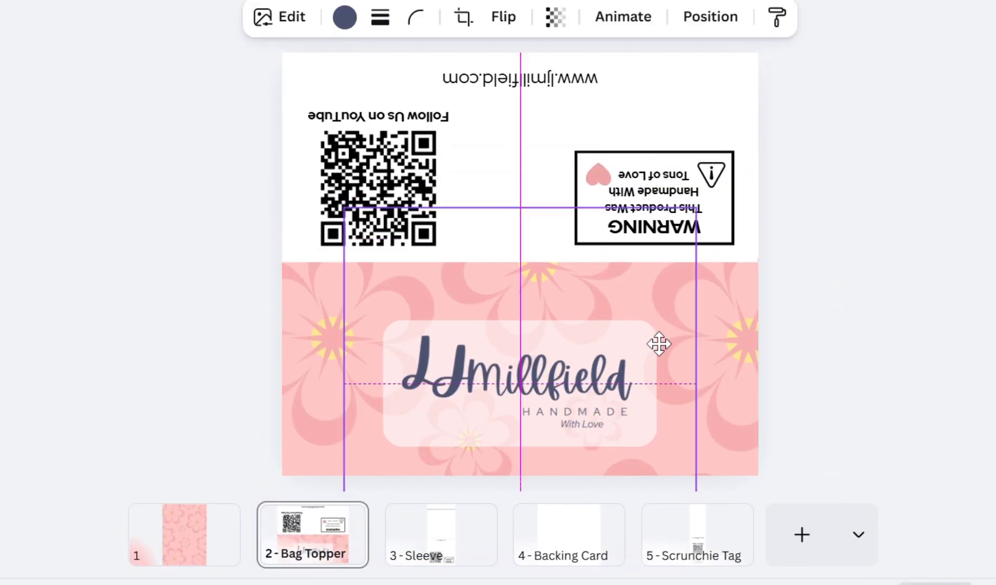
pyautogui.click(893, 358)
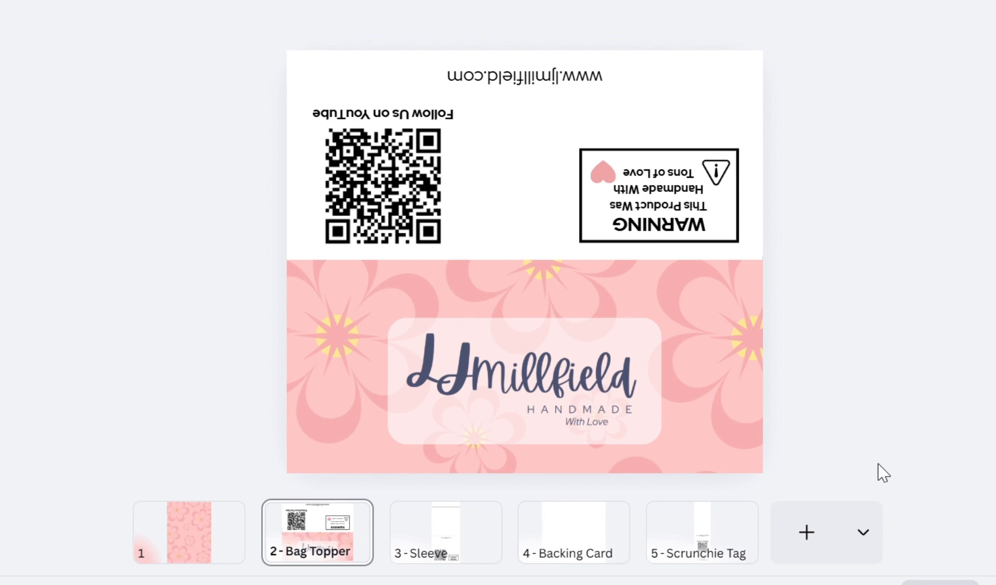
# Add the flower pattern to the Sleeve page, align it to the left edge and crop its height to fit between the two fold lines.
pyautogui.click(488, 533)
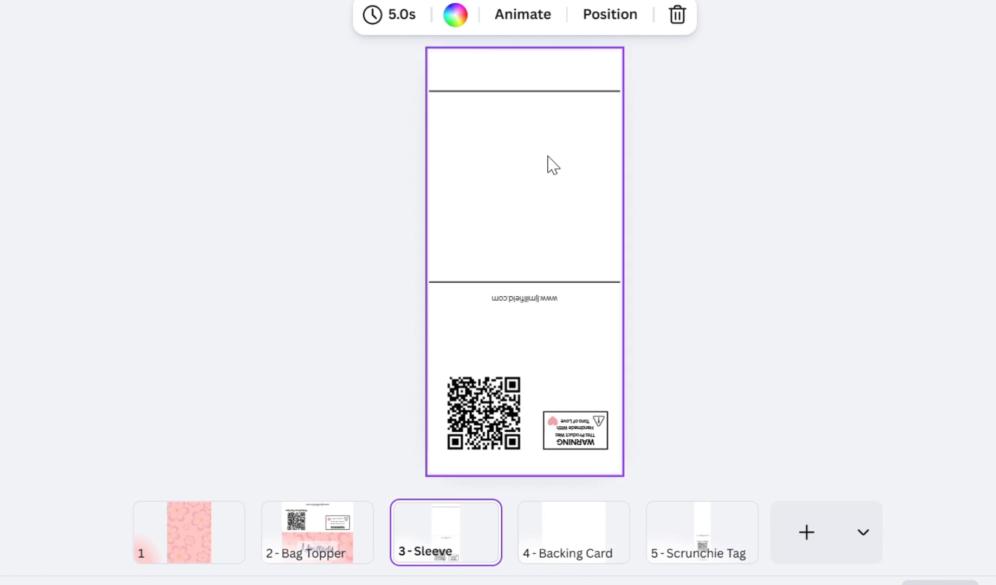
pyautogui.moveTo(1, 70)
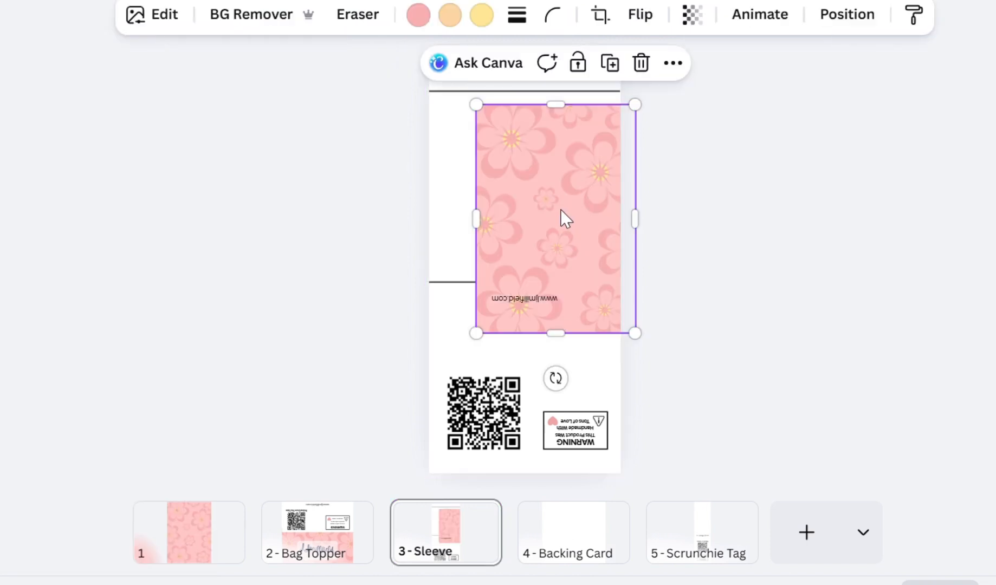
pyautogui.moveTo(563, 217); pyautogui.dragTo(532, 209)
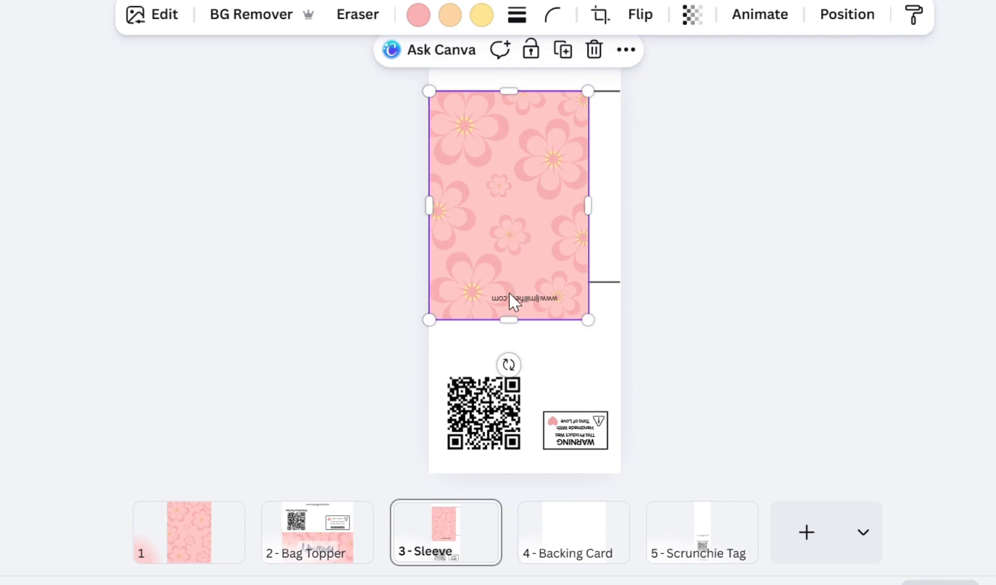
pyautogui.moveTo(523, 337); pyautogui.dragTo(523, 299)
pyautogui.click(551, 336)
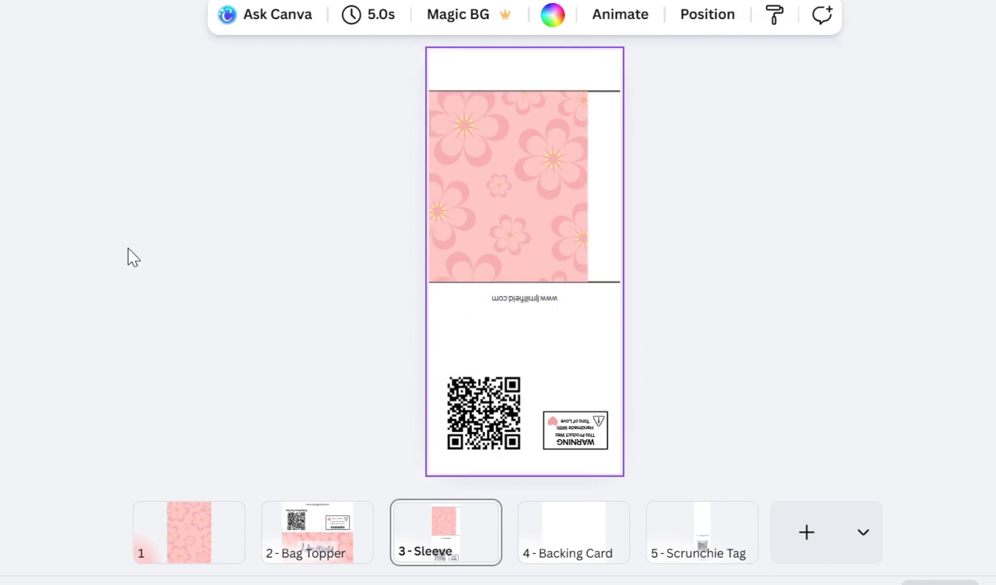
# Add a square to the Sleeve page, recolour it white and stretch it over the whole panel below the lower fold line.
pyautogui.click(498, 161)
pyautogui.click(611, 381)
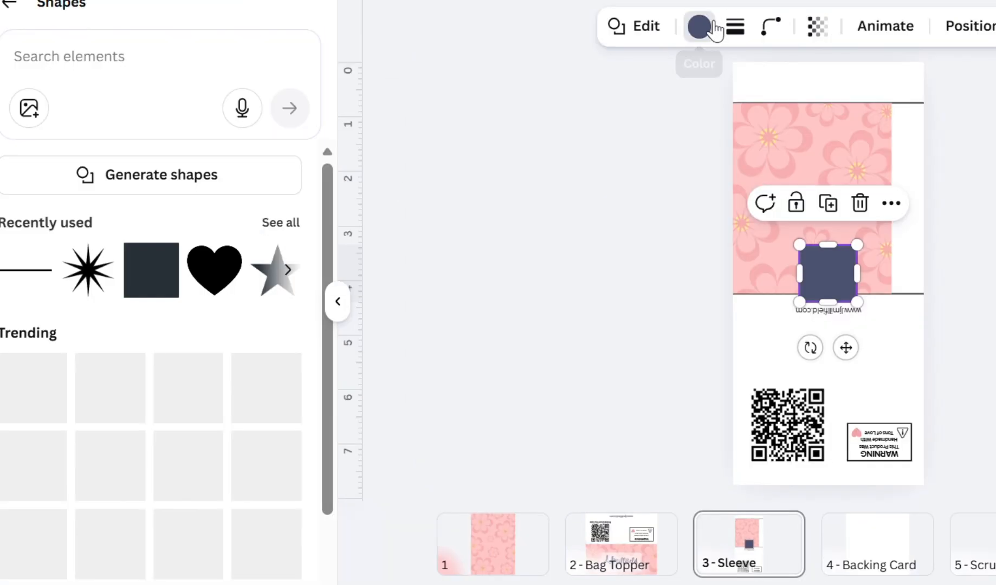
pyautogui.click(699, 26)
pyautogui.click(106, 192)
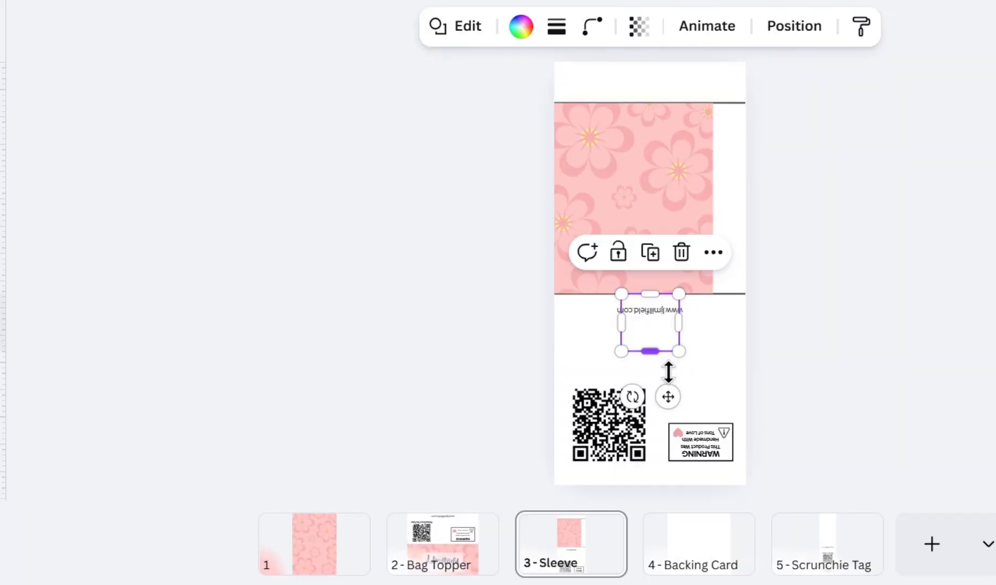
pyautogui.moveTo(651, 351); pyautogui.dragTo(651, 485)
pyautogui.moveTo(679, 389); pyautogui.dragTo(745, 389)
pyautogui.moveTo(621, 389); pyautogui.dragTo(554, 389)
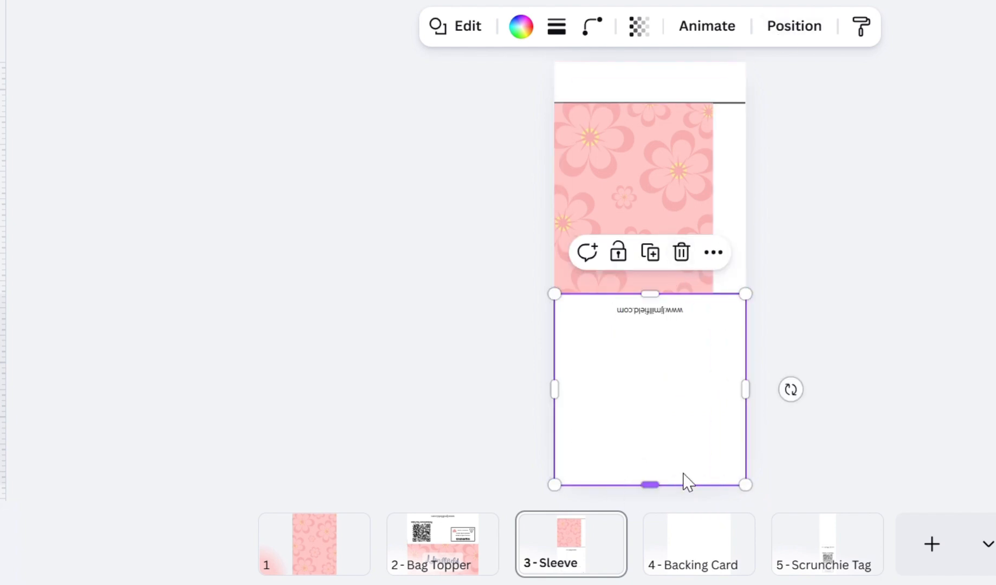
# Bring the QR code and the warning label in front of the white square on the sleeve.
pyautogui.click(794, 26)
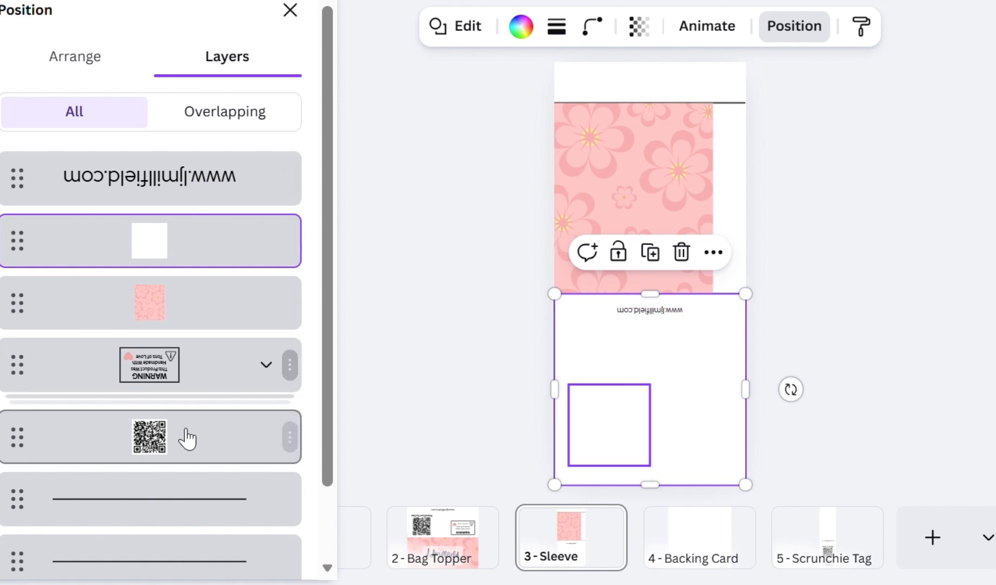
pyautogui.moveTo(156, 443); pyautogui.dragTo(167, 289)
pyautogui.click(928, 305)
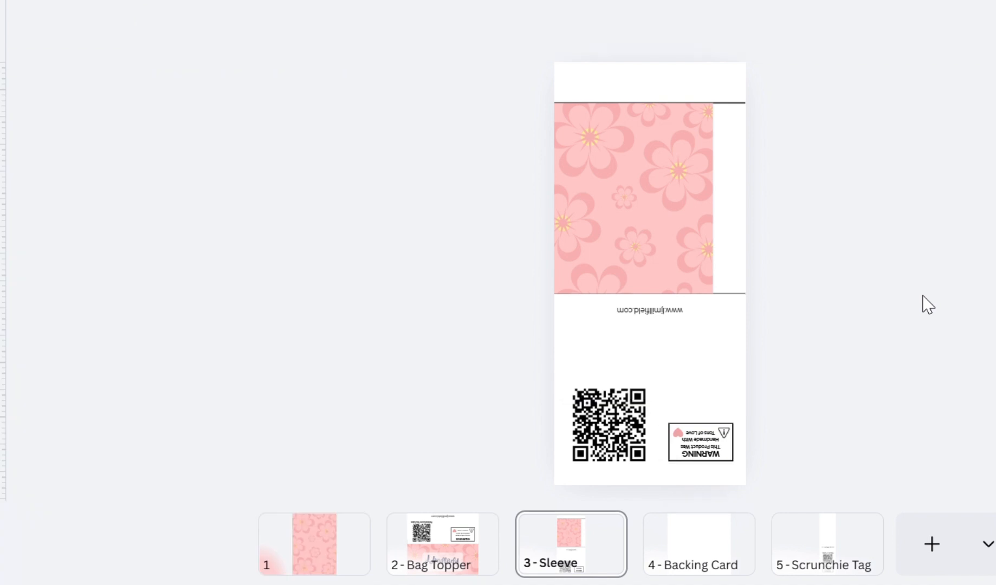
# Enlarge the flower pattern slightly on the sleeve's middle panel.
pyautogui.click(689, 206)
pyautogui.moveTo(725, 305)
pyautogui.mouseDown()
pyautogui.moveTo(821, 364)
pyautogui.moveTo(903, 454)
pyautogui.moveTo(732, 317)
pyautogui.mouseUp()
# Duplicate the white square, move the copy to the sleeve's upper panel and shorten it to cover only the strip above the upper fold line.
pyautogui.click(733, 317)
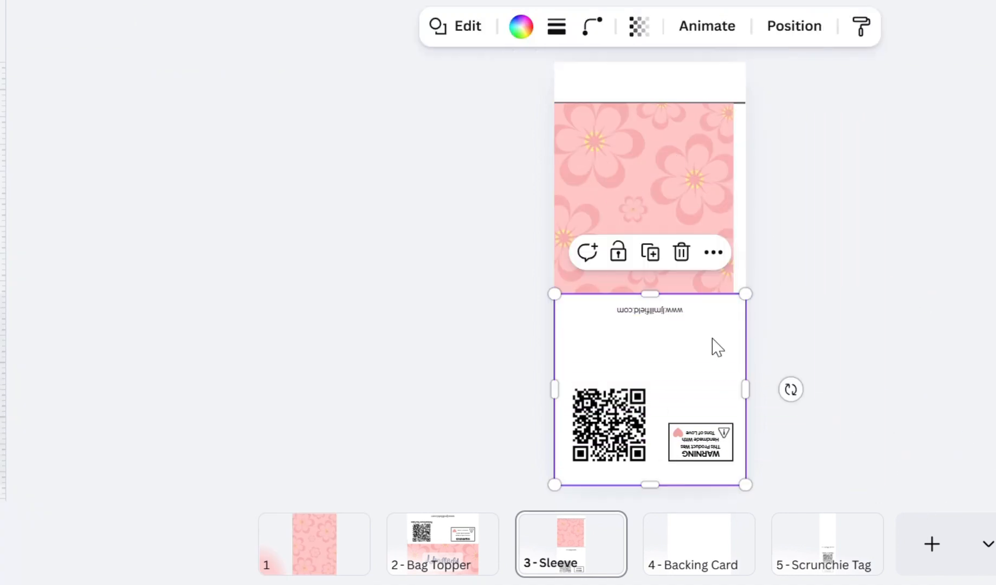
pyautogui.click(795, 33)
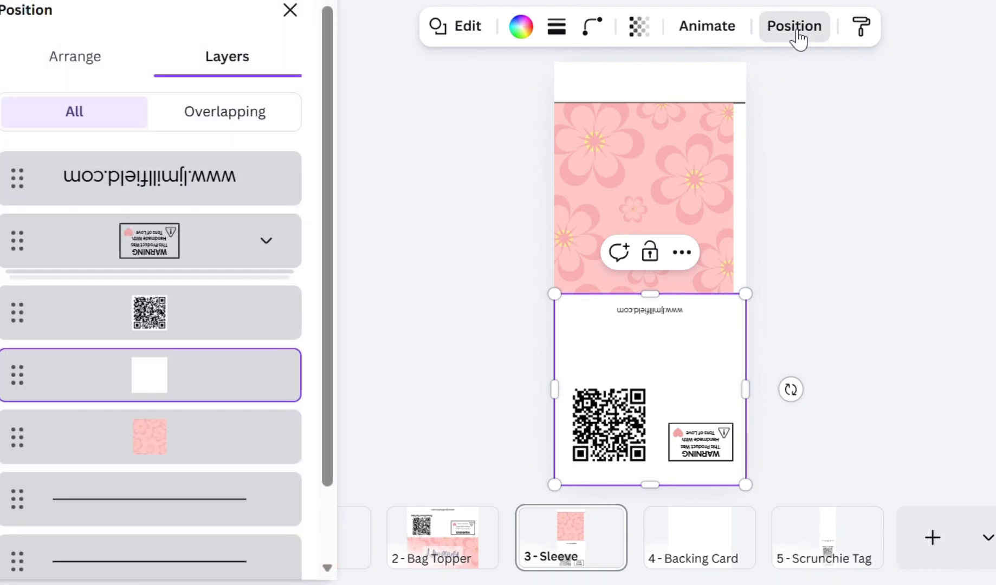
pyautogui.click(291, 10)
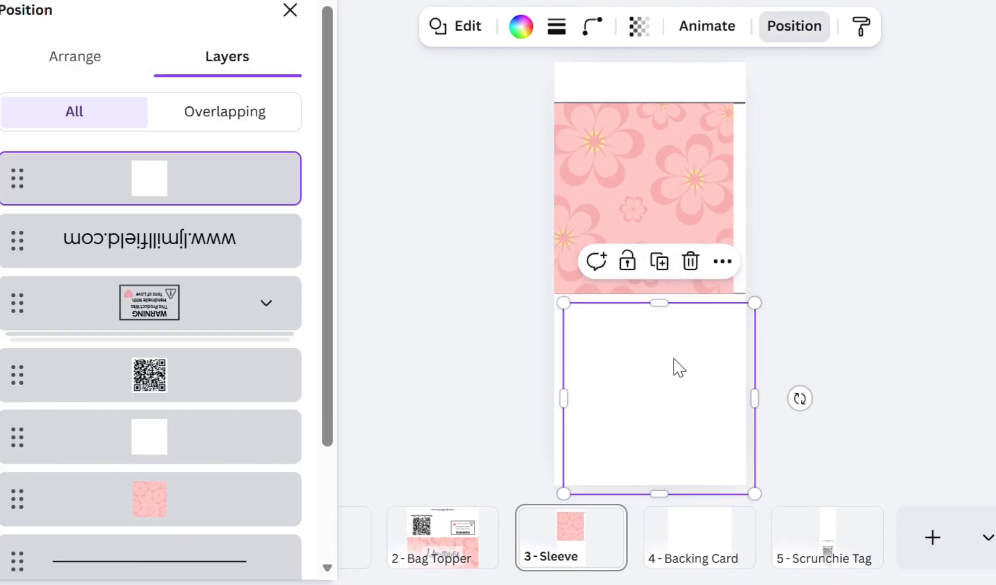
pyautogui.moveTo(678, 367); pyautogui.dragTo(672, 199)
pyautogui.moveTo(674, 182); pyautogui.dragTo(682, 172)
pyautogui.moveTo(659, 262); pyautogui.dragTo(669, 118)
# Enlarge, crop and reposition the flower pattern until large flowers fill the full width of the sleeve's middle panel.
pyautogui.click(674, 168)
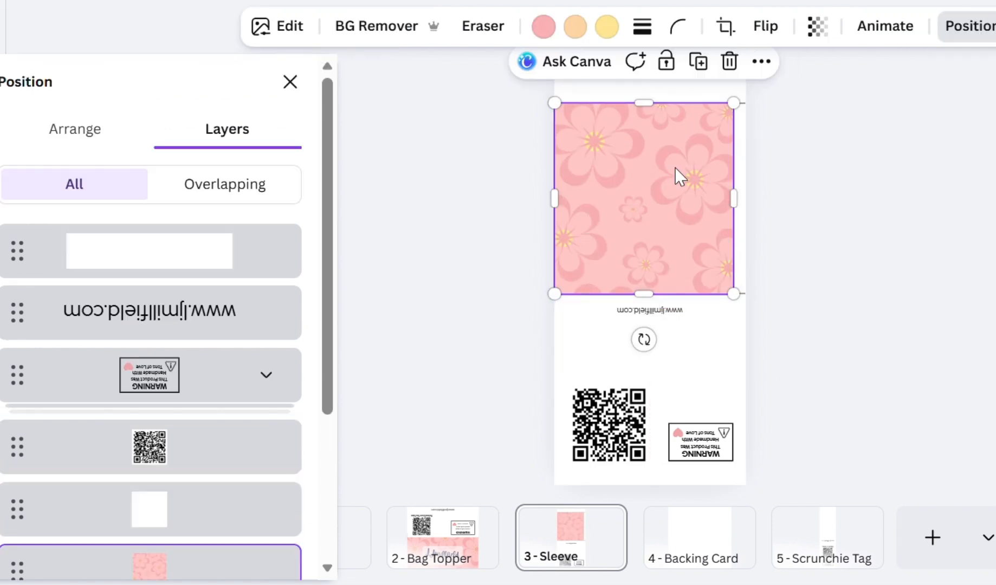
pyautogui.moveTo(751, 205); pyautogui.dragTo(970, 267)
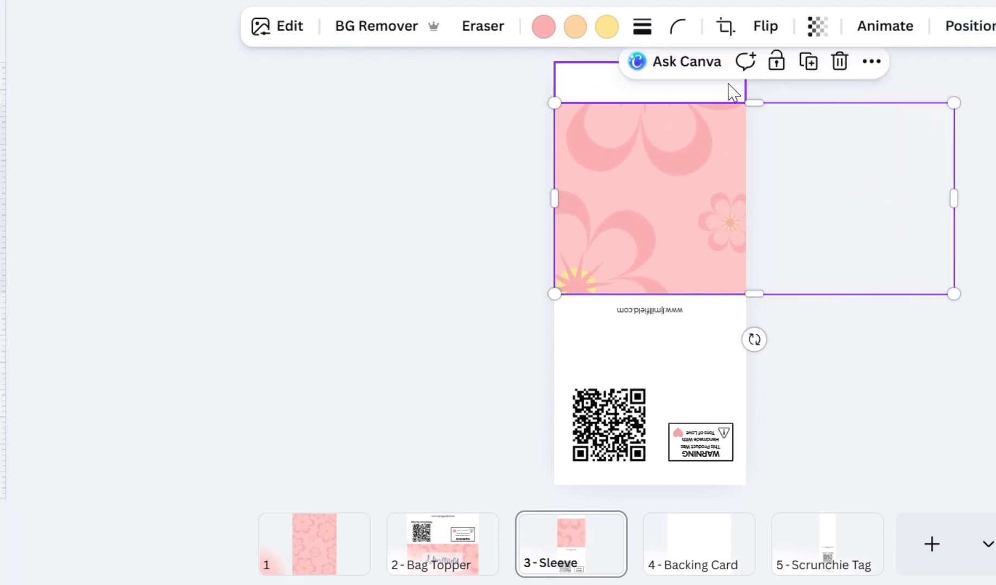
pyautogui.moveTo(971, 117); pyautogui.dragTo(984, 142)
pyautogui.moveTo(554, 103)
pyautogui.mouseDown()
pyautogui.moveTo(546, 109)
pyautogui.moveTo(557, 114)
pyautogui.mouseUp()
pyautogui.moveTo(974, 309); pyautogui.dragTo(962, 333)
pyautogui.moveTo(881, 271); pyautogui.dragTo(700, 280)
pyautogui.moveTo(792, 104); pyautogui.dragTo(854, 98)
pyautogui.moveTo(647, 206); pyautogui.dragTo(661, 216)
pyautogui.moveTo(883, 202); pyautogui.dragTo(893, 162)
pyautogui.moveTo(654, 222); pyautogui.dragTo(670, 234)
pyautogui.click(167, 252)
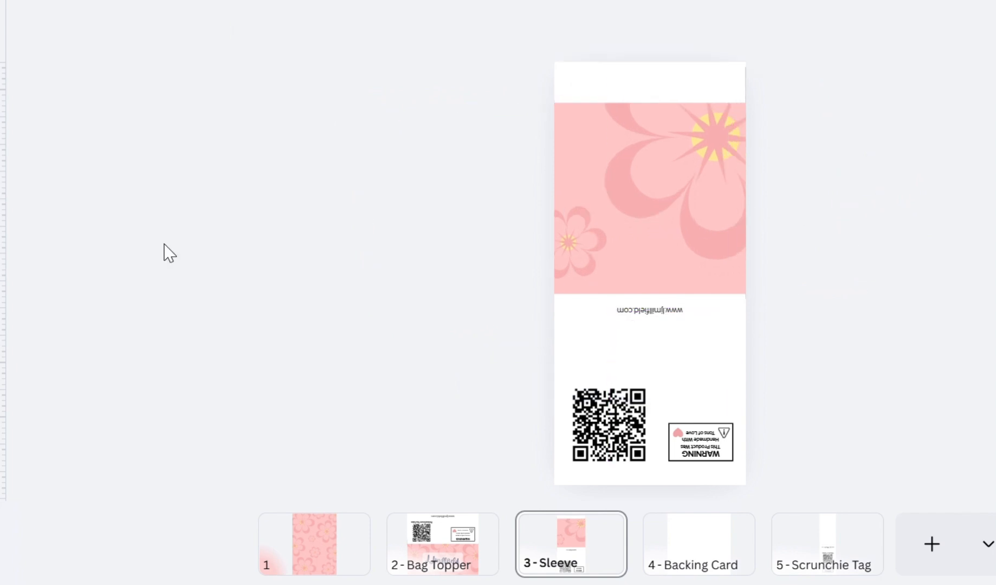
# Add the script logo to the sleeve's middle panel, recolour it with the brand navy #4c5270 and enlarge it.
pyautogui.moveTo(1, 92)
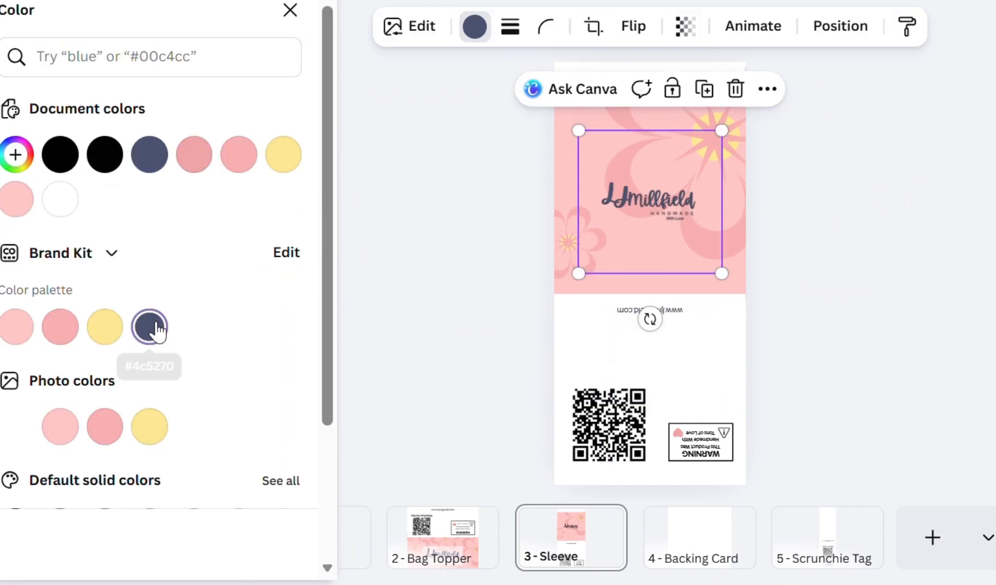
pyautogui.click(148, 324)
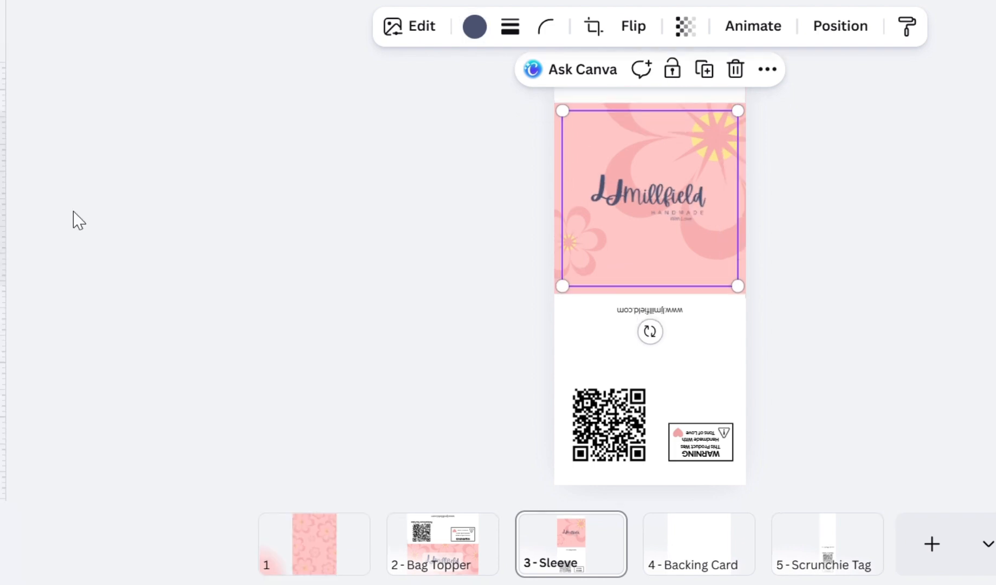
# Frame the sleeve logo with a white, slightly rounded rectangle behind it at 60 transparency, and centre the logo over it.
pyautogui.moveTo(8, 78)
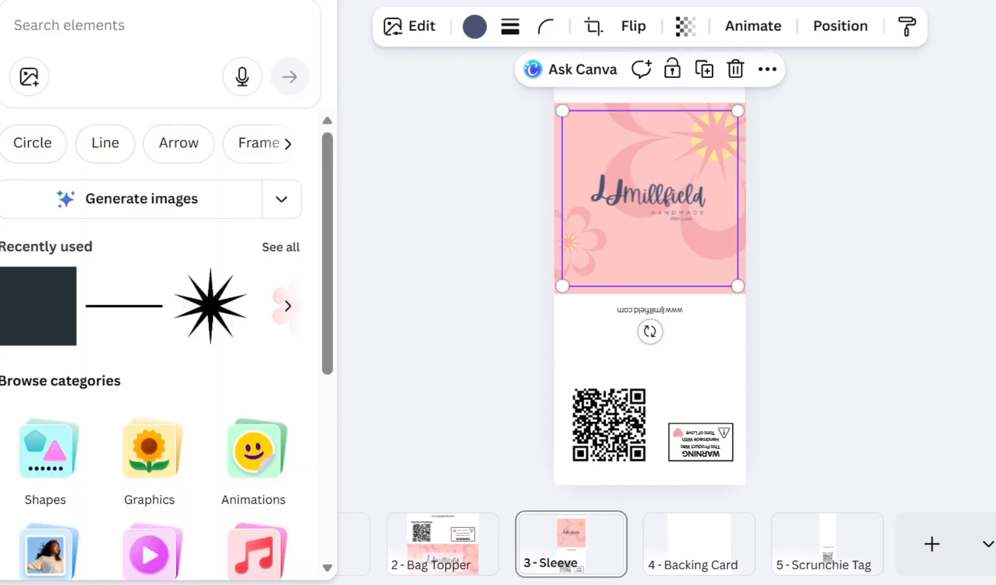
pyautogui.click(62, 306)
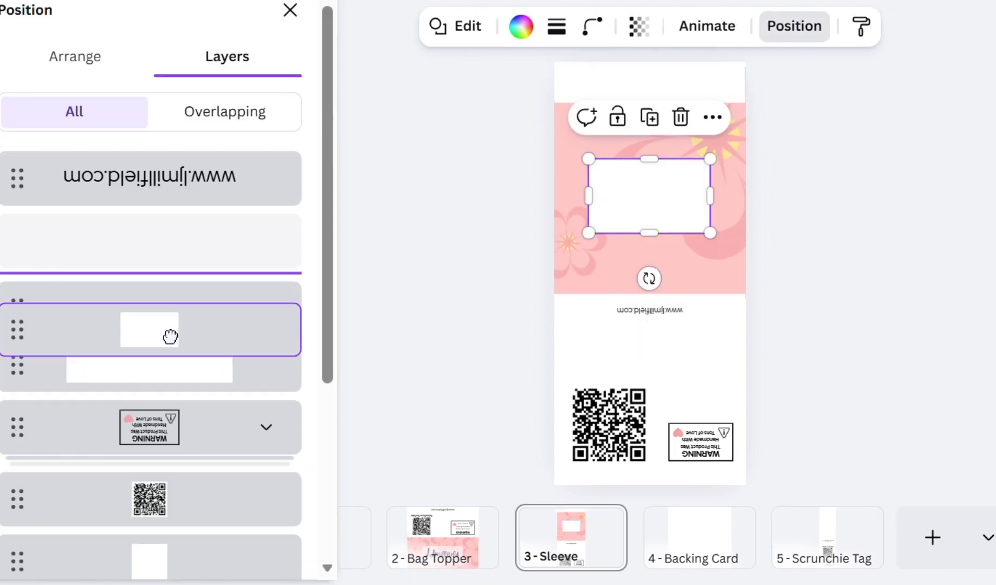
pyautogui.moveTo(171, 336); pyautogui.dragTo(163, 303)
pyautogui.moveTo(710, 196); pyautogui.dragTo(719, 196)
pyautogui.write('60')
pyautogui.moveTo(678, 180); pyautogui.dragTo(677, 179)
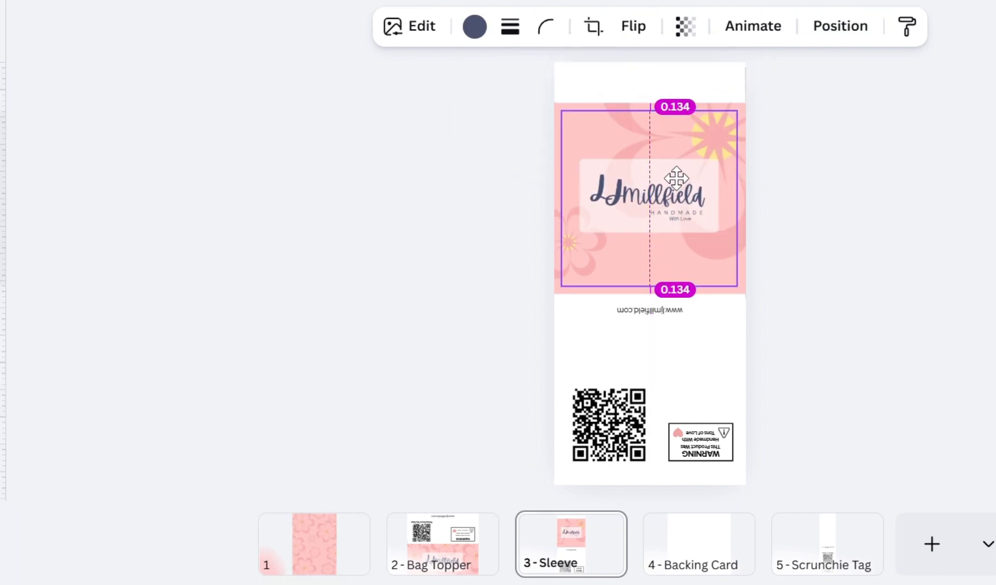
pyautogui.click(874, 413)
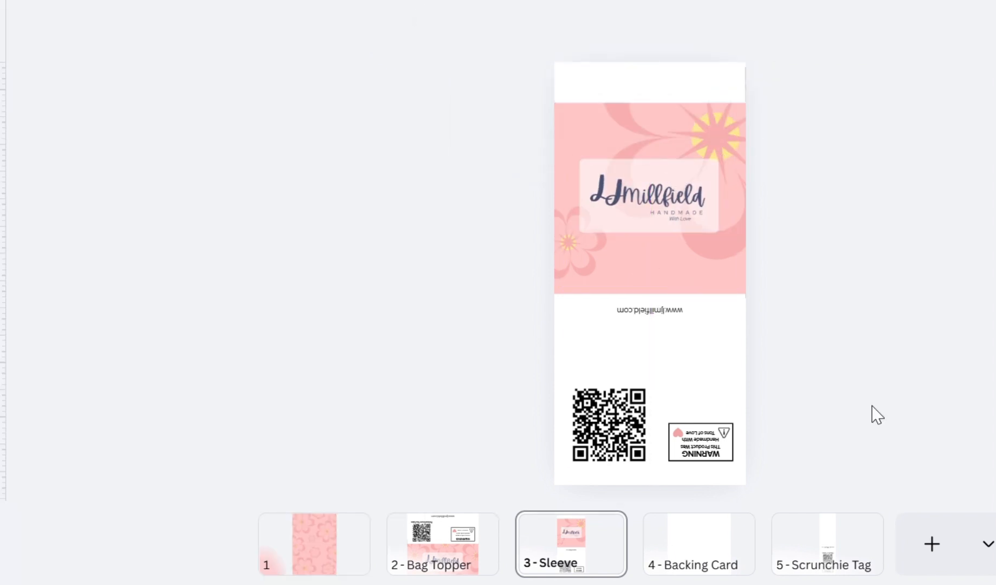
# Add the flower pattern to the Backing Card page, rotate it to landscape and move it to the card's lower edge.
pyautogui.click(704, 538)
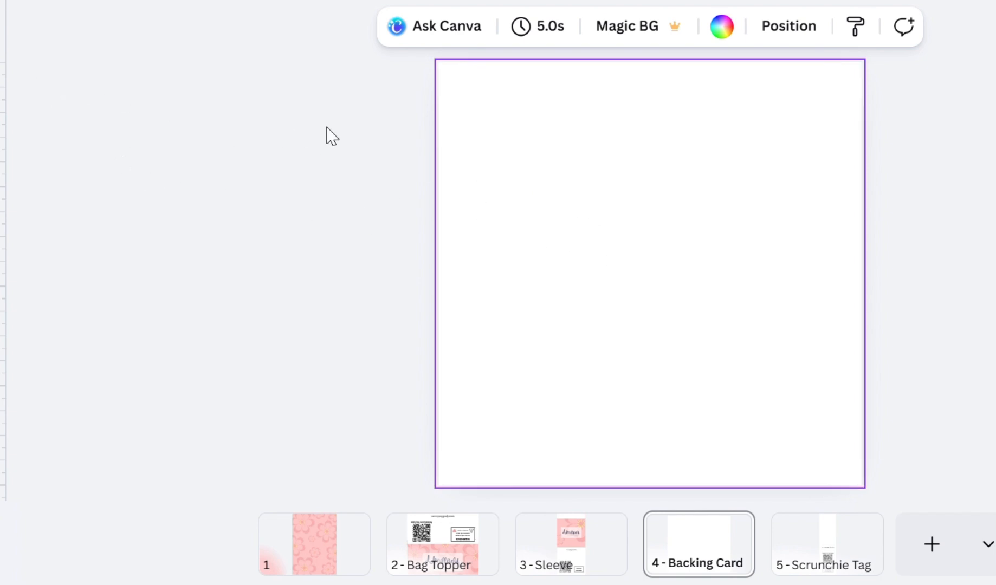
pyautogui.click(179, 144)
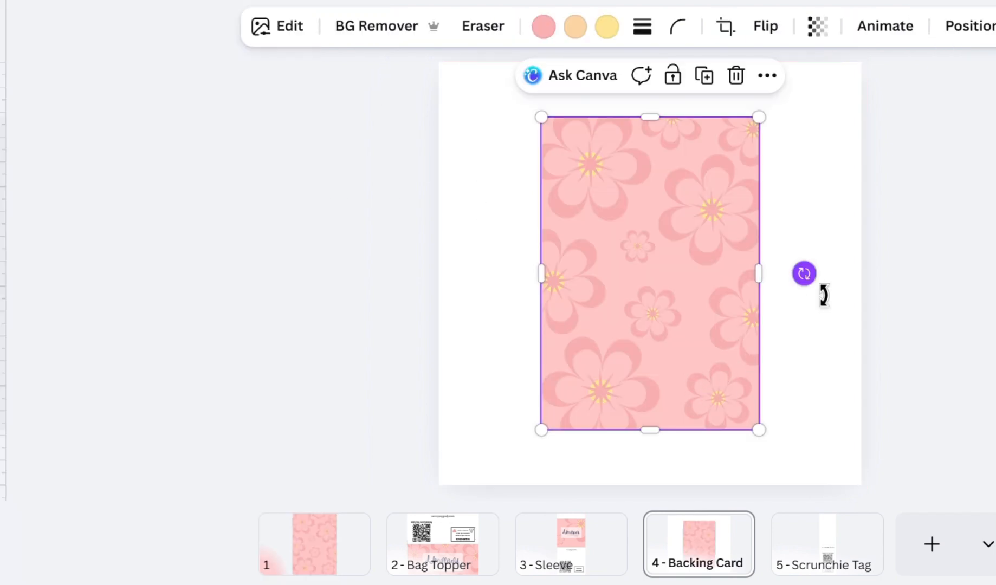
pyautogui.moveTo(804, 273); pyautogui.dragTo(672, 136)
pyautogui.moveTo(654, 236); pyautogui.dragTo(665, 429)
# Widen and reposition the flower pattern so it fills a full-width strip along the bottom of the backing card.
pyautogui.moveTo(827, 480); pyautogui.dragTo(909, 473)
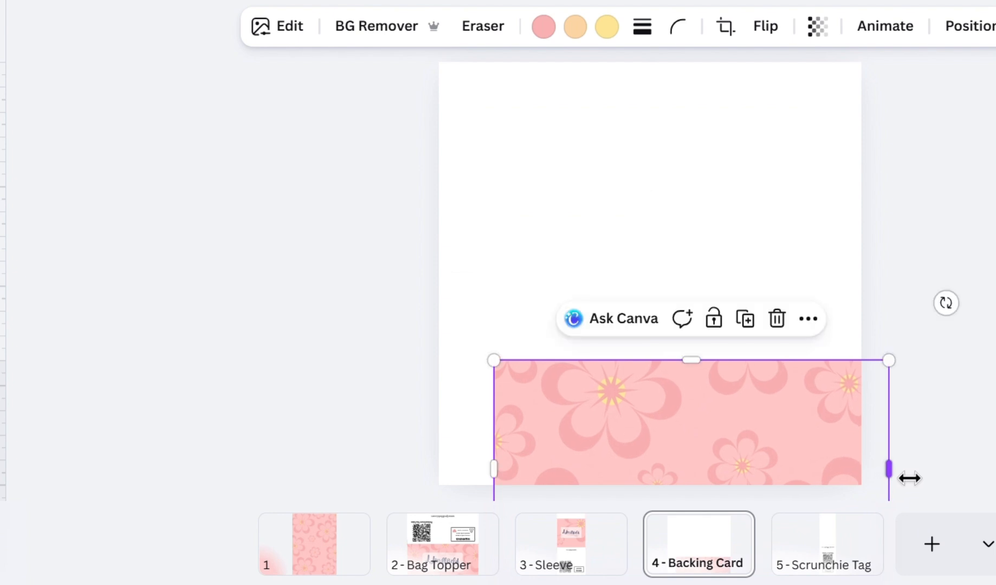
pyautogui.moveTo(509, 478); pyautogui.dragTo(429, 478)
pyautogui.moveTo(666, 377); pyautogui.dragTo(668, 284)
pyautogui.moveTo(662, 362); pyautogui.dragTo(637, 460)
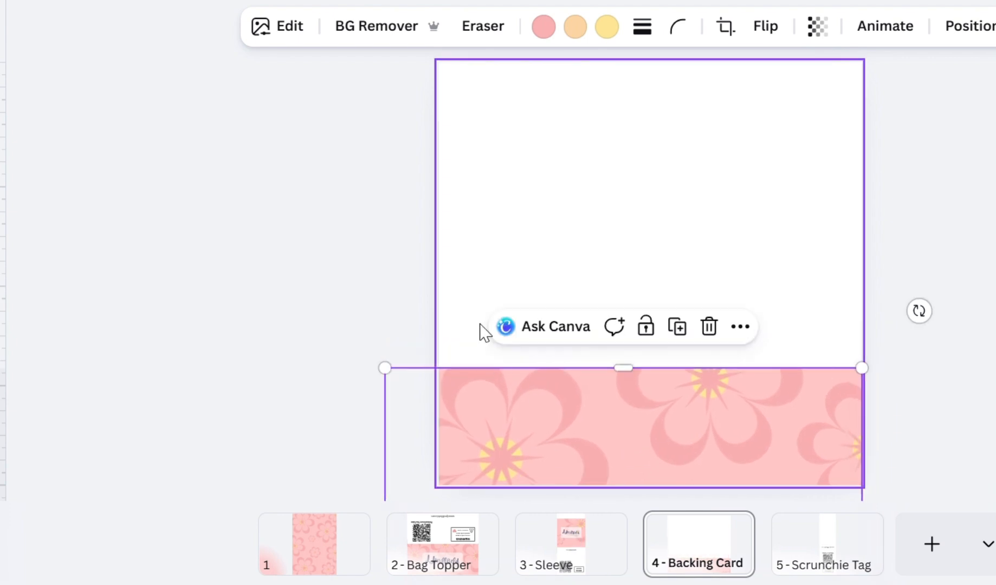
# Fit a white rectangle over the lower half of the Scrunchie Tag page and bring the warning label and QR code in front of it.
pyautogui.moveTo(1, 190)
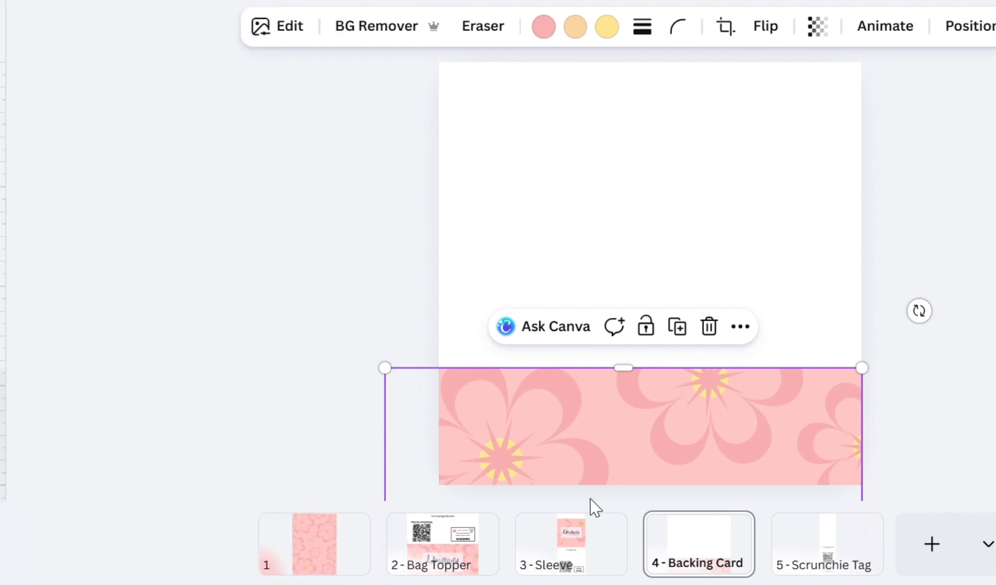
pyautogui.click(571, 536)
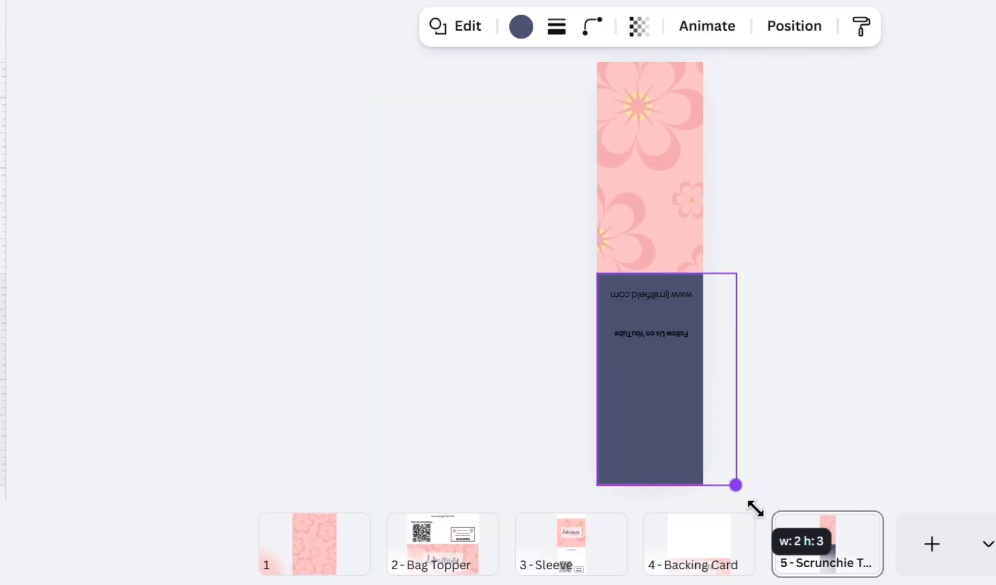
pyautogui.moveTo(735, 378); pyautogui.dragTo(716, 391)
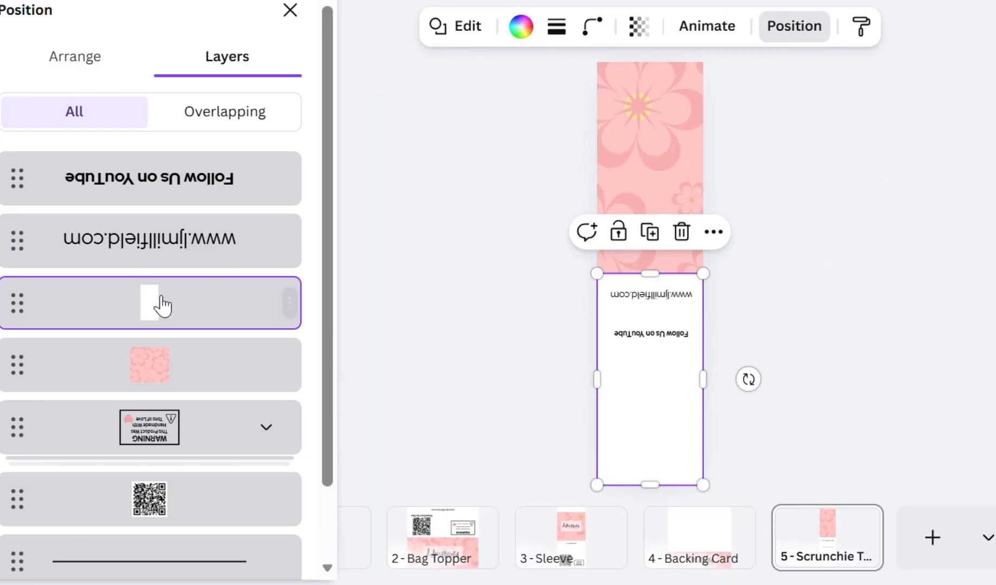
pyautogui.moveTo(160, 423); pyautogui.dragTo(159, 347)
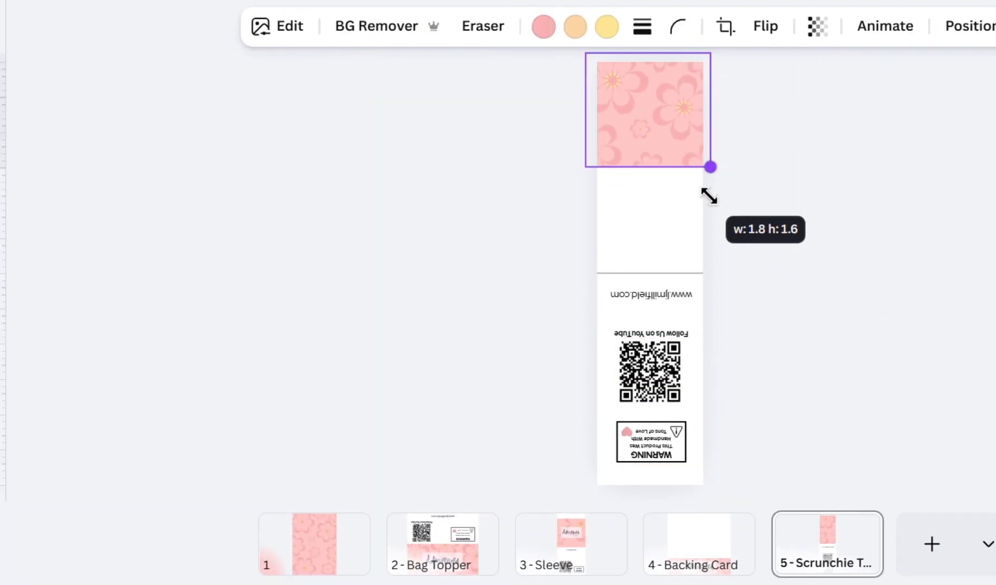
# Reduce the flower pattern to a narrow strip across the top of the scrunchie tag.
pyautogui.moveTo(709, 165); pyautogui.dragTo(671, 128)
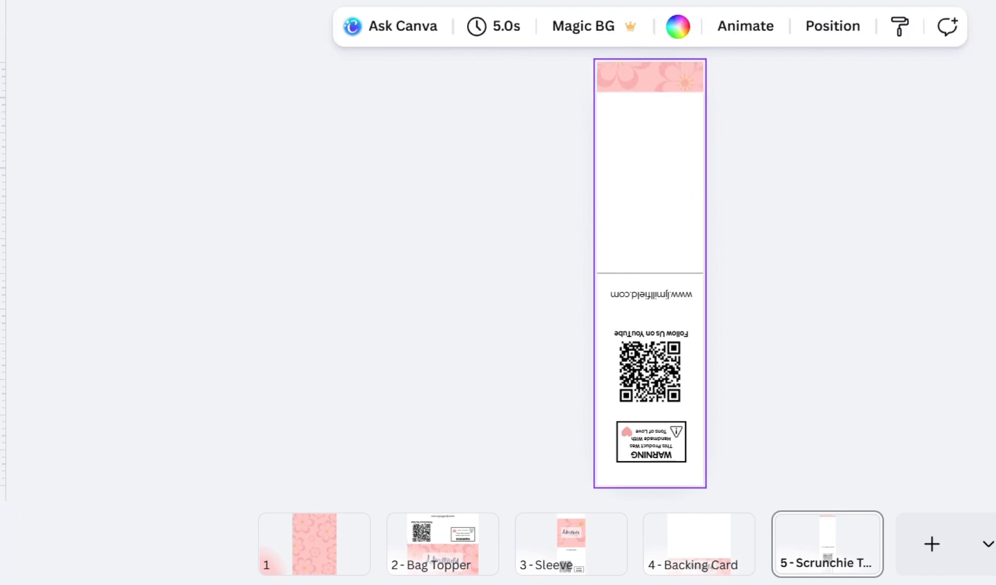
# Recolour the logo on the scrunchie tag gray blue (#4c5270) and adjust its placement in the white area below the flower strip.
pyautogui.moveTo(1, 182)
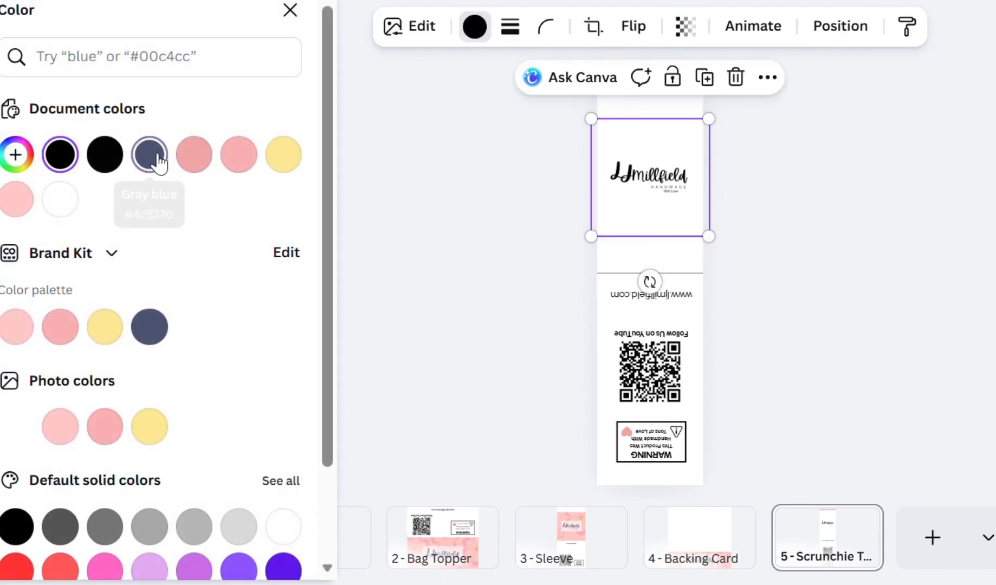
pyautogui.click(149, 154)
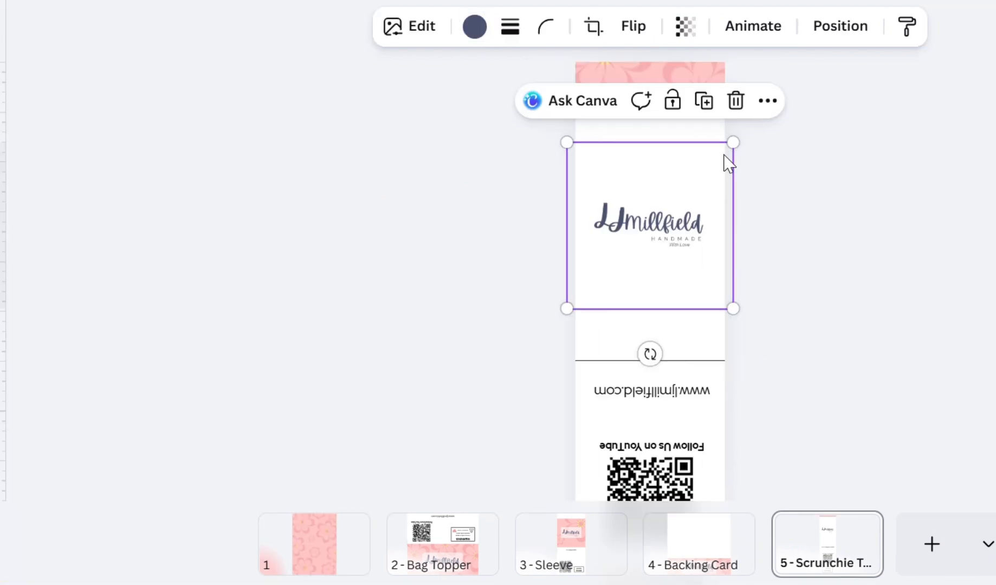
pyautogui.moveTo(732, 142); pyautogui.dragTo(749, 126)
pyautogui.moveTo(685, 197); pyautogui.dragTo(671, 220)
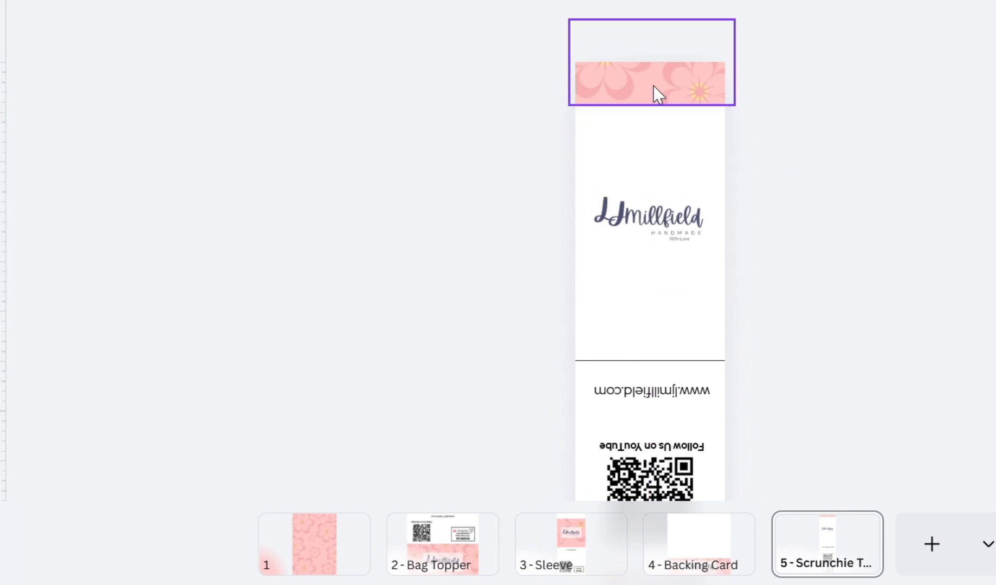
# Try to stretch the flower pattern behind the logo so it covers the whole front half of the scrunchie tag.
pyautogui.moveTo(654, 93); pyautogui.dragTo(668, 347)
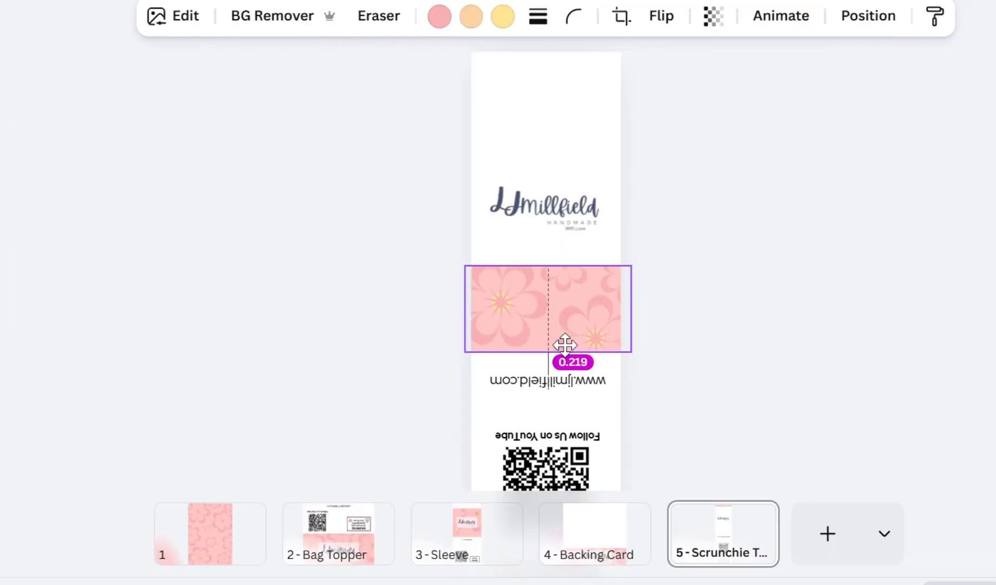
pyautogui.moveTo(666, 275); pyautogui.dragTo(667, 183)
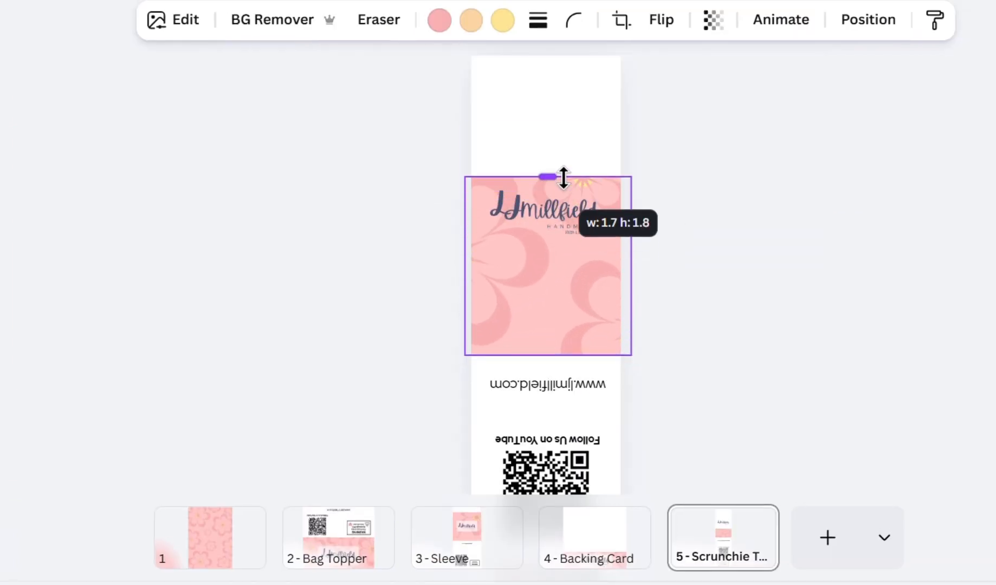
pyautogui.moveTo(563, 176); pyautogui.dragTo(556, 36)
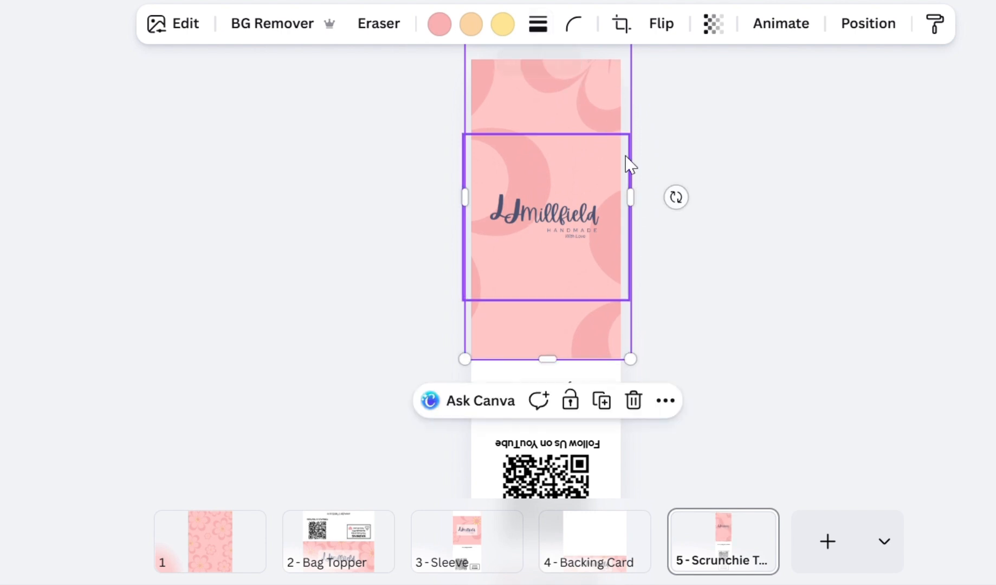
pyautogui.click(756, 308)
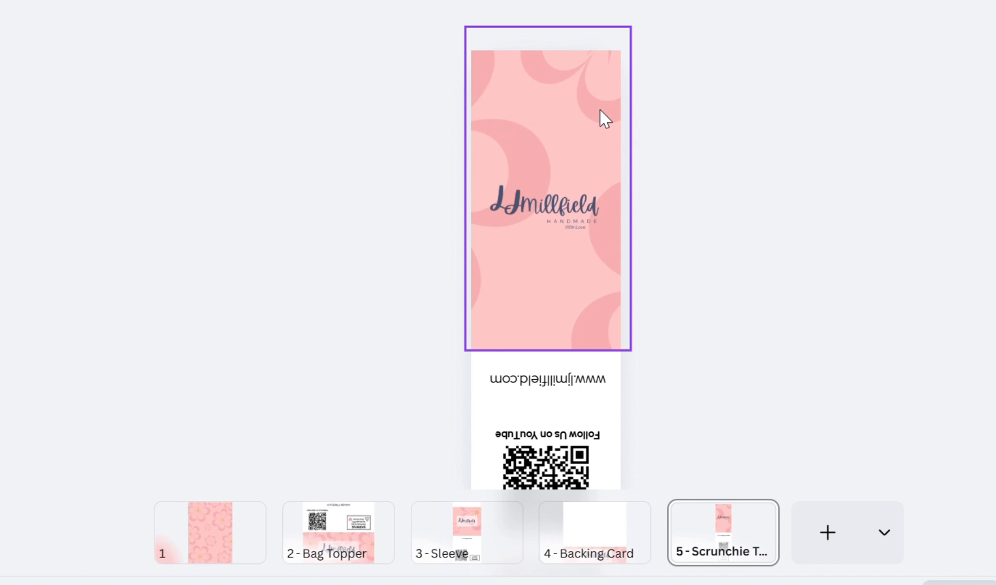
pyautogui.click(571, 319)
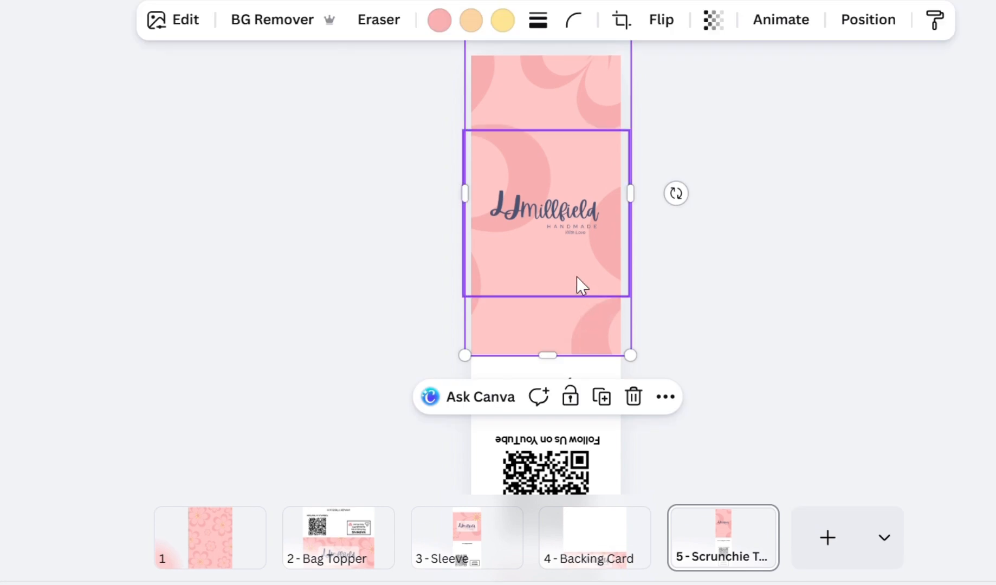
pyautogui.press('Delete')
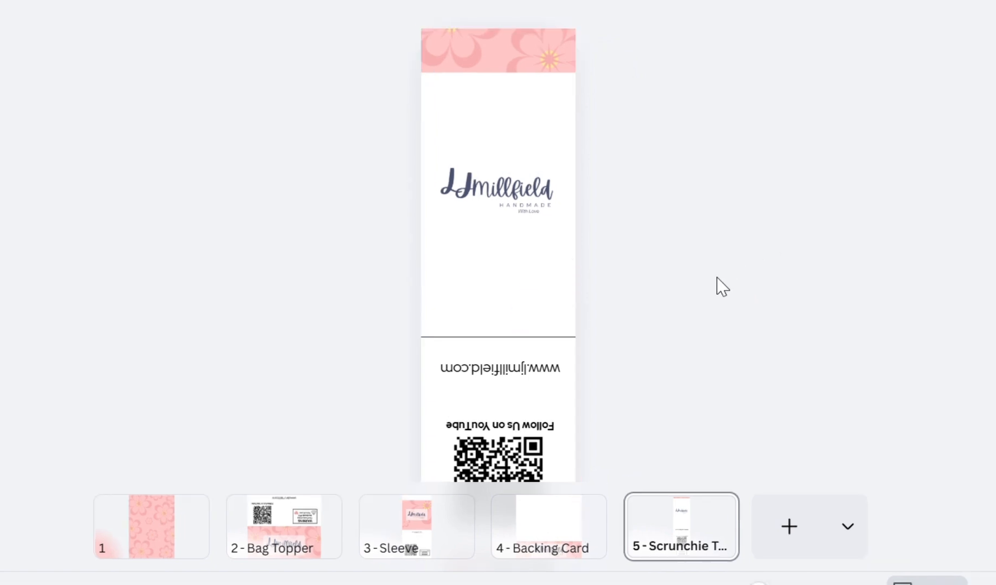
# Select the black fold line in the Scrunchie Tag page's layers and set its stroke colour to white.
pyautogui.click(551, 355)
pyautogui.click(856, 24)
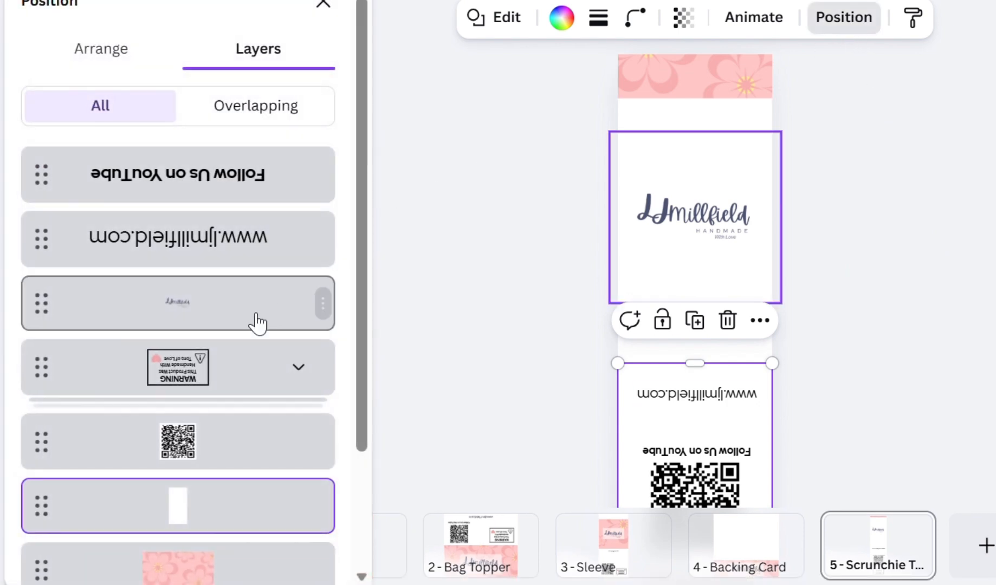
pyautogui.scroll(-3, 233, 368)
pyautogui.click(207, 478)
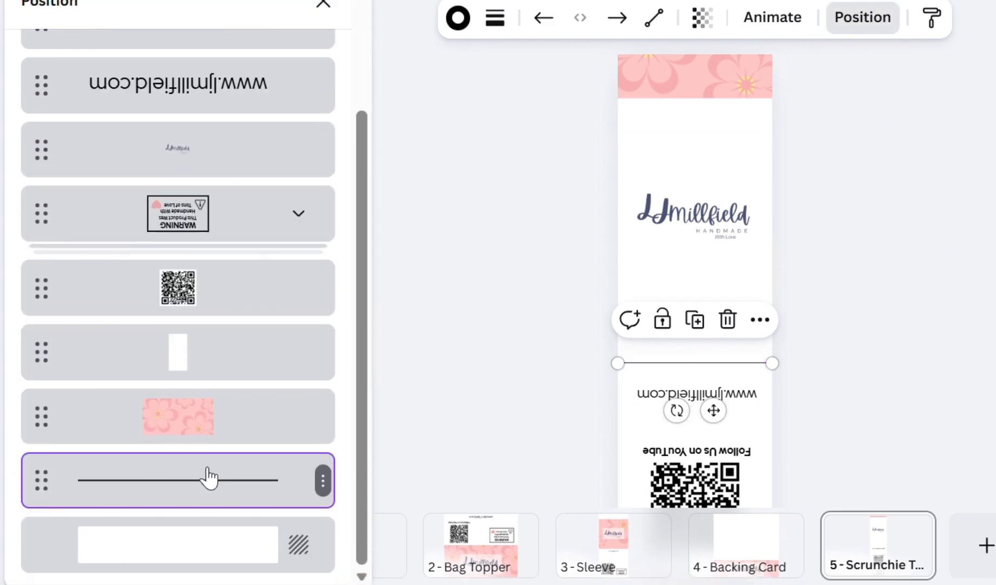
pyautogui.click(459, 18)
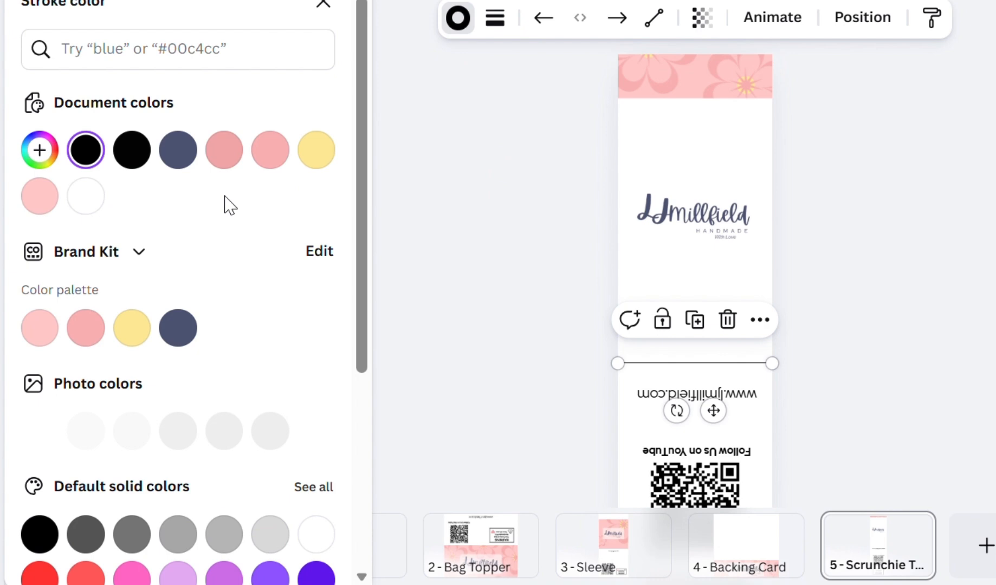
pyautogui.click(99, 206)
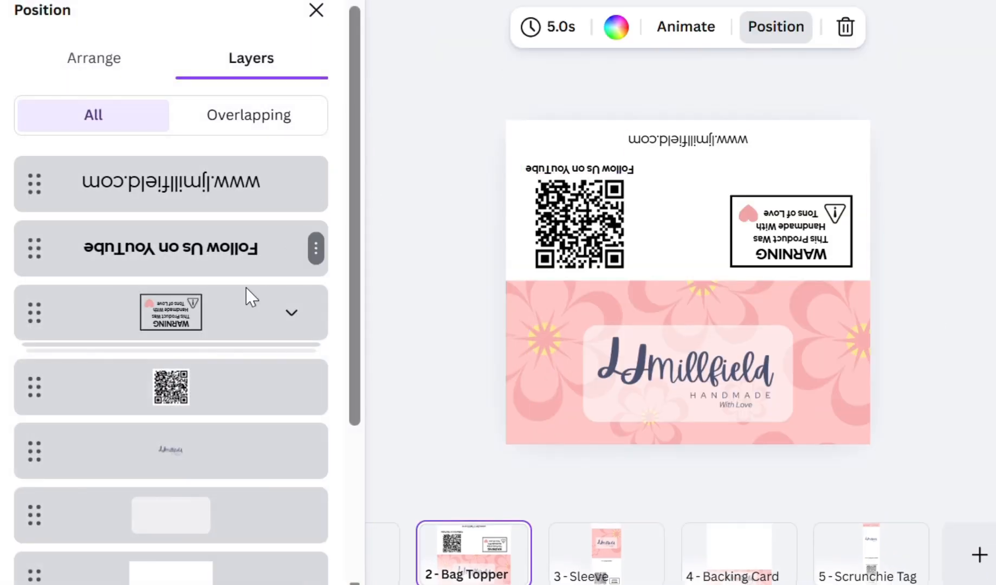
# Set the stroke colour of the Bag Topper page's black fold line to white.
pyautogui.scroll(-4, 249, 296)
pyautogui.click(229, 489)
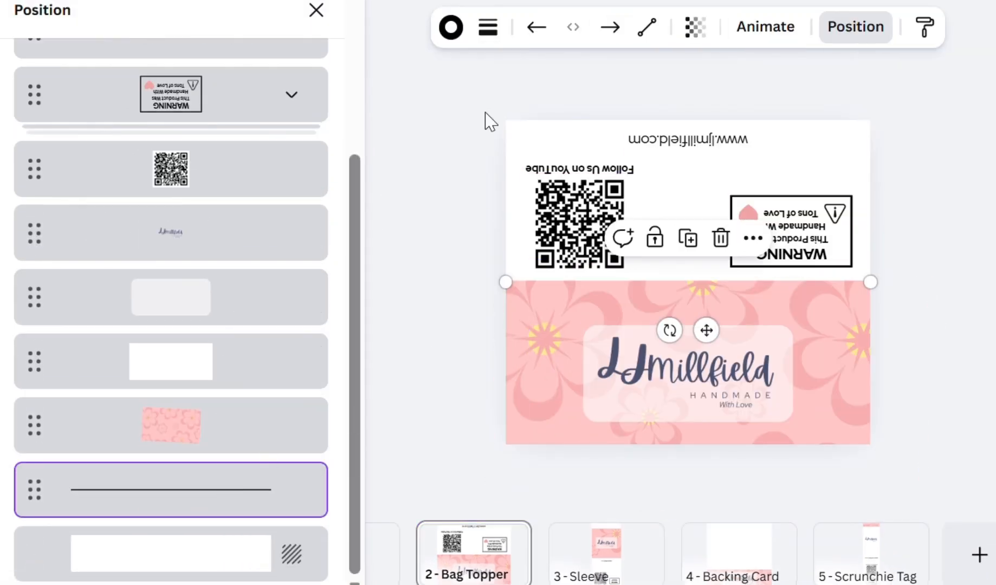
pyautogui.click(451, 27)
pyautogui.click(78, 204)
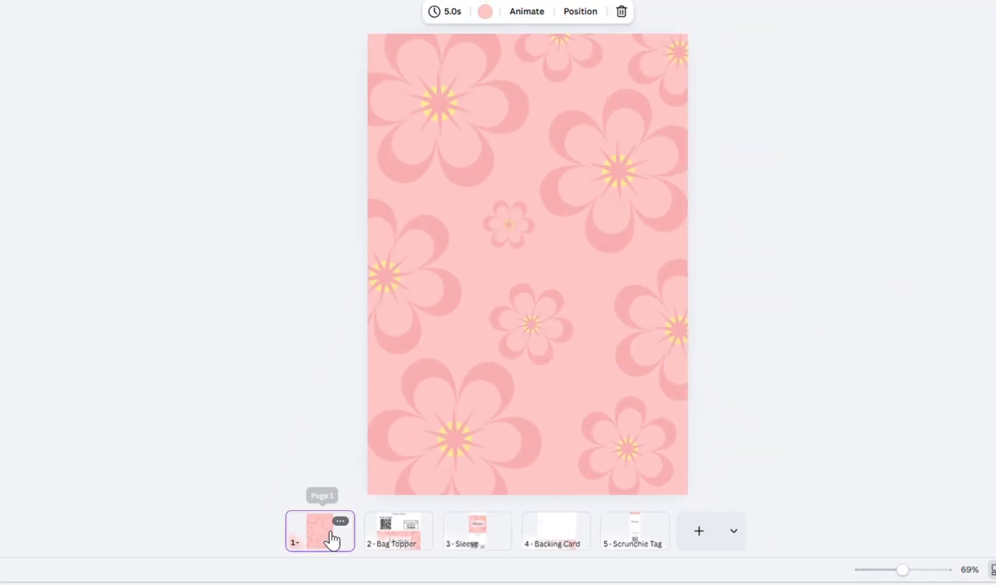
# Review the finished Bag Topper, Sleeve, Backing Card and Scrunchie Tag pages one after another.
pyautogui.click(409, 536)
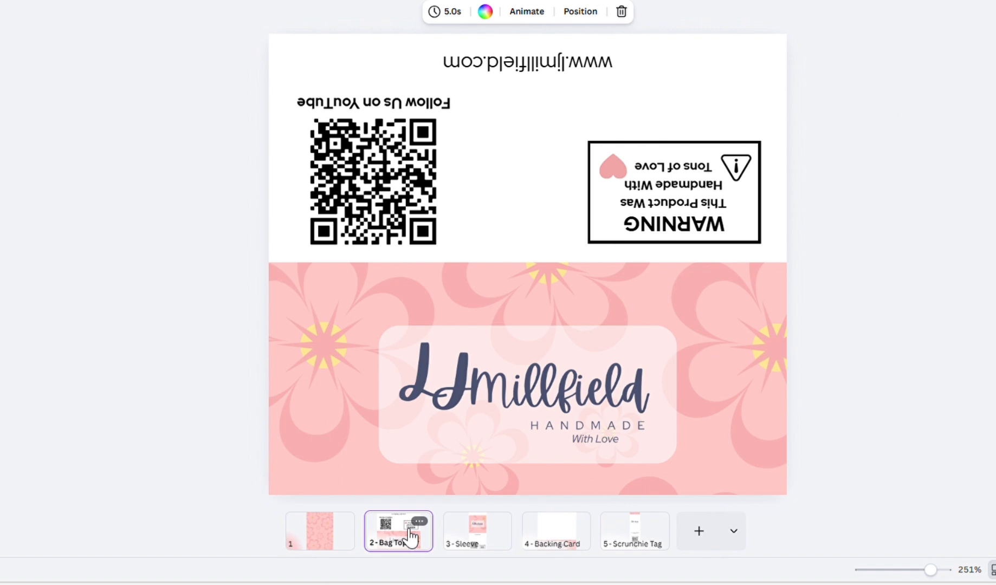
pyautogui.click(483, 532)
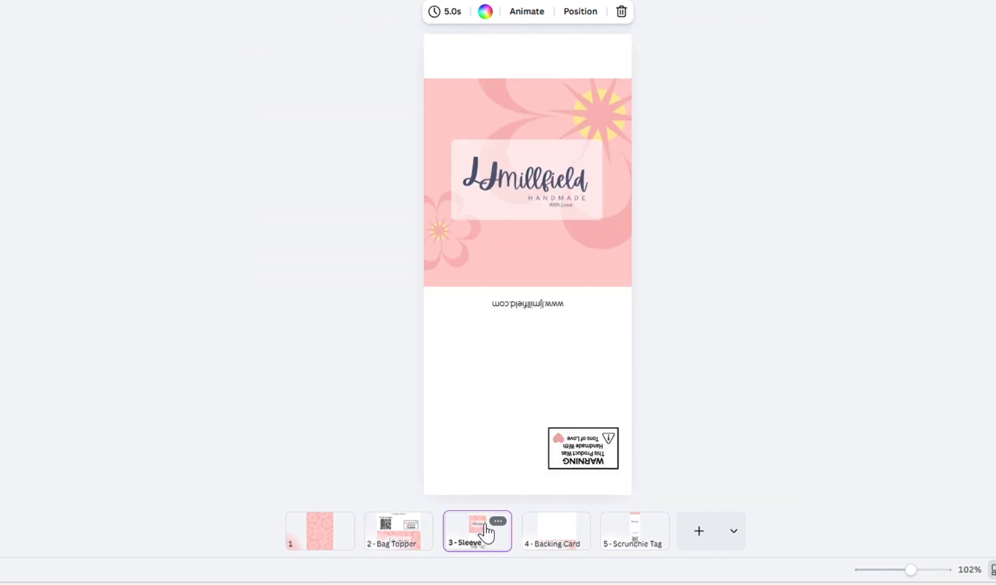
pyautogui.click(565, 533)
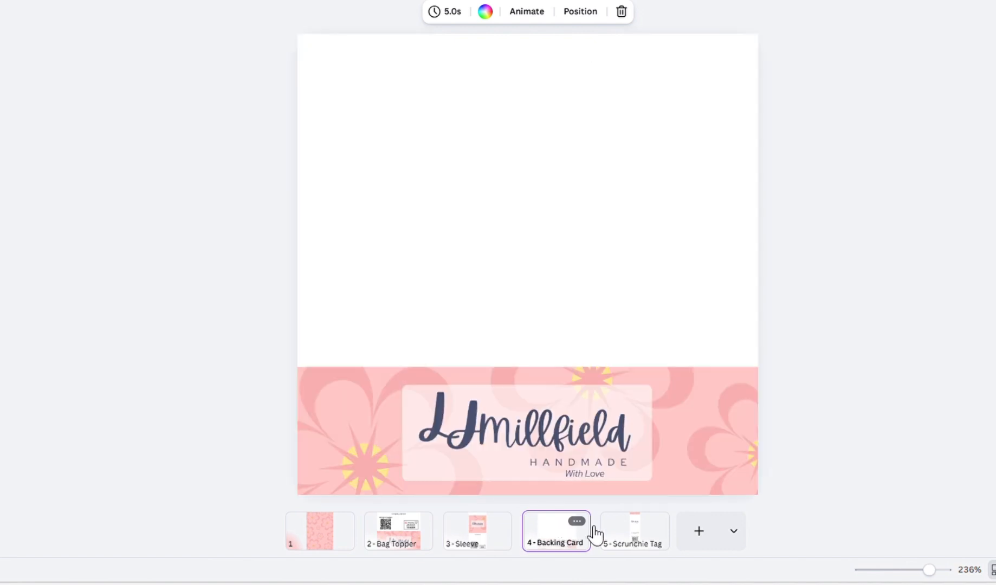
pyautogui.click(646, 536)
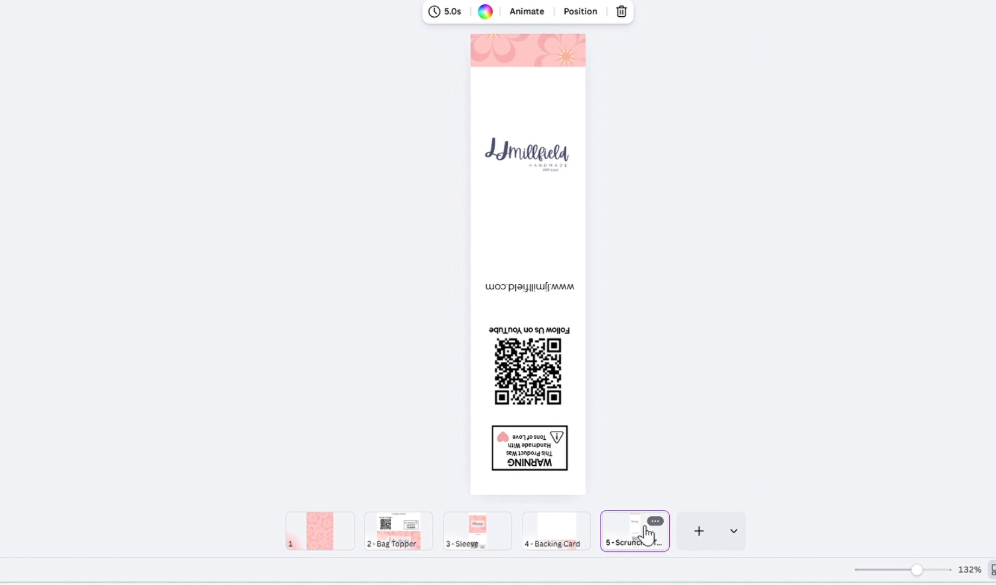
pyautogui.click(720, 362)
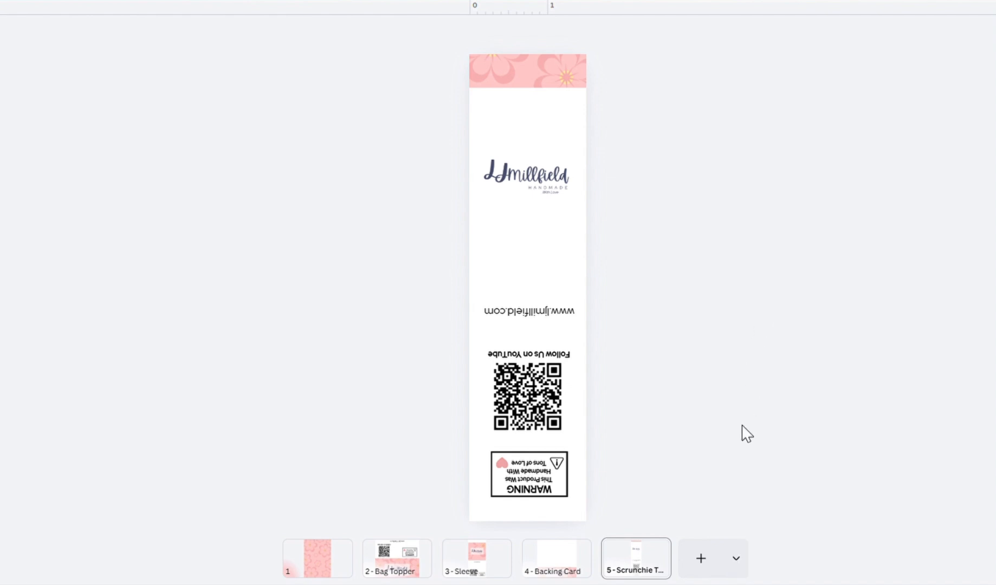
# Add a new custom-size page to the design, 8 in wide and 11 in high.
pyautogui.click(735, 558)
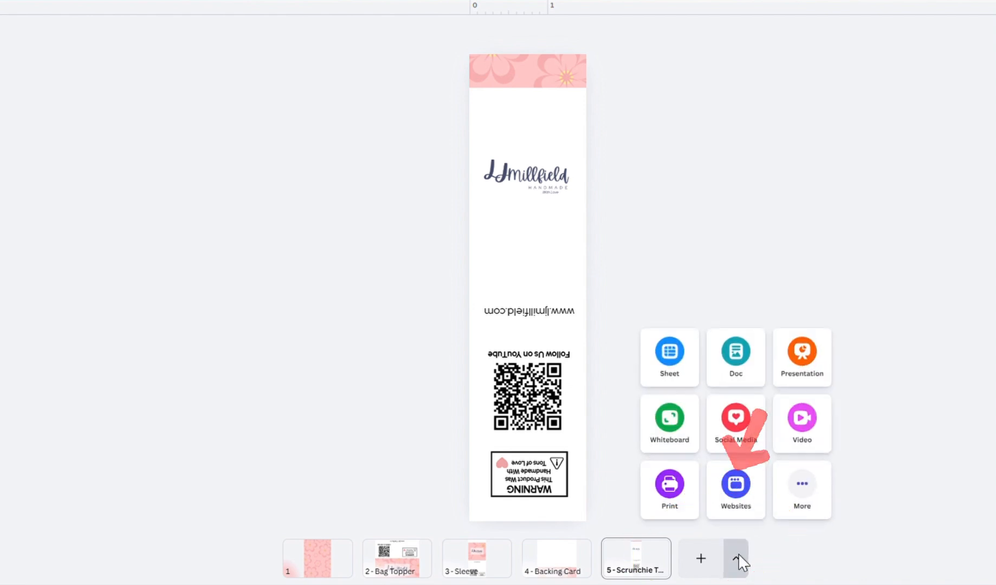
pyautogui.click(811, 491)
pyautogui.click(777, 382)
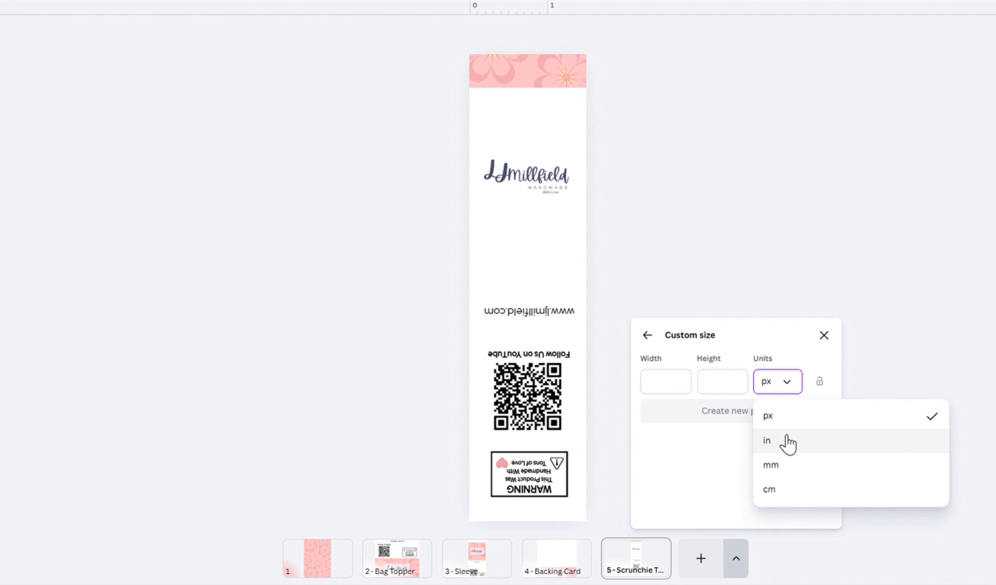
pyautogui.click(787, 443)
pyautogui.click(685, 395)
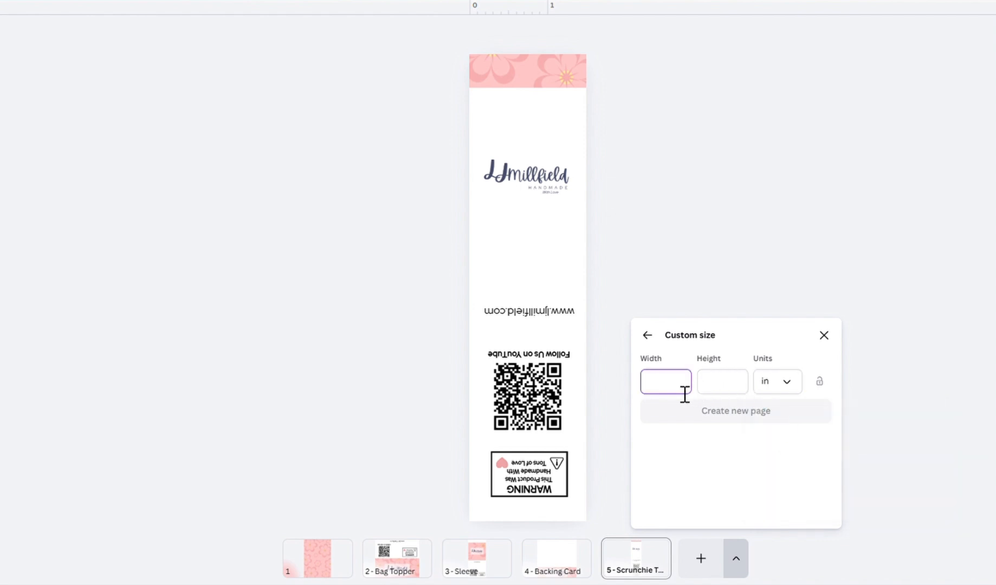
pyautogui.write('8')
pyautogui.press('Tab')
pyautogui.write('11')
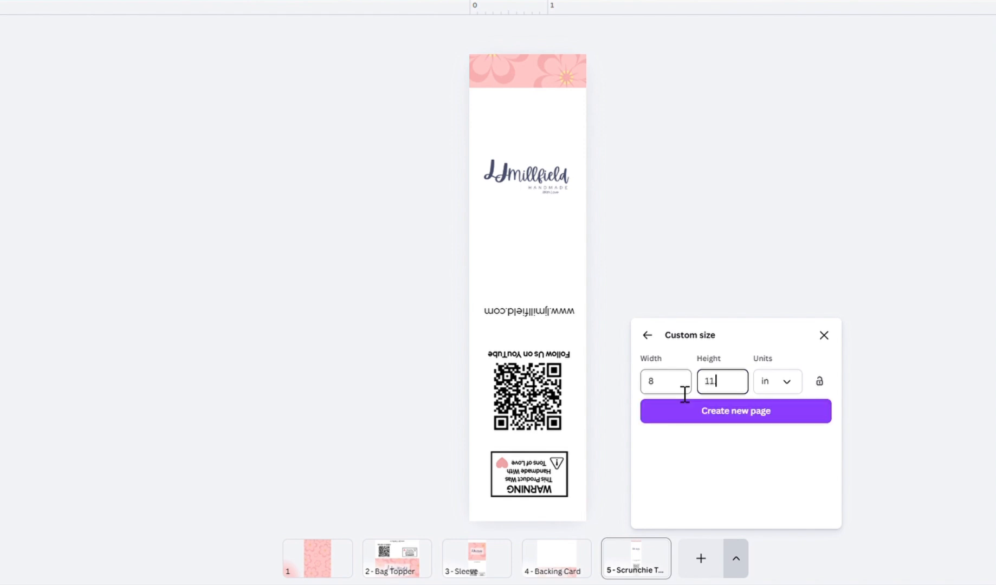
pyautogui.click(755, 412)
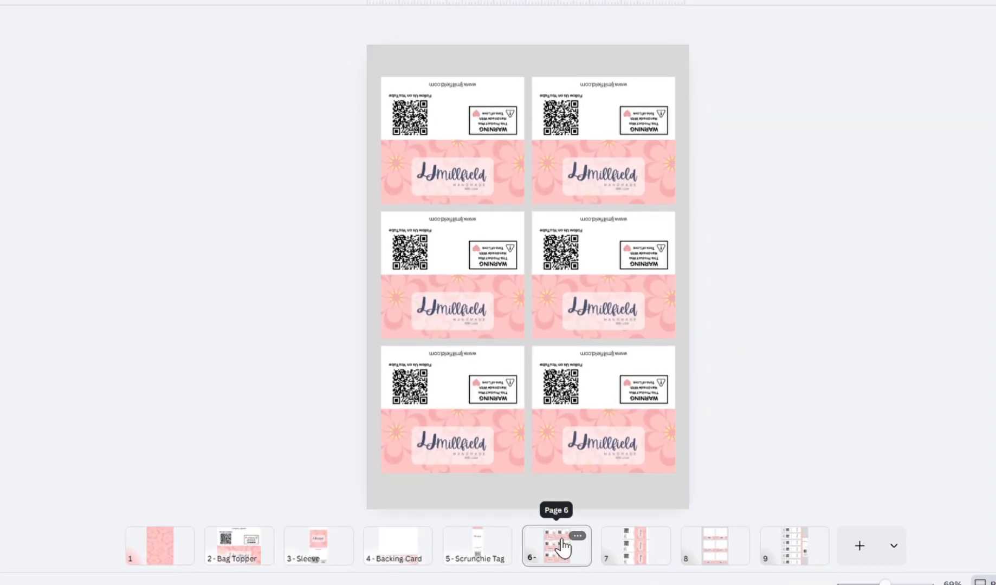
# Look through the print layout sheets for the sleeves, backing cards and scrunchie tags on pages 7 to 9.
pyautogui.click(649, 551)
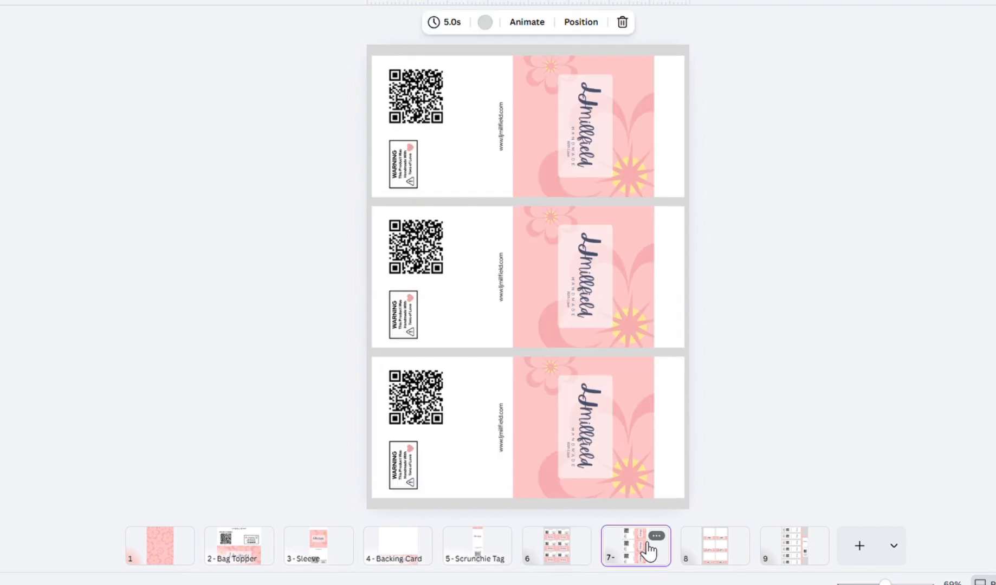
pyautogui.click(725, 550)
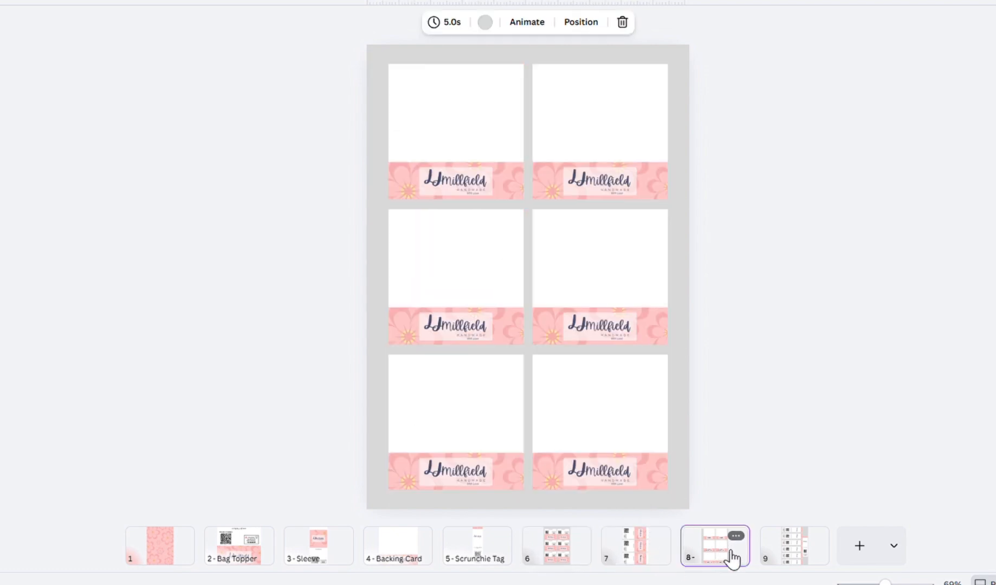
pyautogui.click(805, 549)
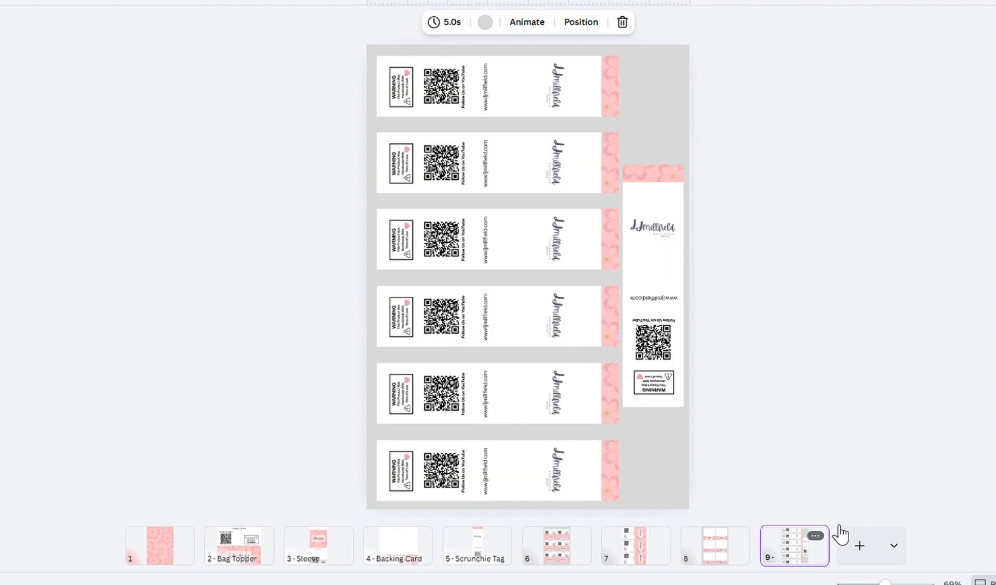